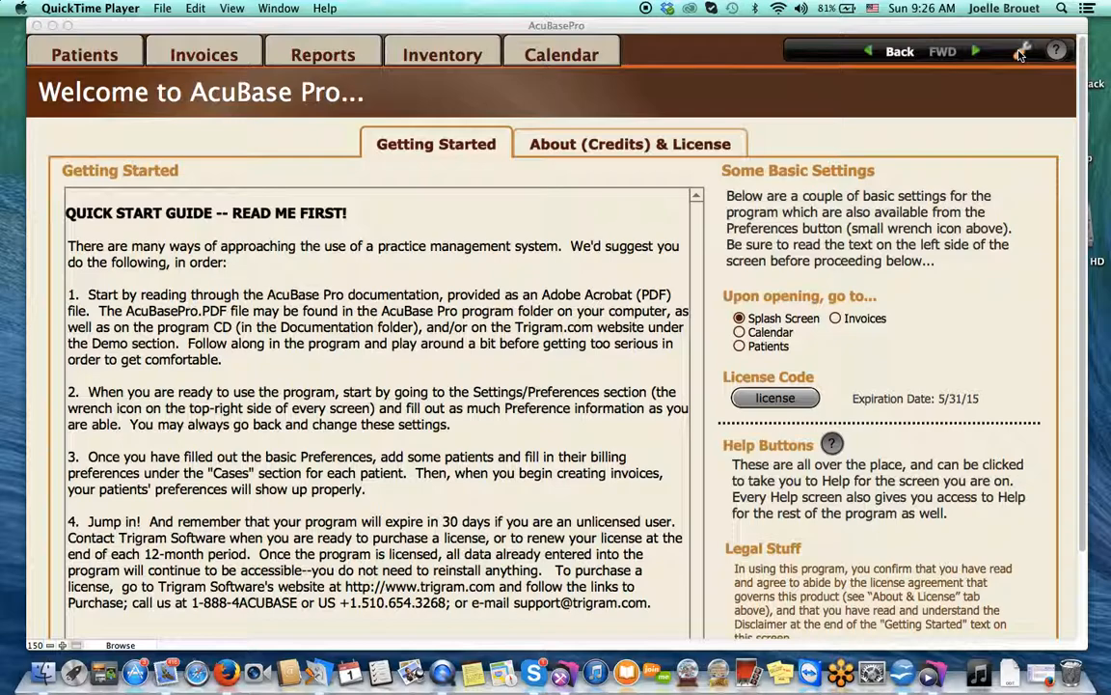
Bring AcuBase Pro forward, open Preferences, and check the Company tab's name and email fields
{"action": "left_click", "coordinate": [1021, 55]}
{"action": "left_click", "coordinate": [1021, 55]}
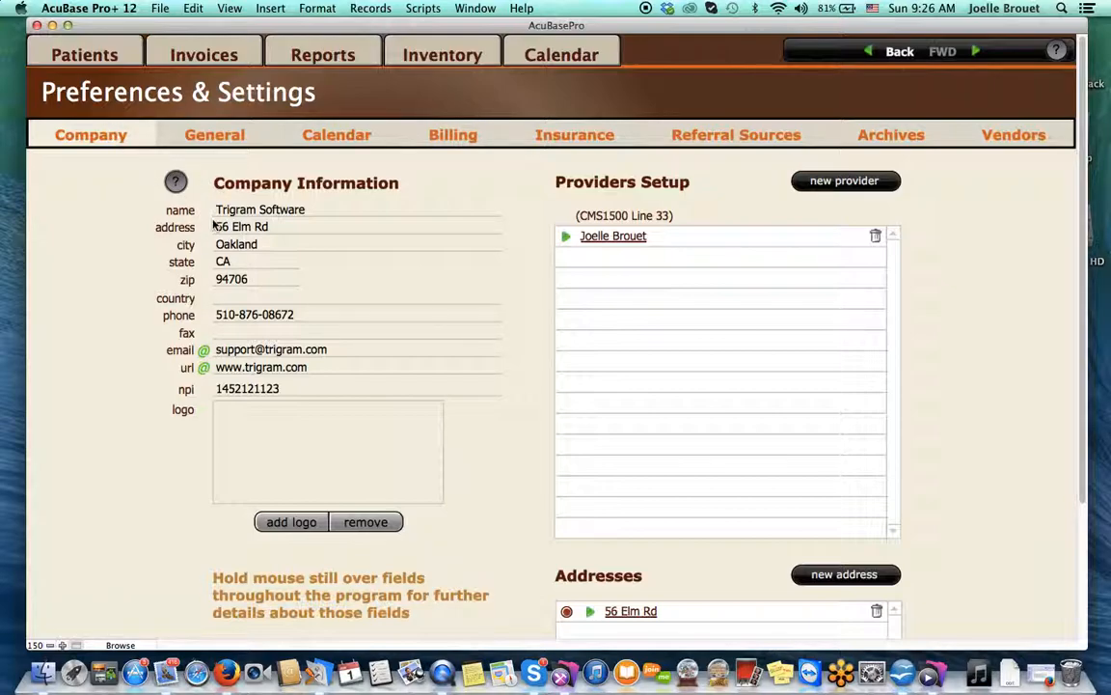
{"action": "mouse_move", "coordinate": [275, 212]}
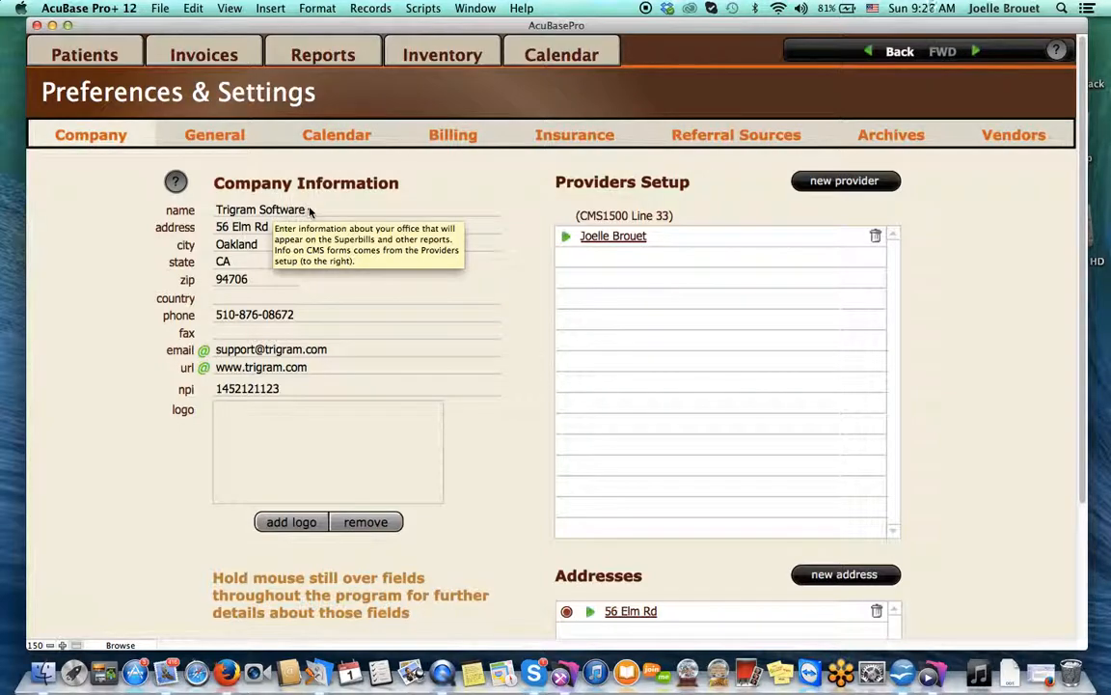
{"action": "left_click", "coordinate": [311, 211]}
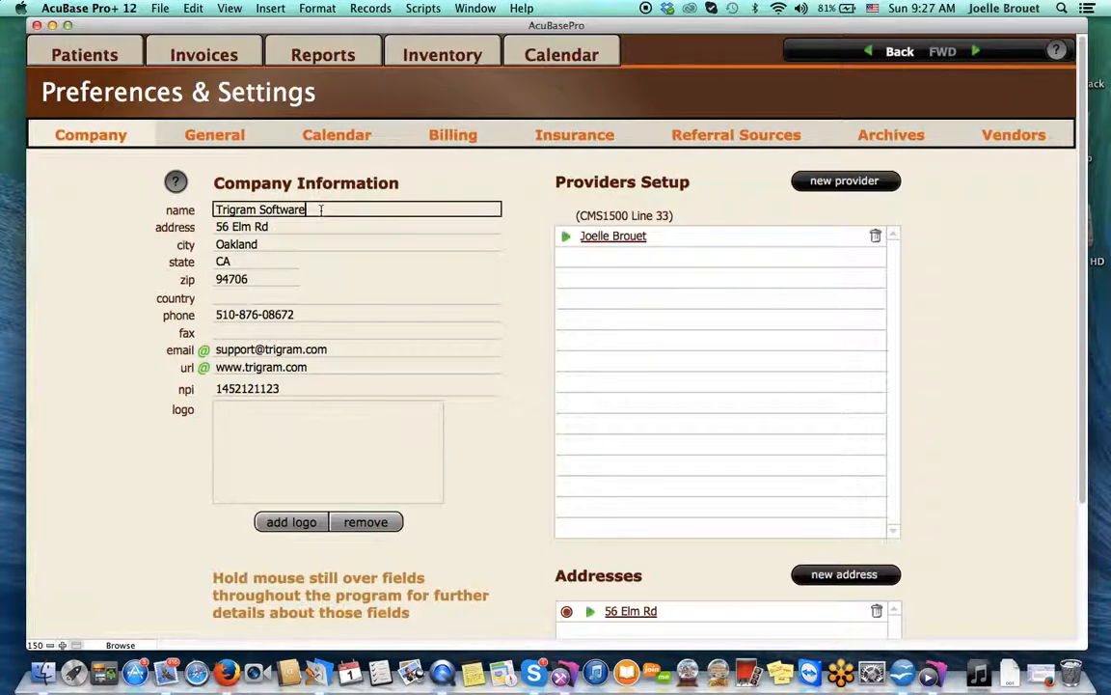
{"action": "left_click", "coordinate": [235, 349]}
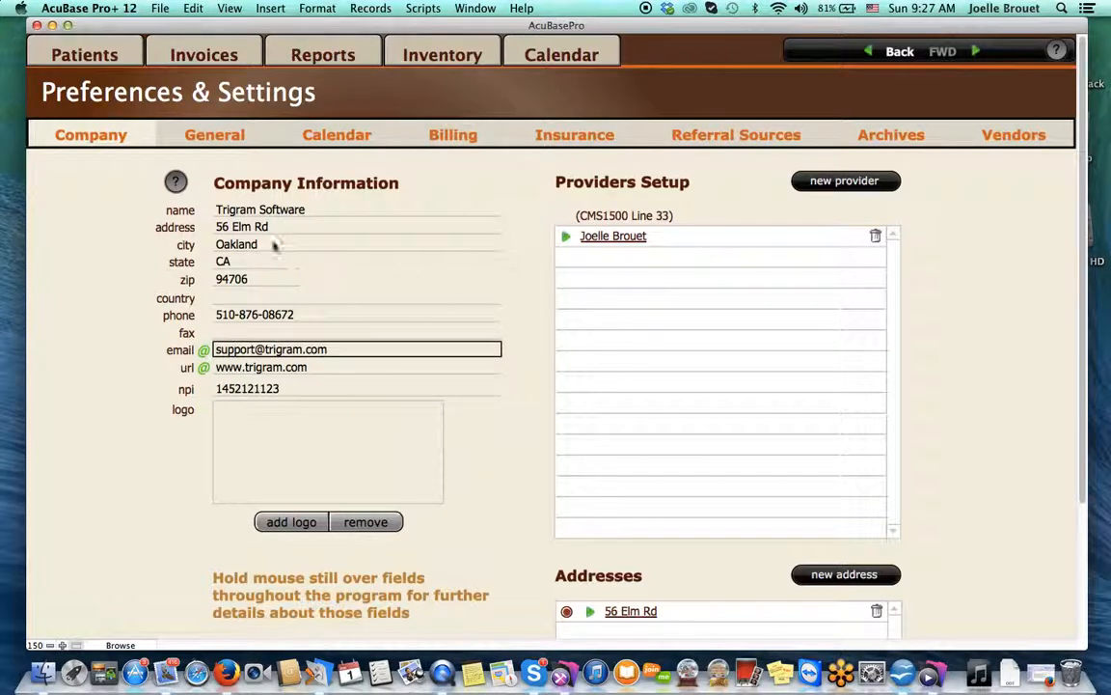
{"action": "mouse_move", "coordinate": [271, 228]}
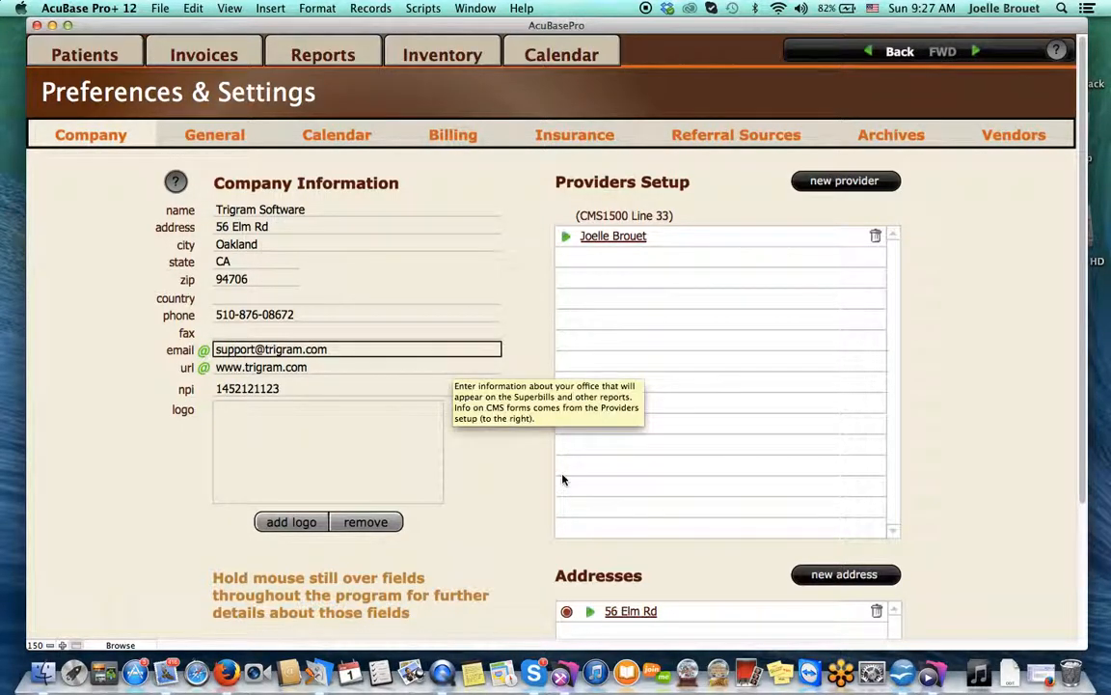
{"action": "left_click", "coordinate": [632, 612]}
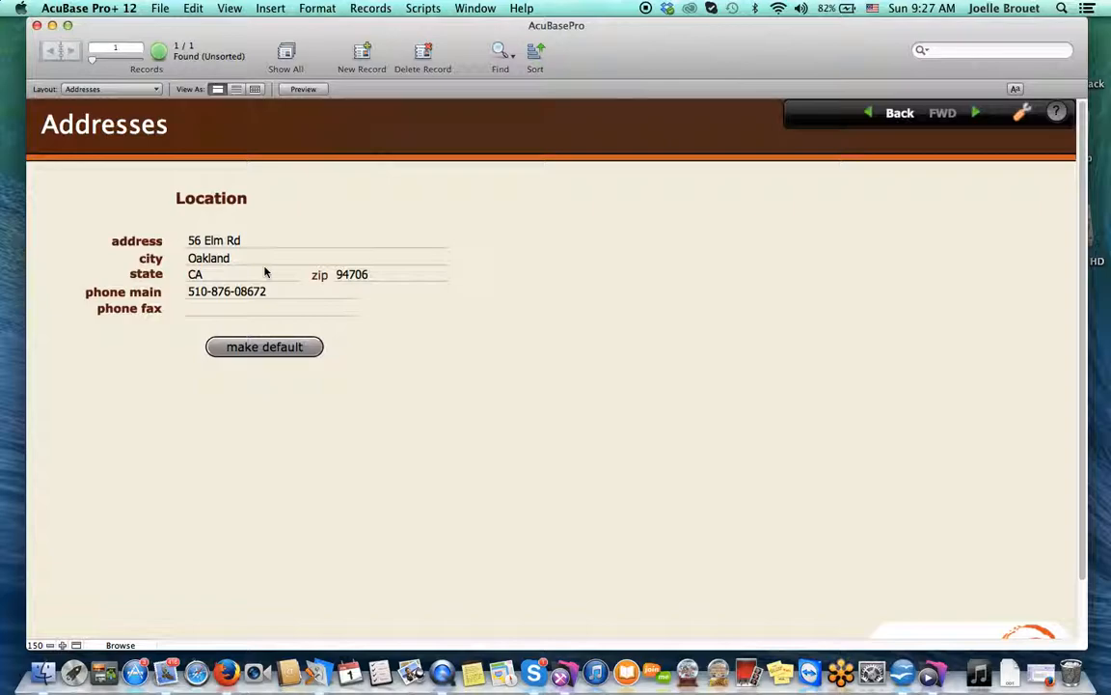
{"action": "left_click", "coordinate": [298, 350]}
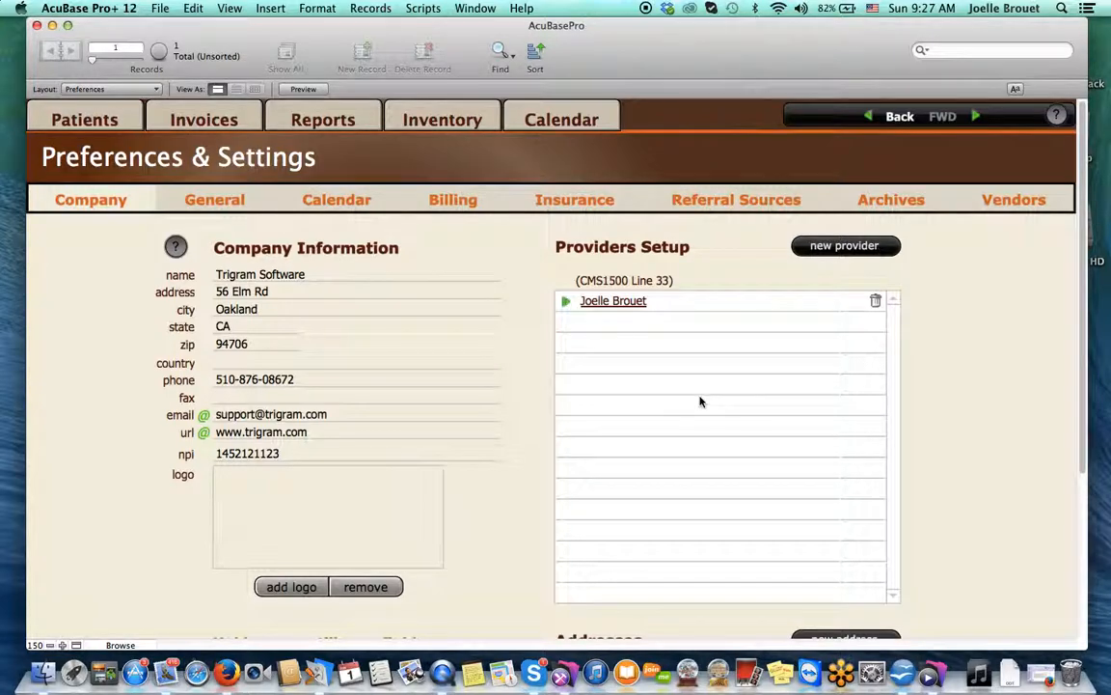
{"action": "scroll", "coordinate": [700, 443], "scroll_direction": "down", "scroll_amount": 5}
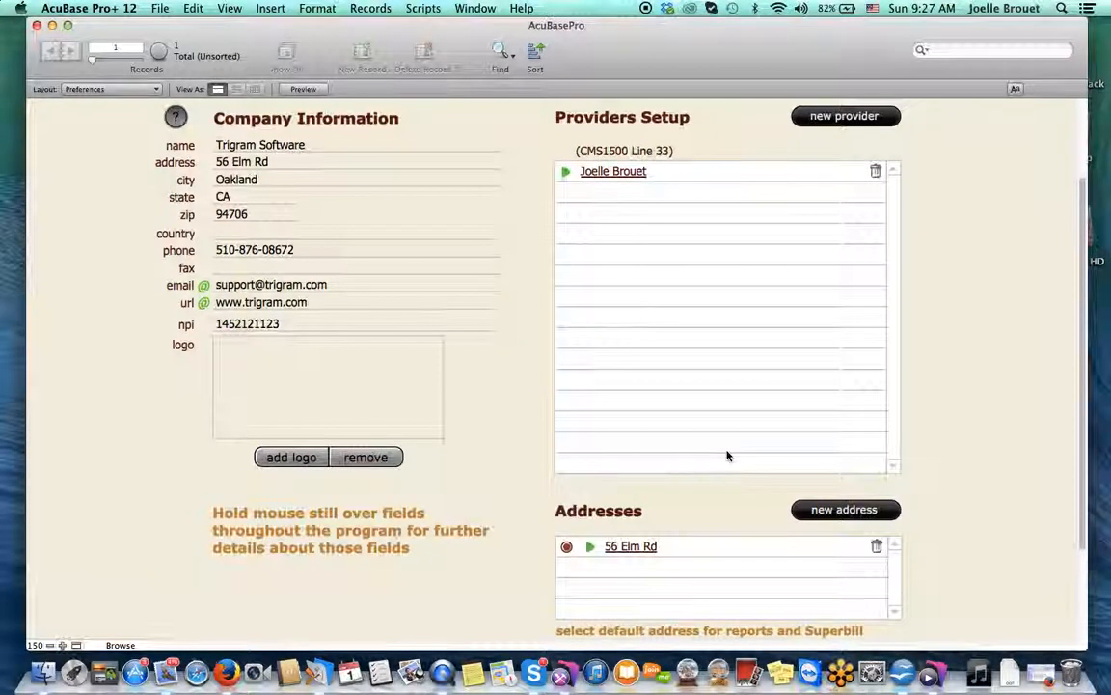
{"action": "scroll", "coordinate": [727, 455], "scroll_direction": "up", "scroll_amount": 3}
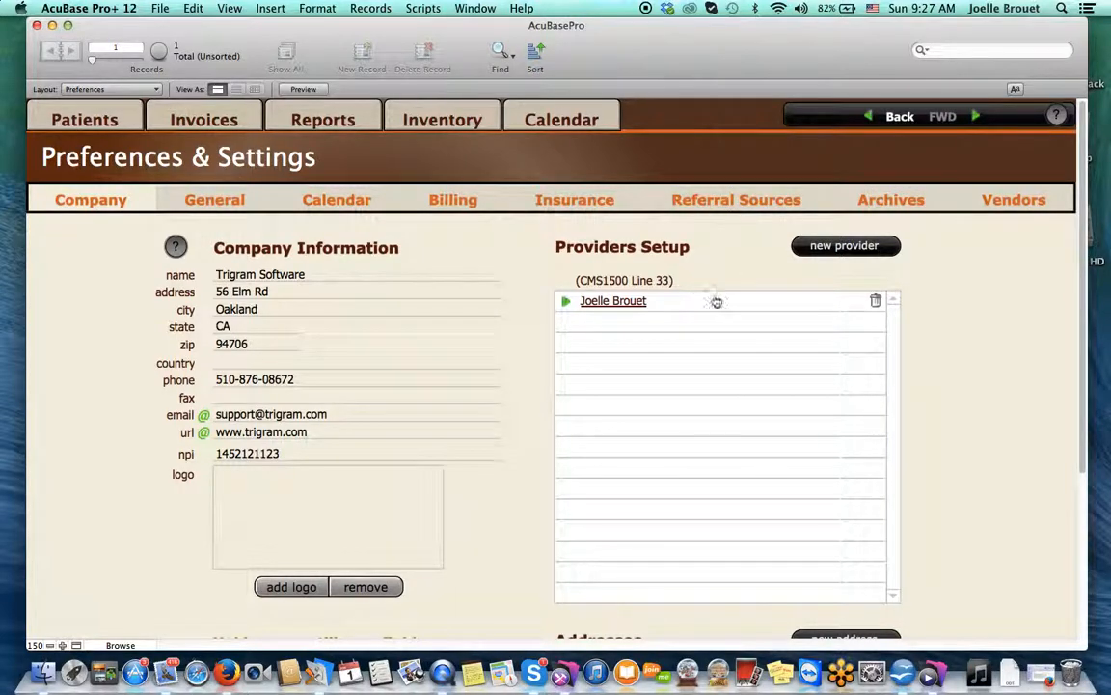
Permanently delete the existing provider and start a new provider record
{"action": "left_click", "coordinate": [876, 303]}
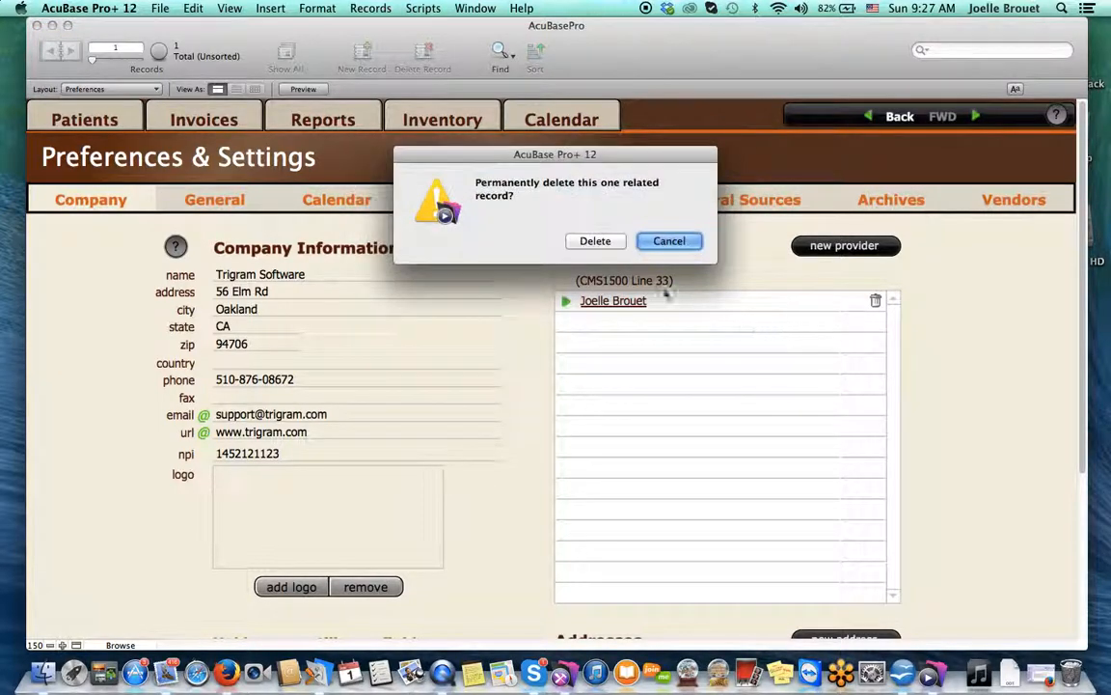
{"action": "left_click", "coordinate": [609, 241]}
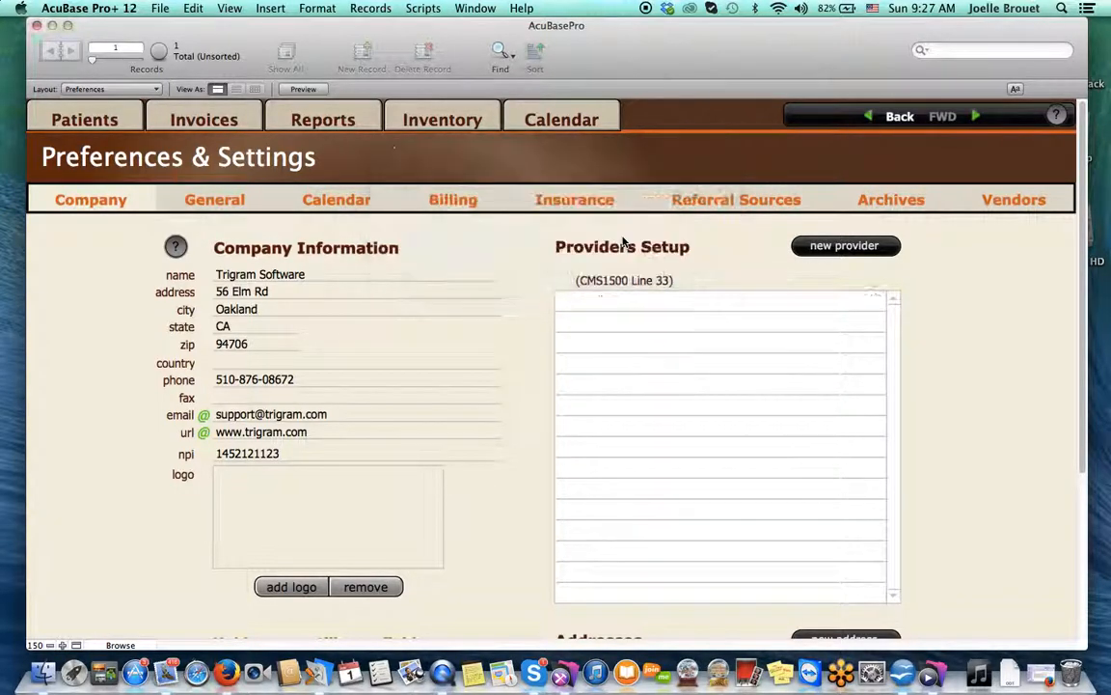
{"action": "left_click", "coordinate": [835, 253]}
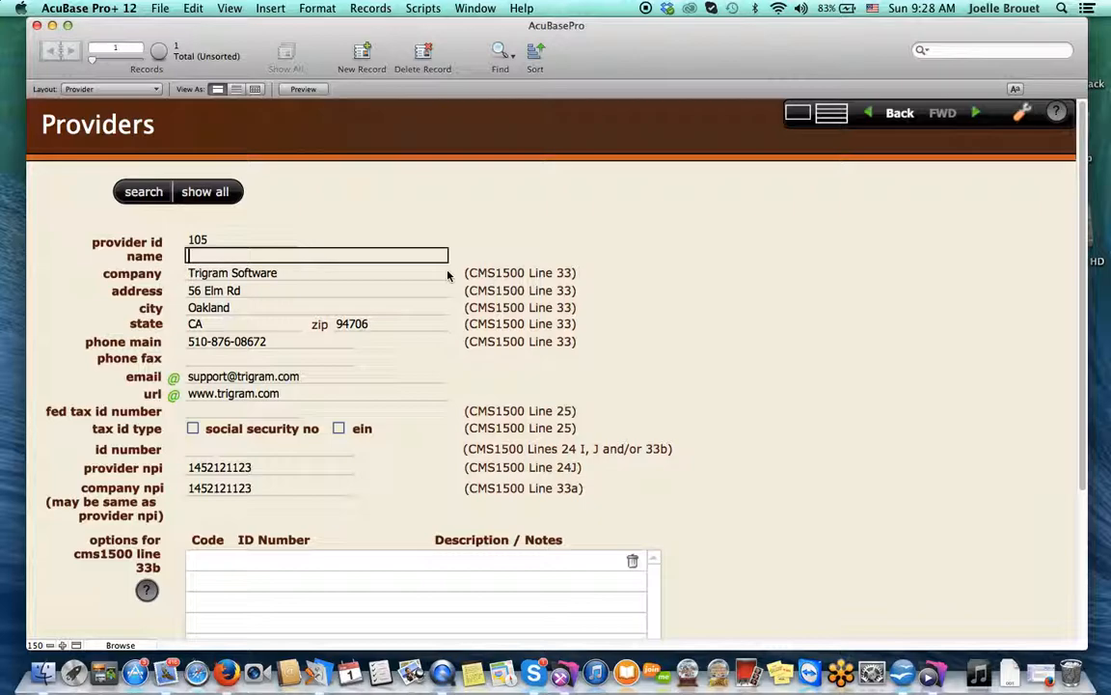
Enter the provider's full name and replace Trigram Software in the company field with it
{"action": "left_click", "coordinate": [320, 272]}
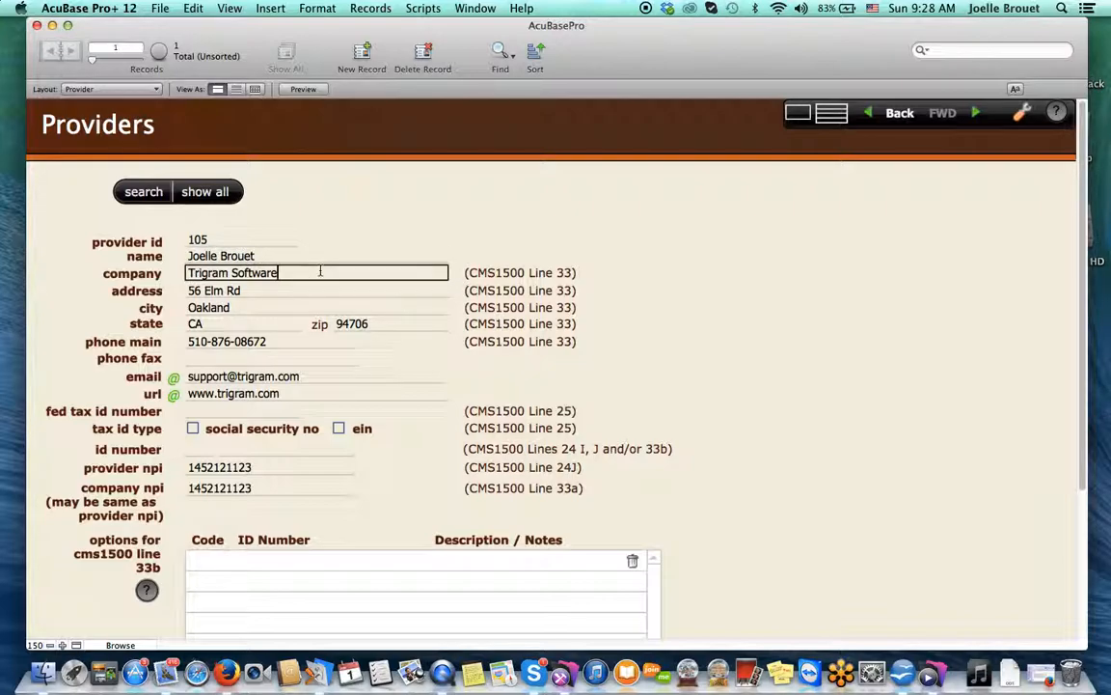
{"action": "left_click_drag", "start_coordinate": [321, 272], "coordinate": [166, 273]}
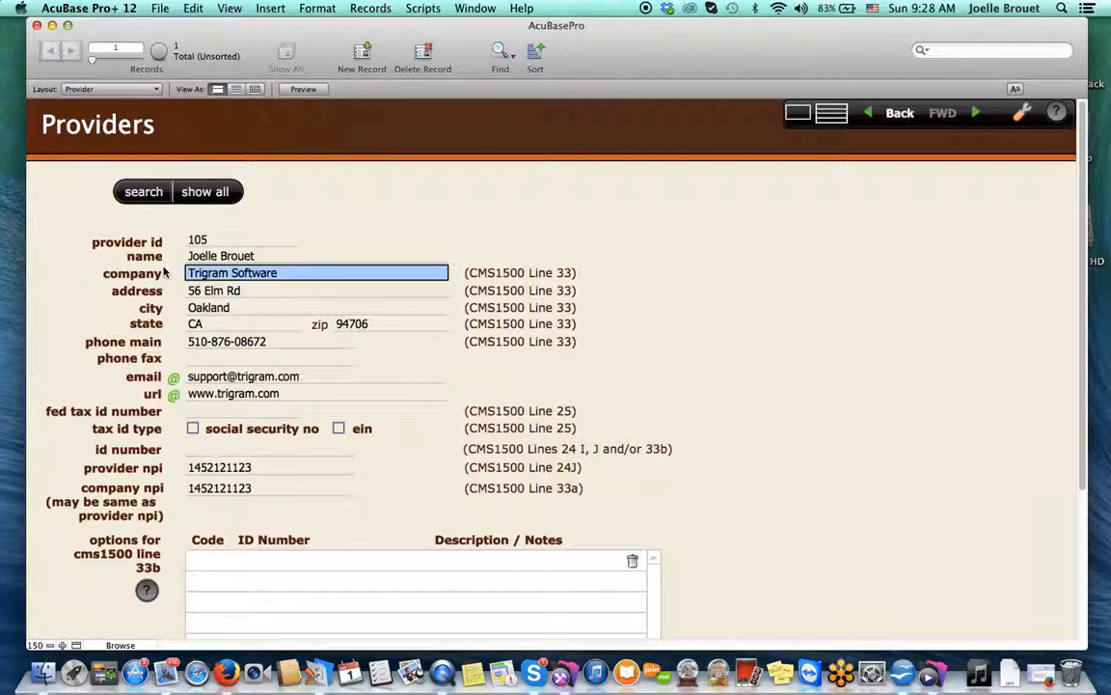
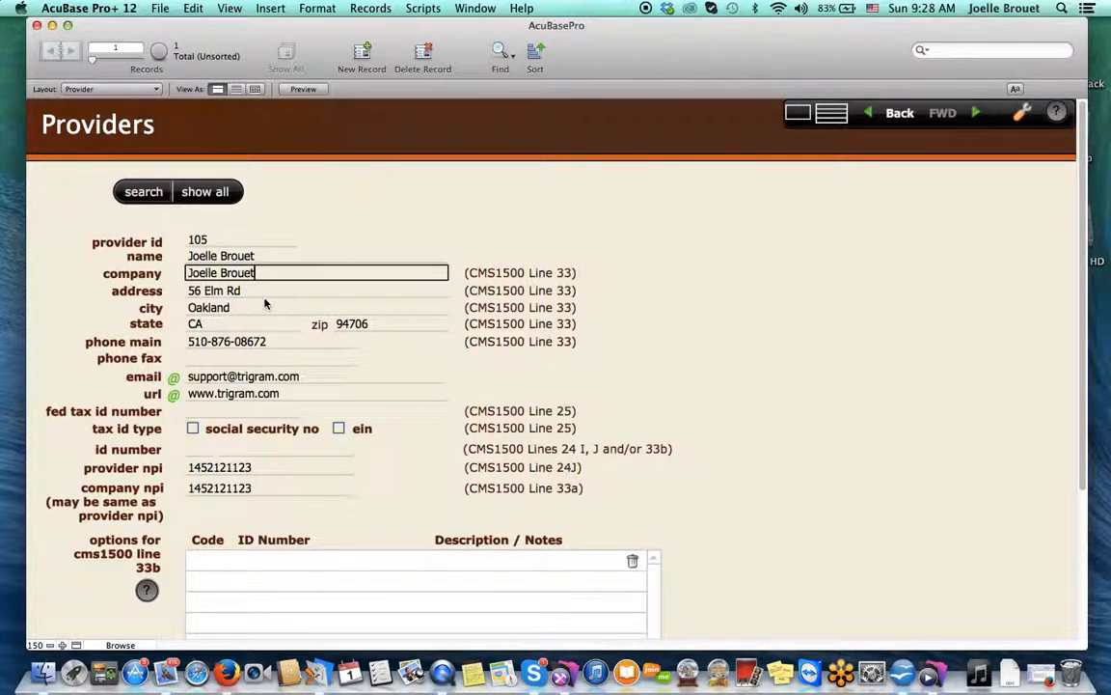
Enter the federal tax ID as an EIN and add a 0B State License Number
{"action": "left_click", "coordinate": [199, 412]}
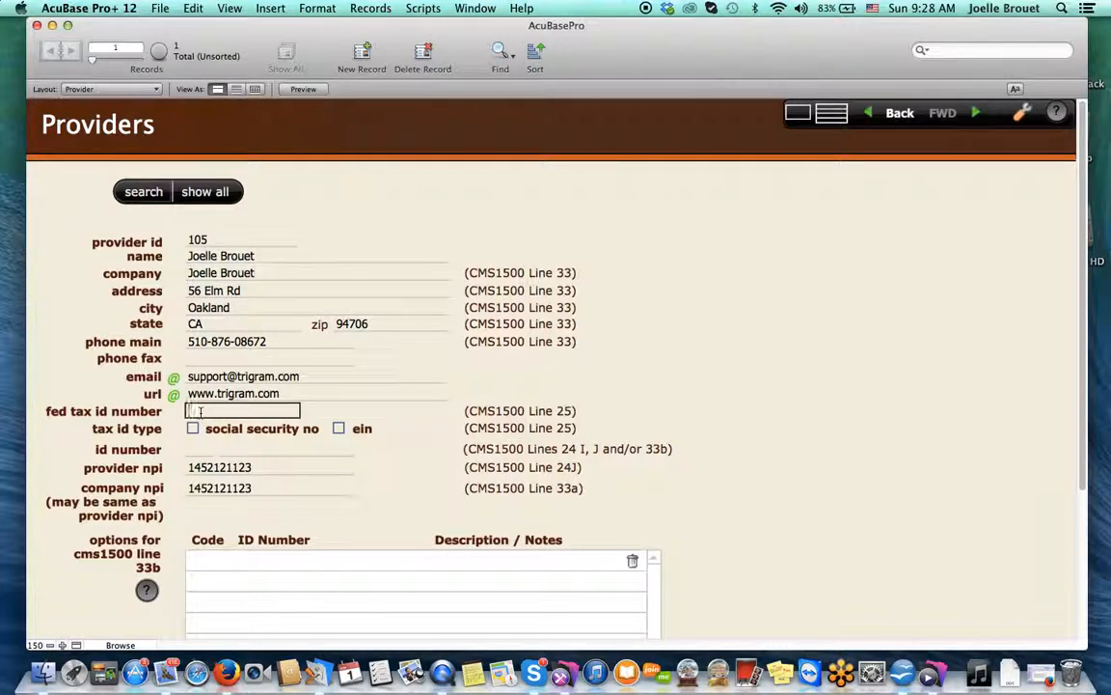
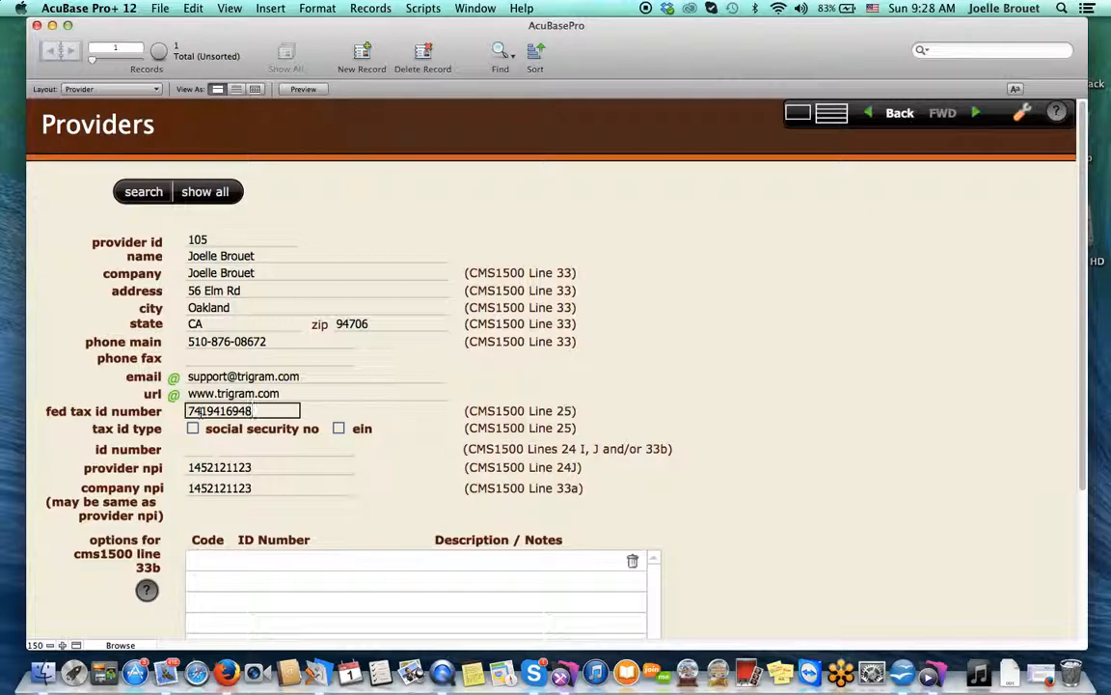
{"action": "left_click", "coordinate": [340, 429]}
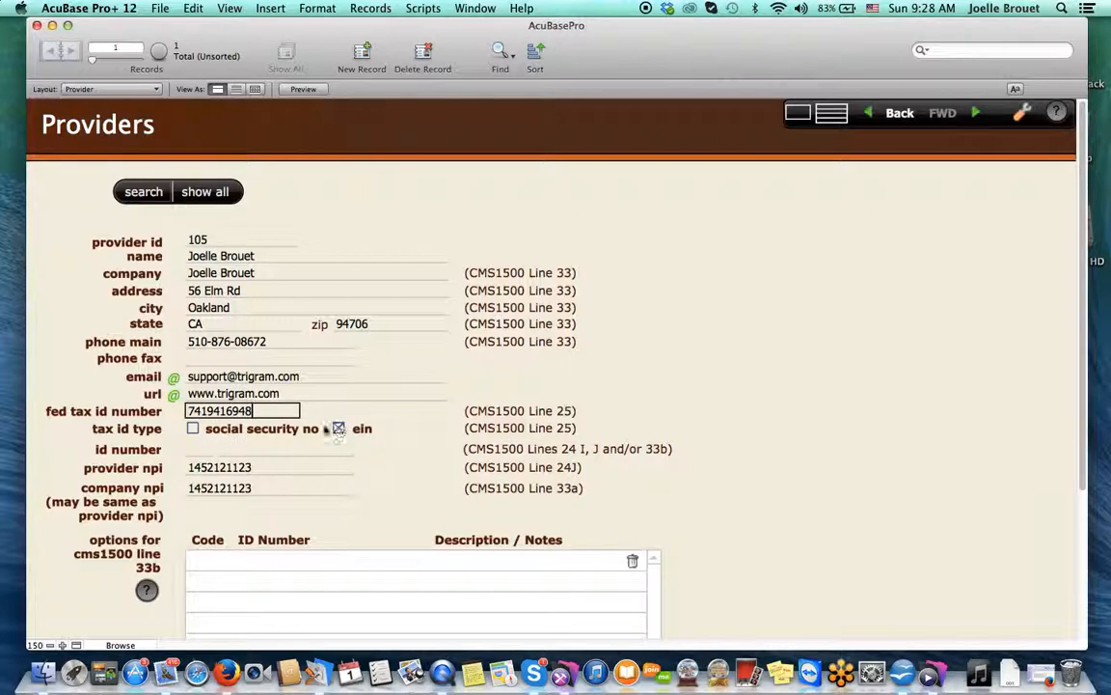
{"action": "left_click", "coordinate": [199, 450]}
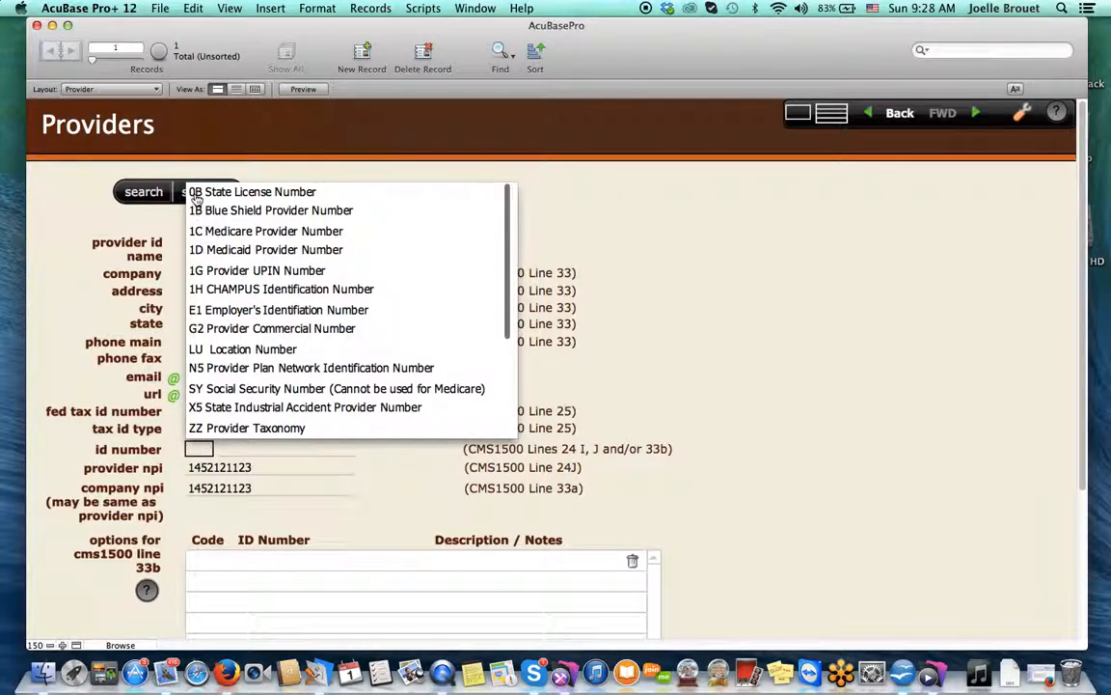
{"action": "left_click", "coordinate": [195, 193]}
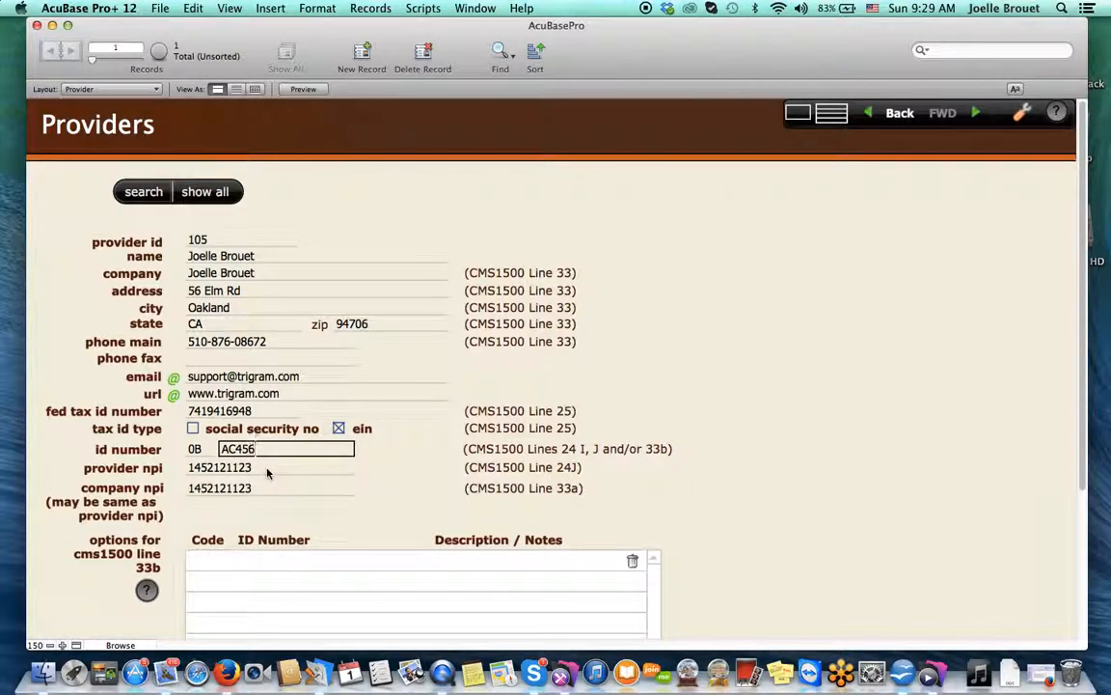
Check the provider NPI and company NPI values
{"action": "left_click", "coordinate": [267, 468]}
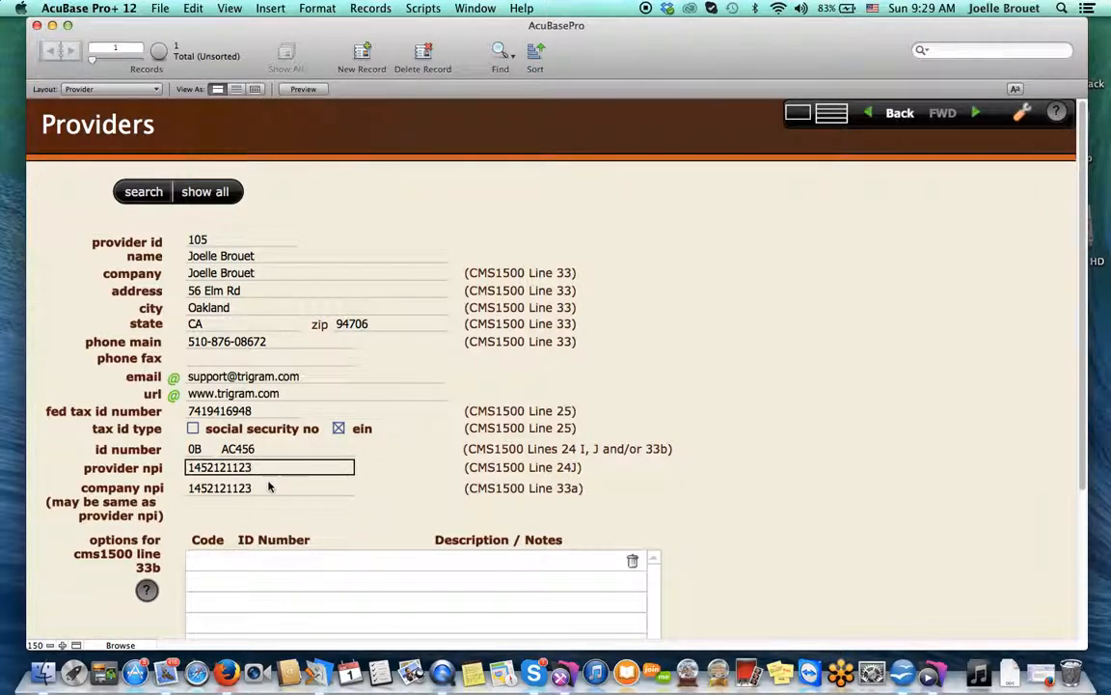
{"action": "left_click", "coordinate": [268, 490]}
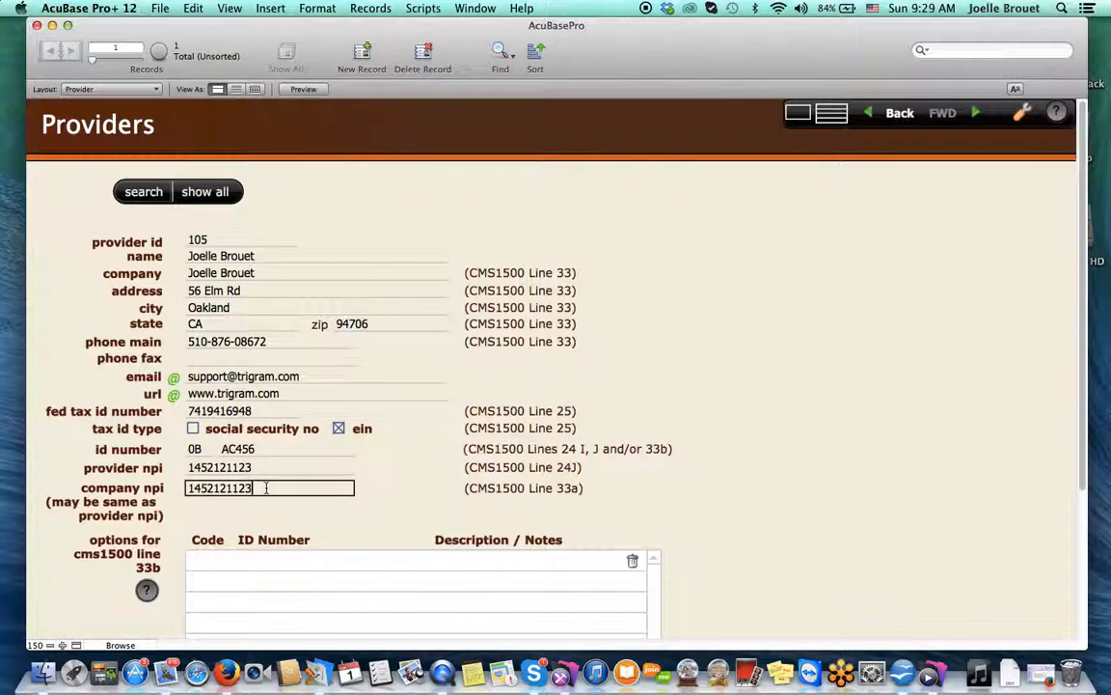
{"action": "scroll", "coordinate": [267, 488], "scroll_direction": "down", "scroll_amount": 3}
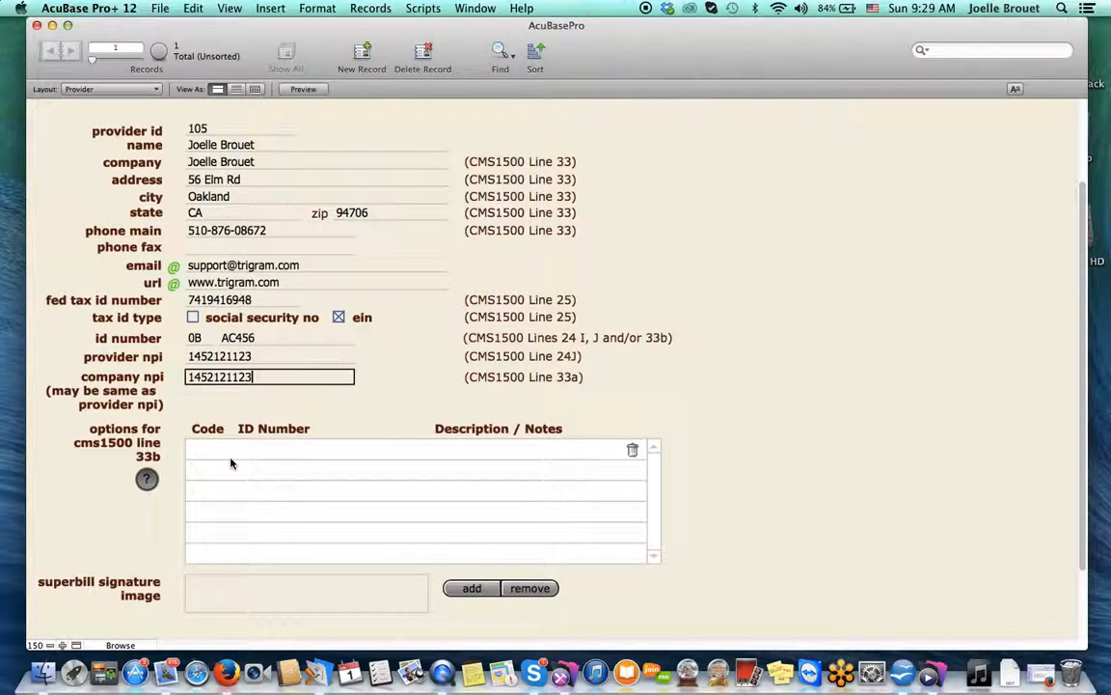
{"action": "mouse_move", "coordinate": [219, 463]}
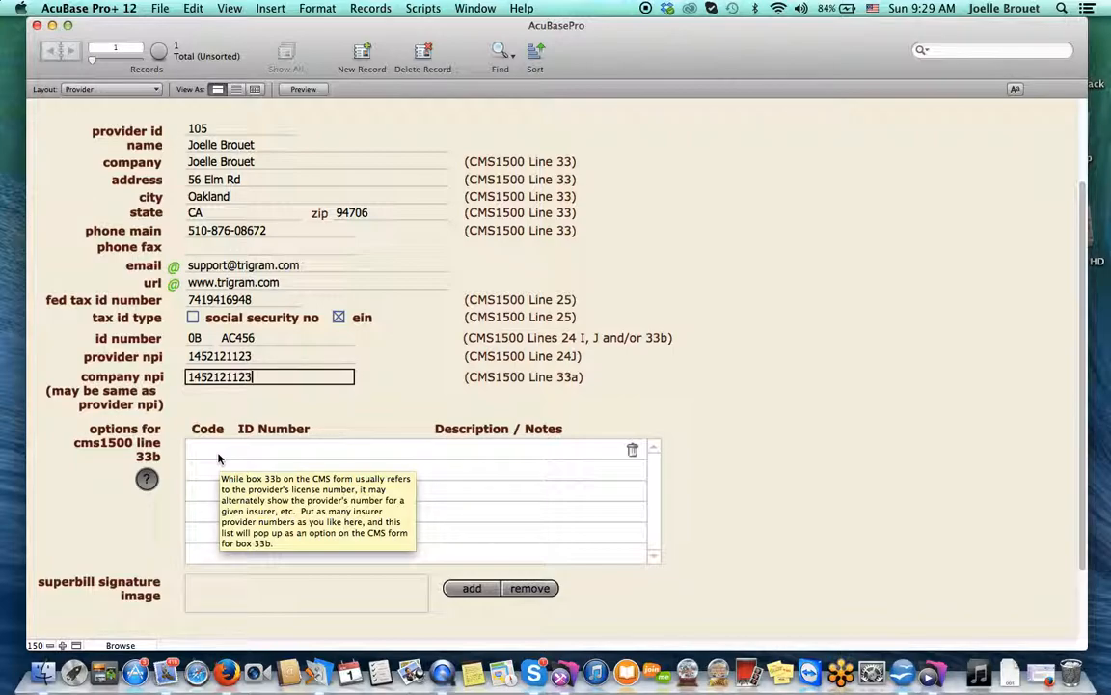
Add a 33b option with code 1B, the Blue Shield provider number, and note 'Blue Shie number'
{"action": "left_click", "coordinate": [212, 448]}
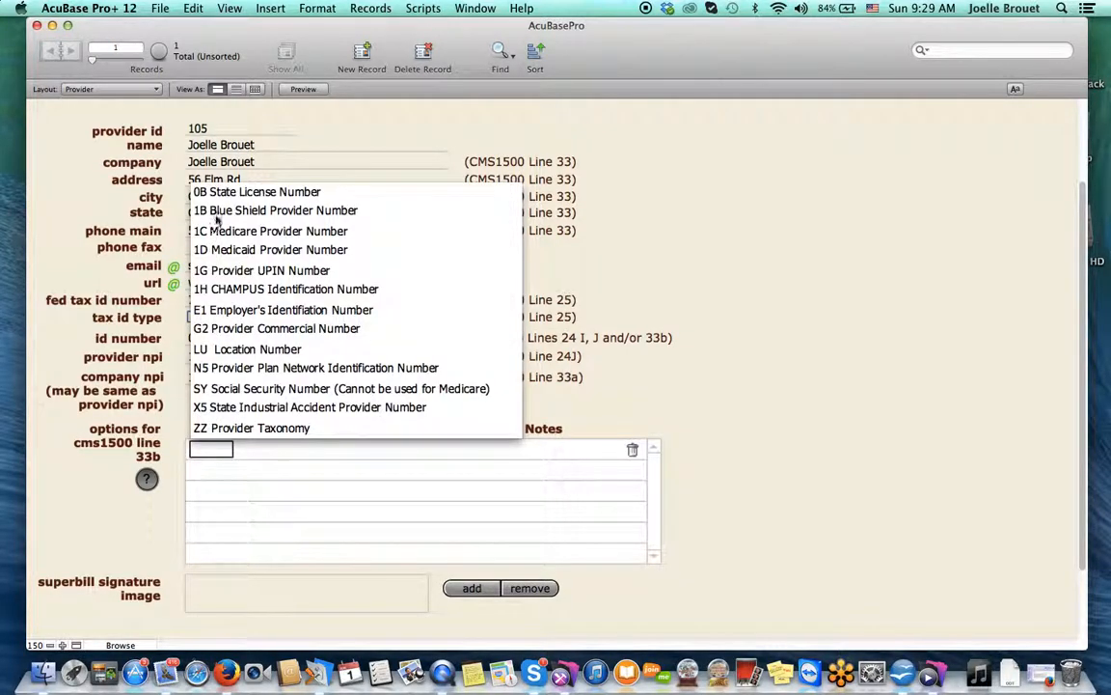
{"action": "left_click", "coordinate": [202, 210]}
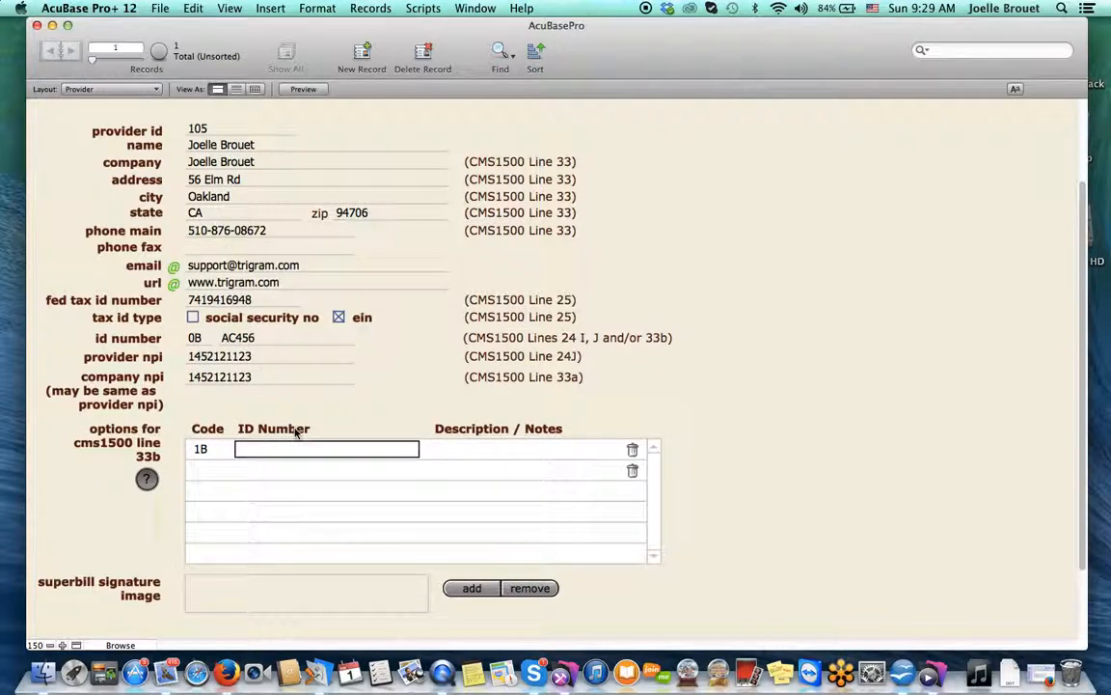
{"action": "left_click", "coordinate": [478, 450]}
{"action": "type", "text": "Blue "}
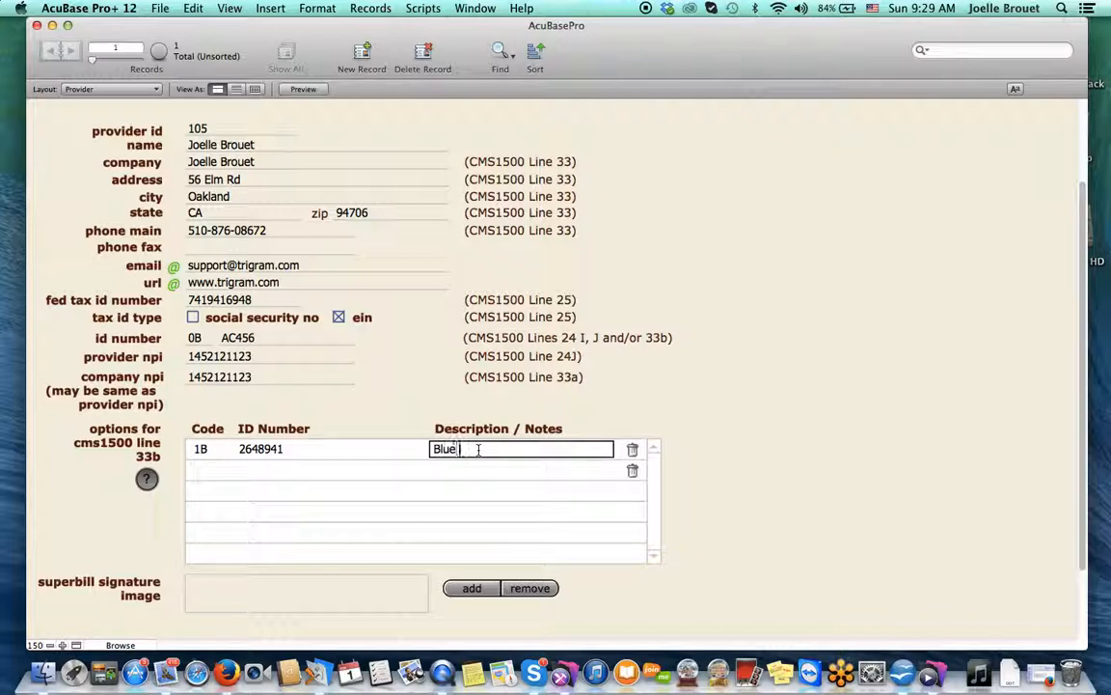
{"action": "type", "text": "Shie number"}
{"action": "scroll", "coordinate": [766, 339], "scroll_direction": "up", "scroll_amount": 3}
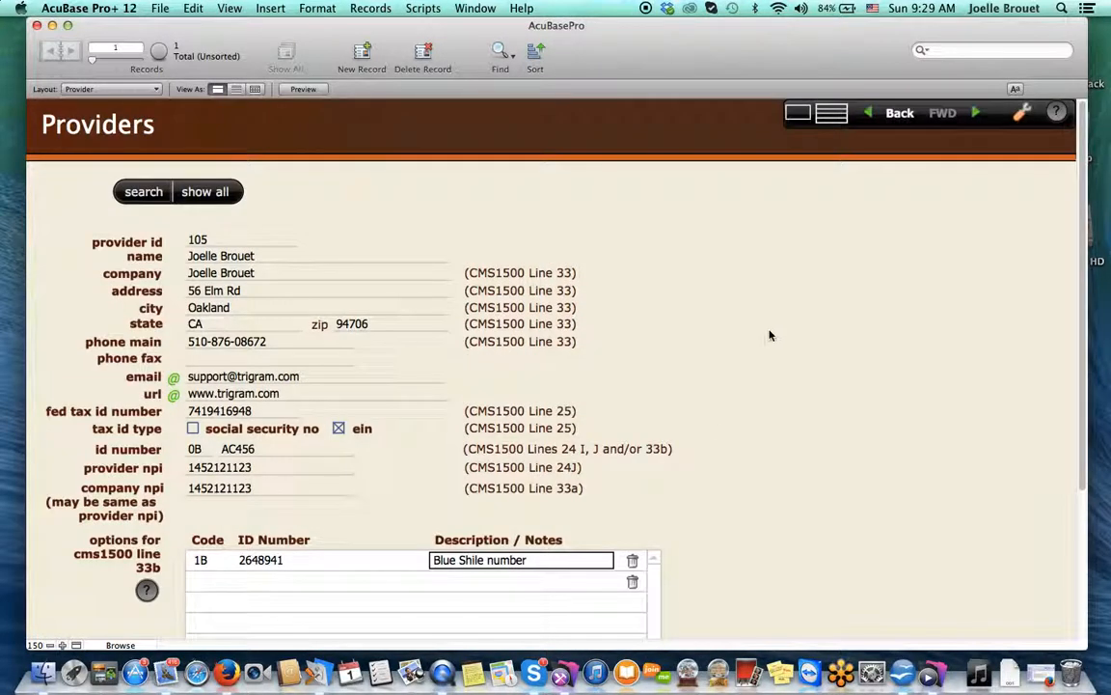
In General preferences, set the starting point upon opening to Patients
{"action": "left_click", "coordinate": [900, 115]}
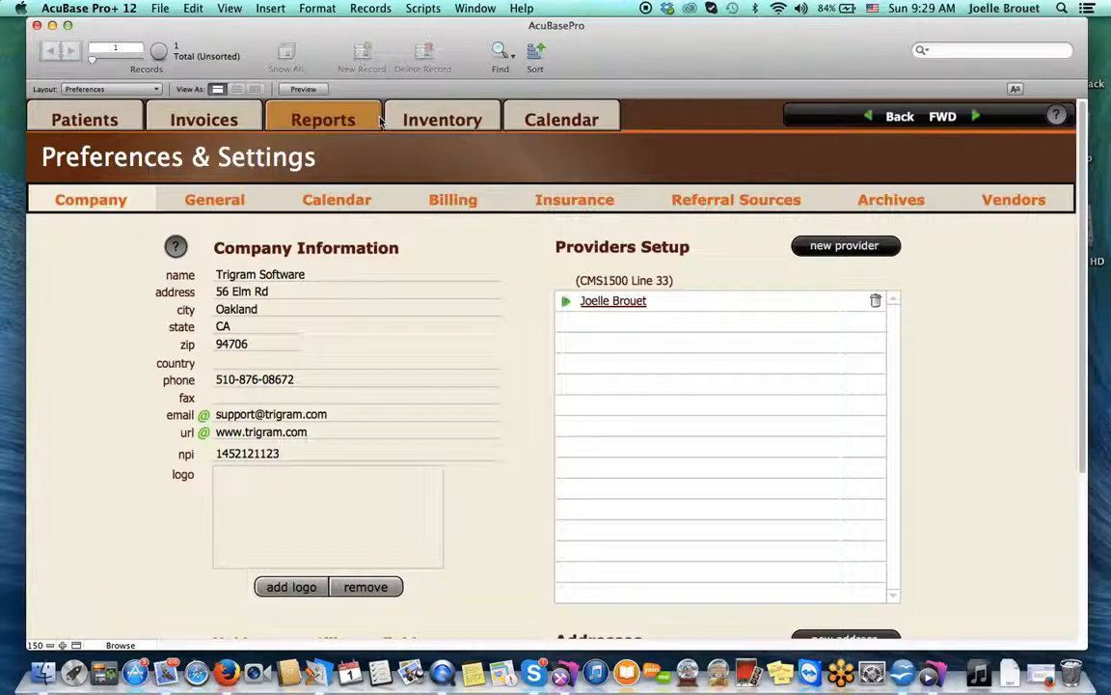
{"action": "left_click", "coordinate": [227, 209]}
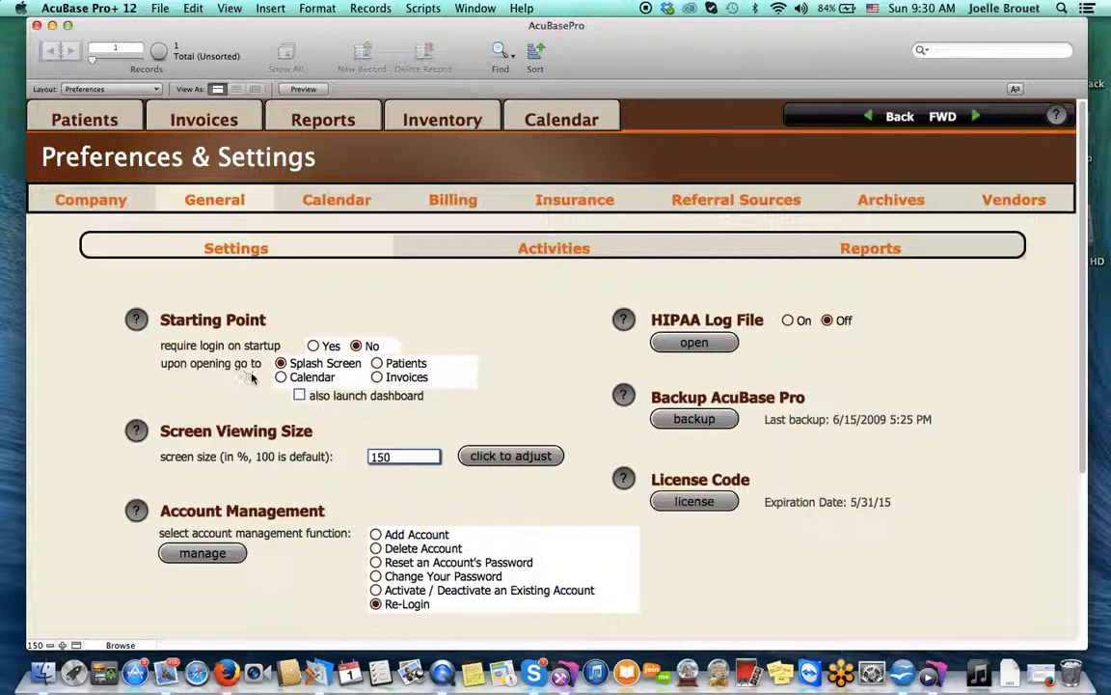
{"action": "left_click", "coordinate": [377, 364]}
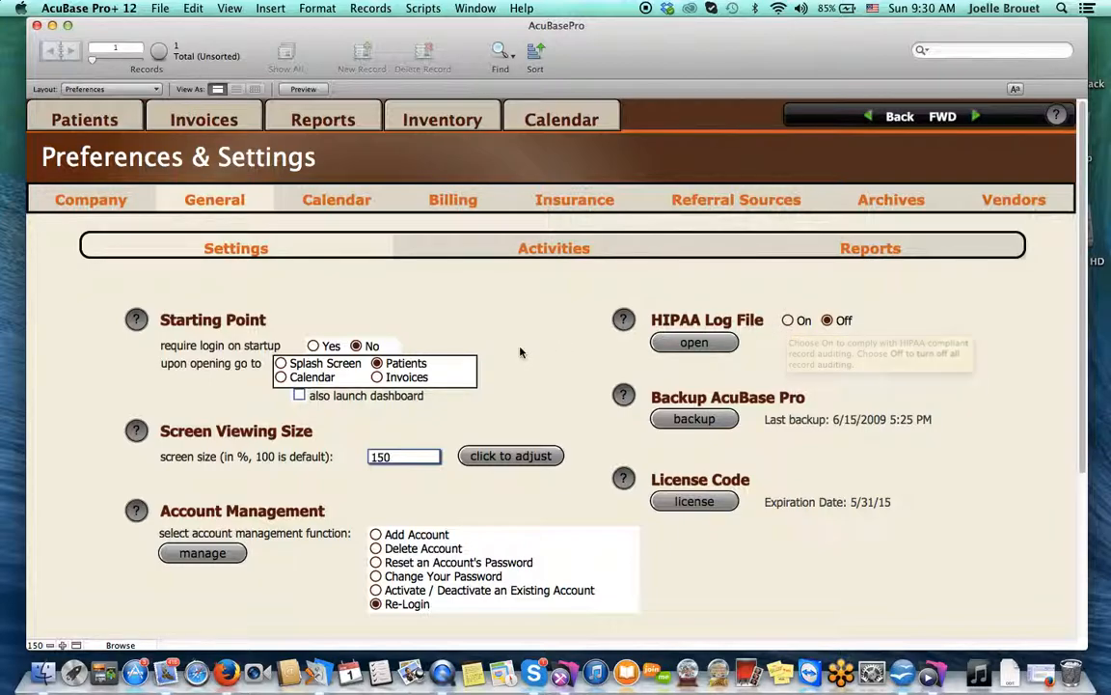
View the Activities settings and the Office Visit template
{"action": "left_click", "coordinate": [489, 254]}
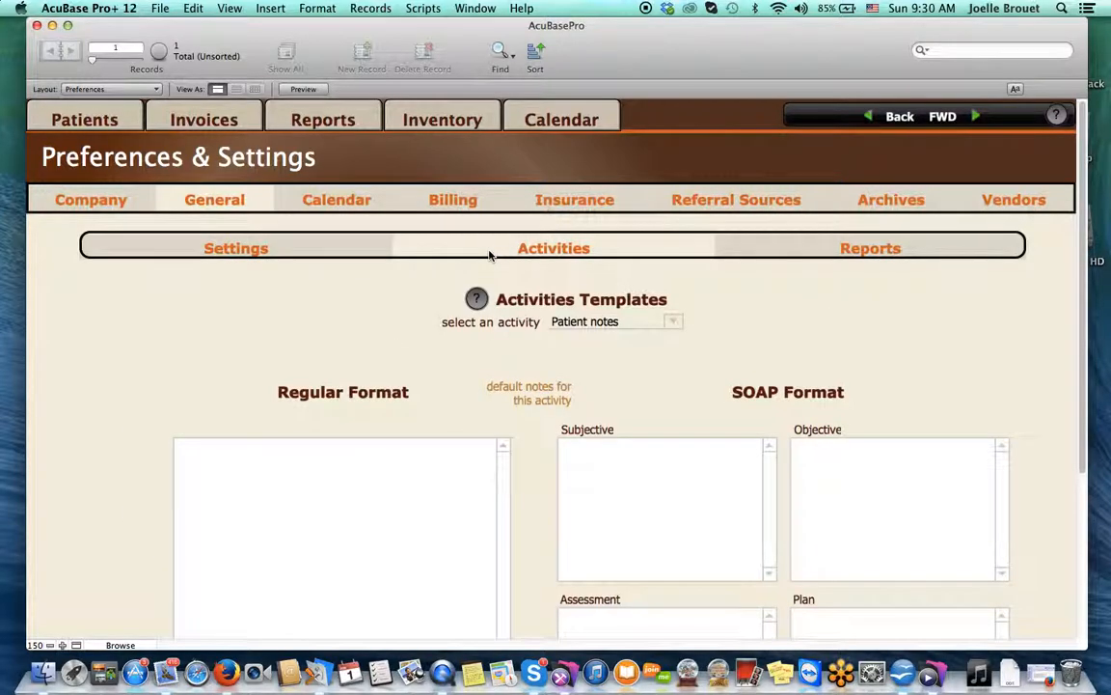
{"action": "left_click", "coordinate": [673, 323]}
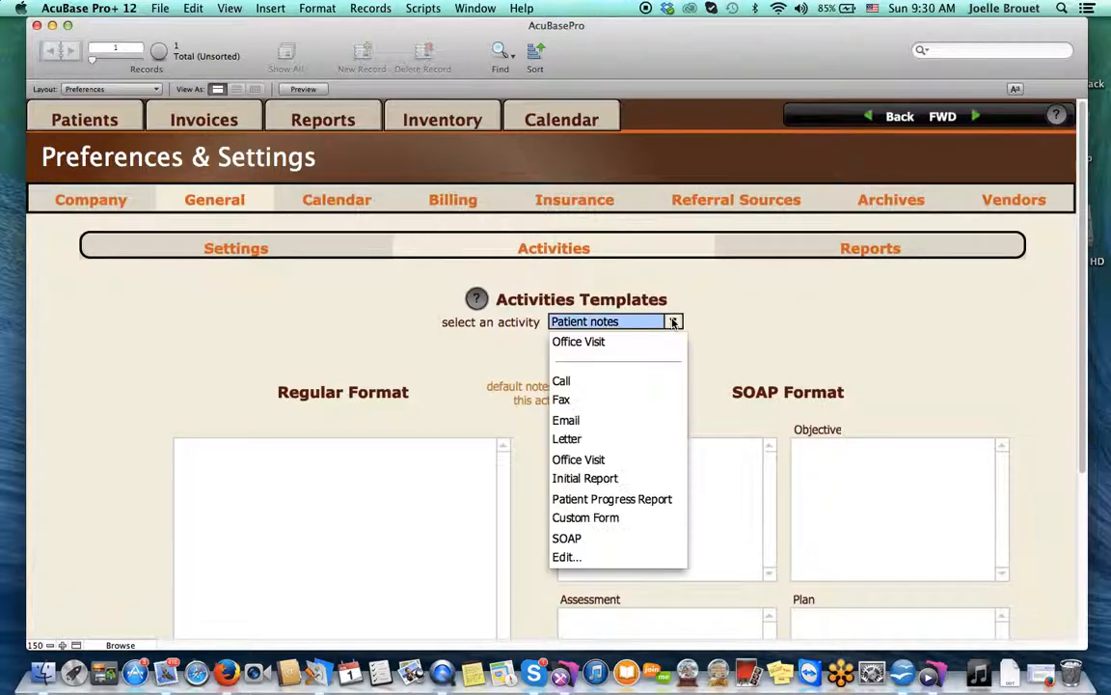
{"action": "left_click", "coordinate": [579, 459]}
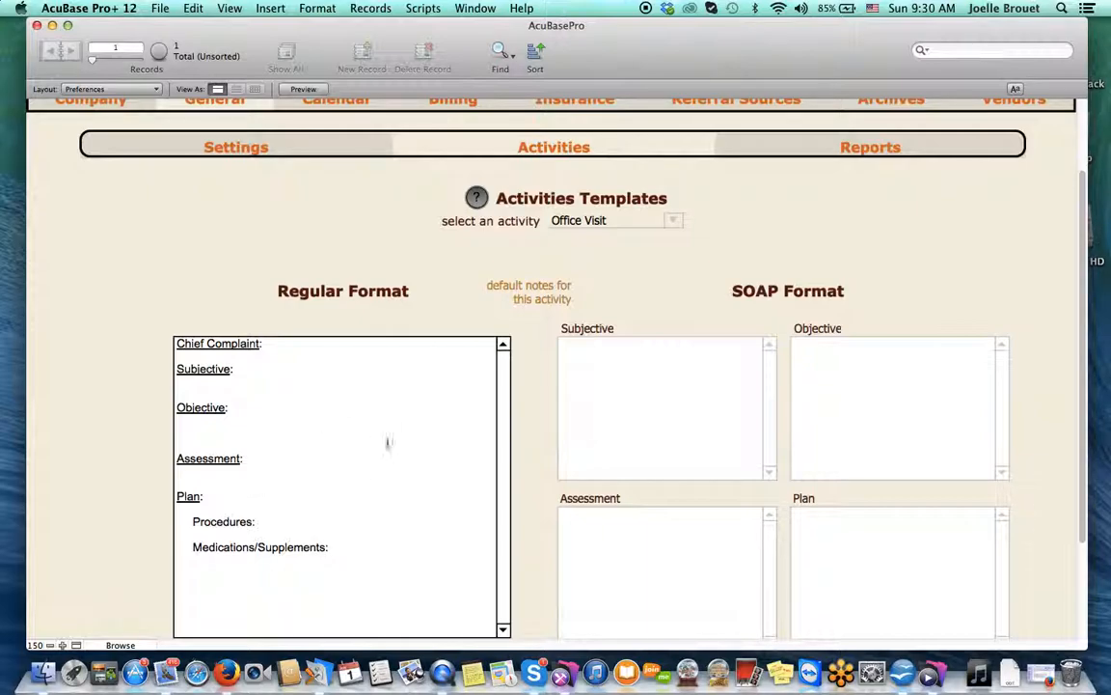
Add 'Patient Note' after SOAP in the activity types list and select it
{"action": "left_click", "coordinate": [667, 220]}
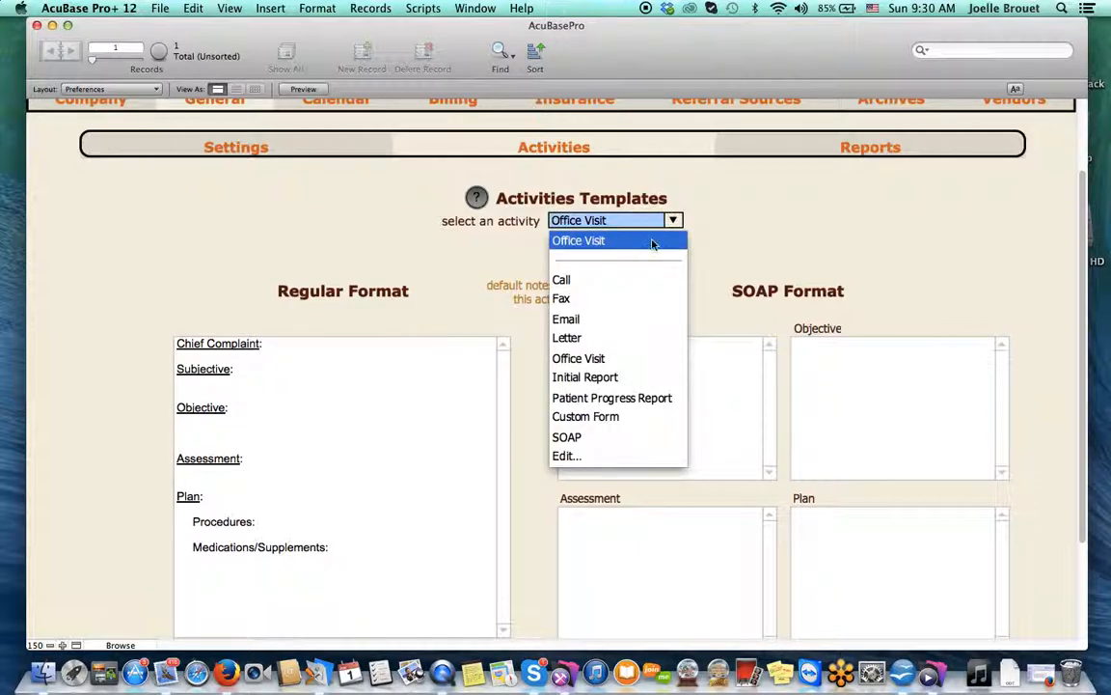
{"action": "left_click", "coordinate": [564, 455]}
{"action": "key", "text": "Return"}
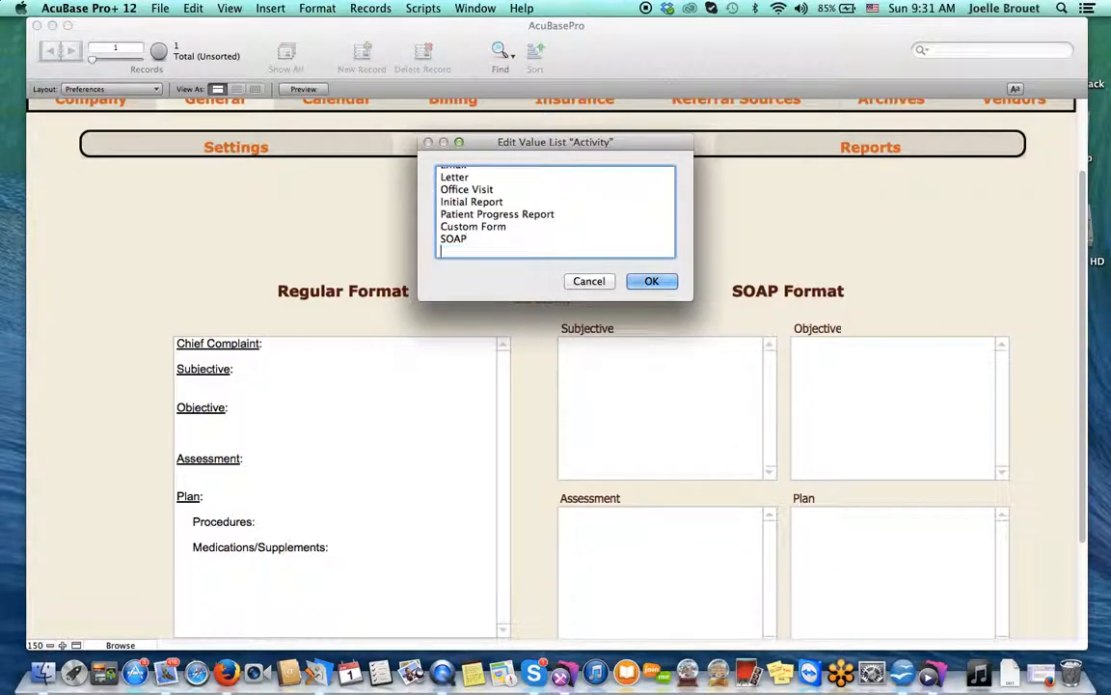
{"action": "type", "text": "Patient Note"}
{"action": "left_click", "coordinate": [650, 280]}
{"action": "left_click", "coordinate": [673, 221]}
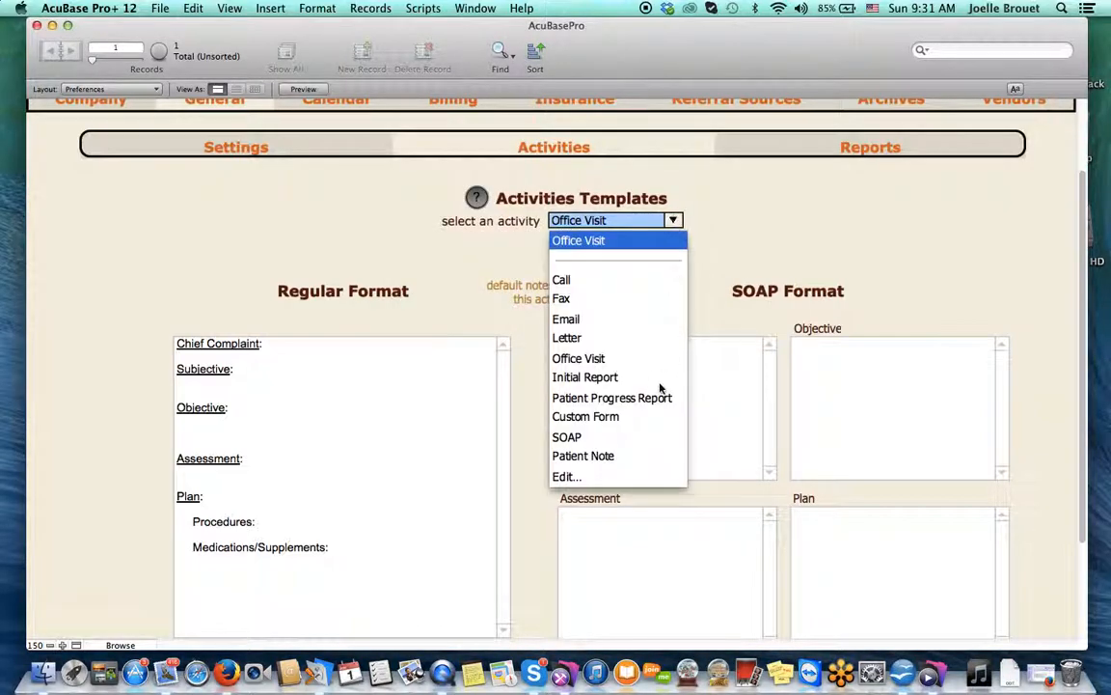
{"action": "left_click", "coordinate": [605, 457]}
{"action": "left_click", "coordinate": [273, 458]}
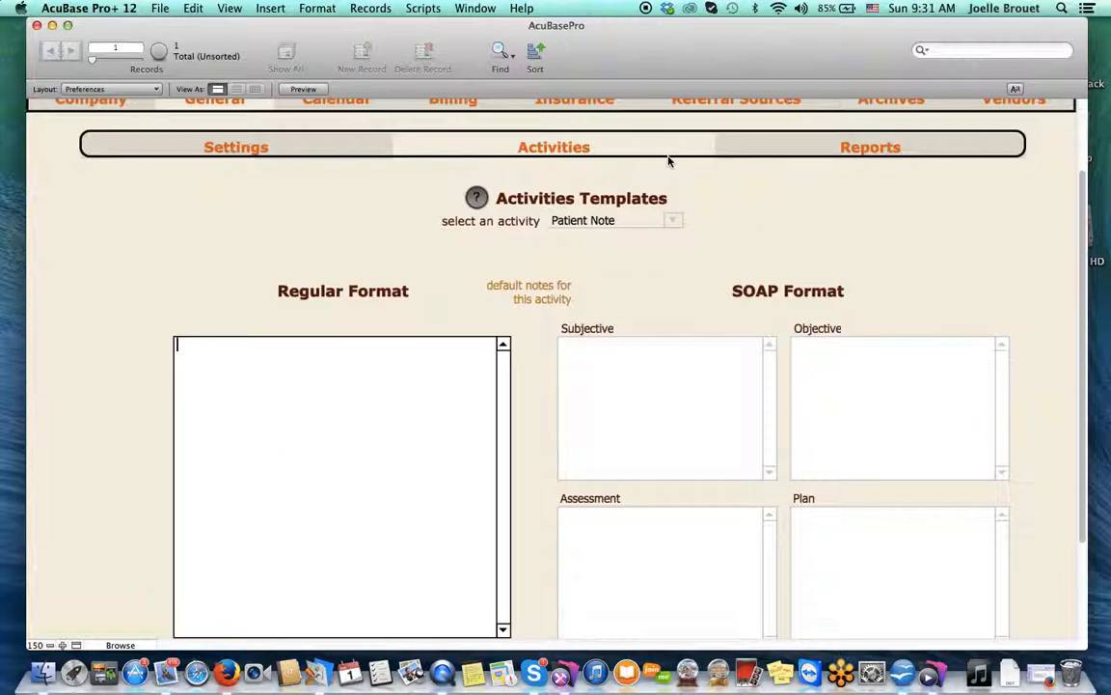
Exclude the #10 Envelope, Avery 5160 Labels, Avery 5162 Labels and E-mail List reports
{"action": "left_click", "coordinate": [768, 145]}
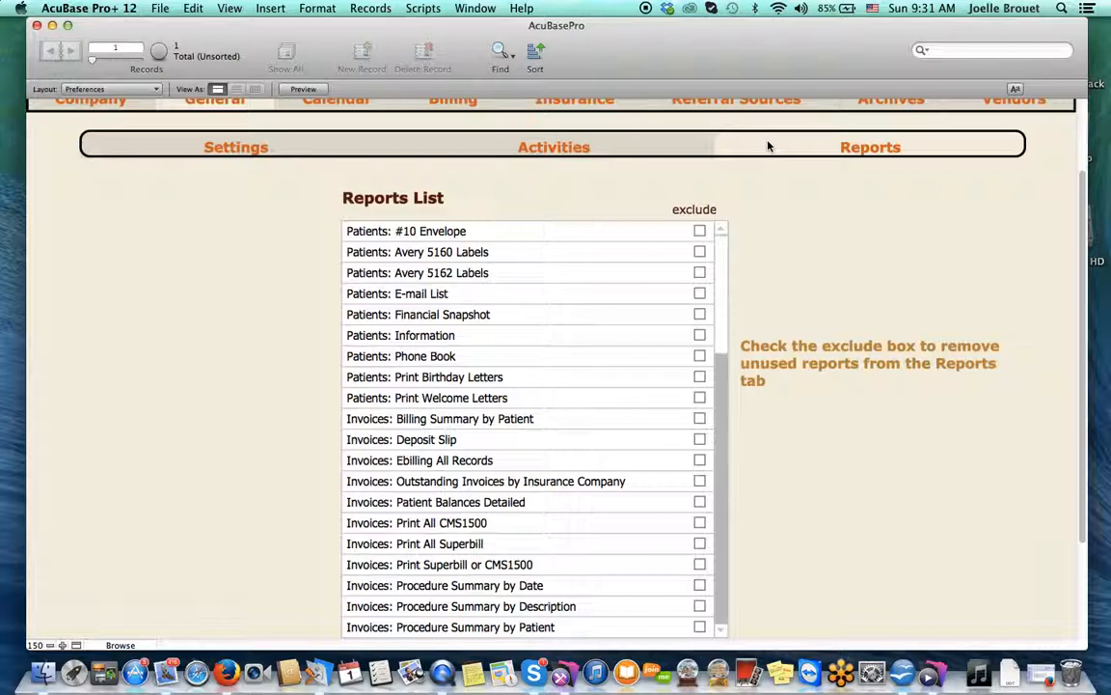
{"action": "scroll", "coordinate": [768, 145], "scroll_direction": "up", "scroll_amount": 5}
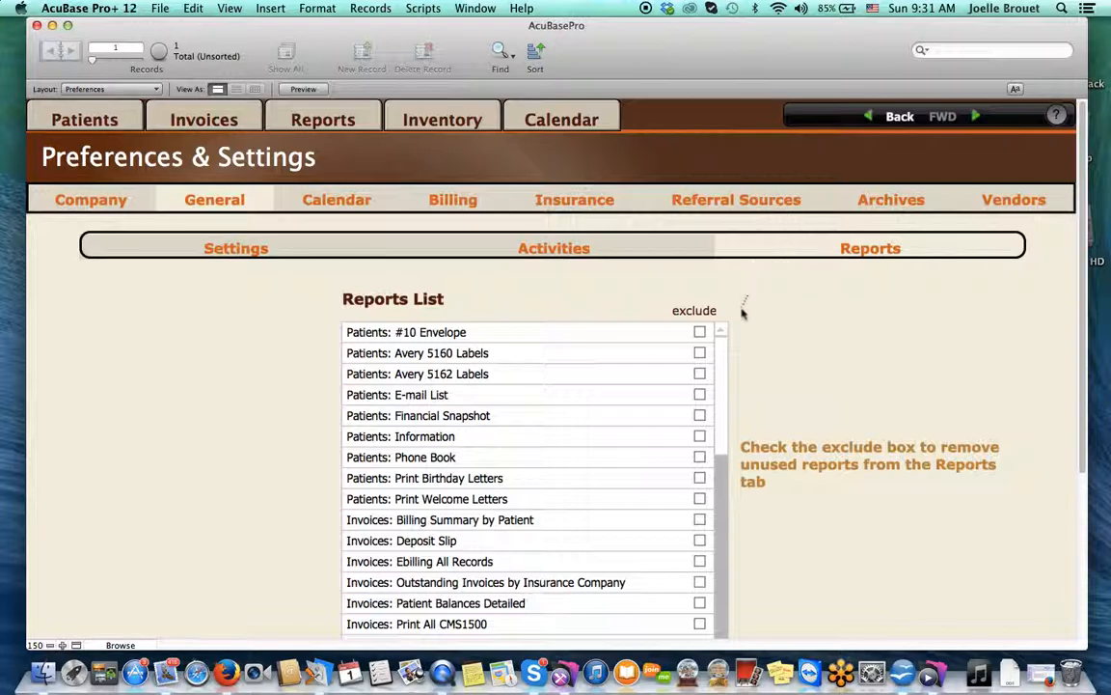
{"action": "left_click", "coordinate": [700, 332]}
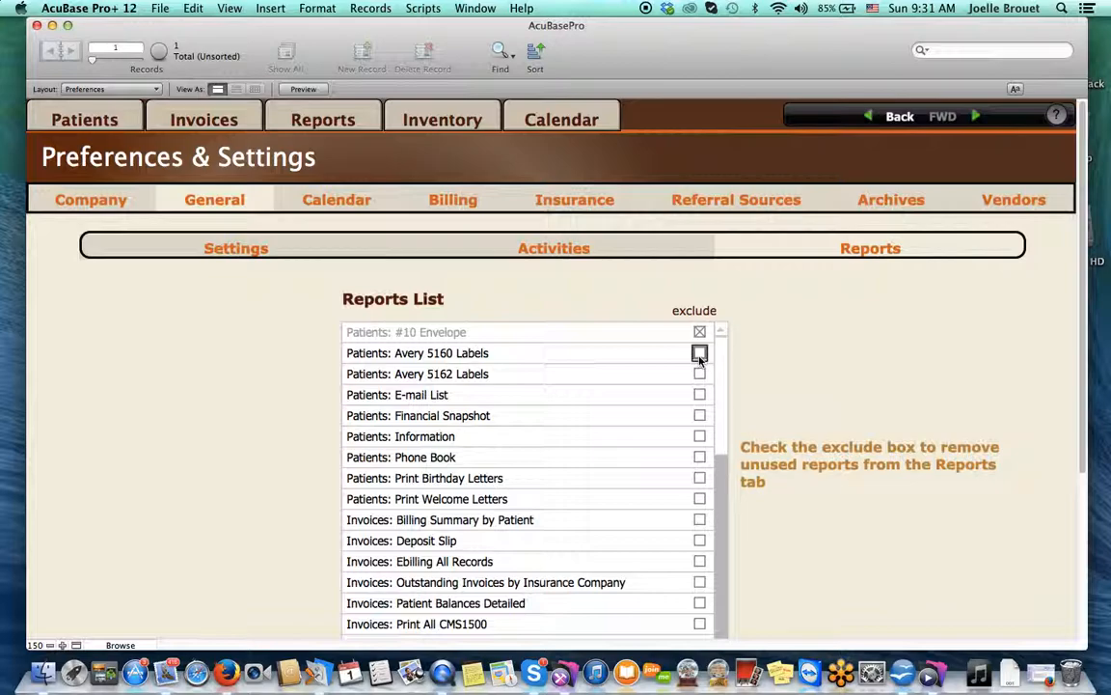
{"action": "left_click", "coordinate": [699, 353]}
{"action": "left_click", "coordinate": [699, 375]}
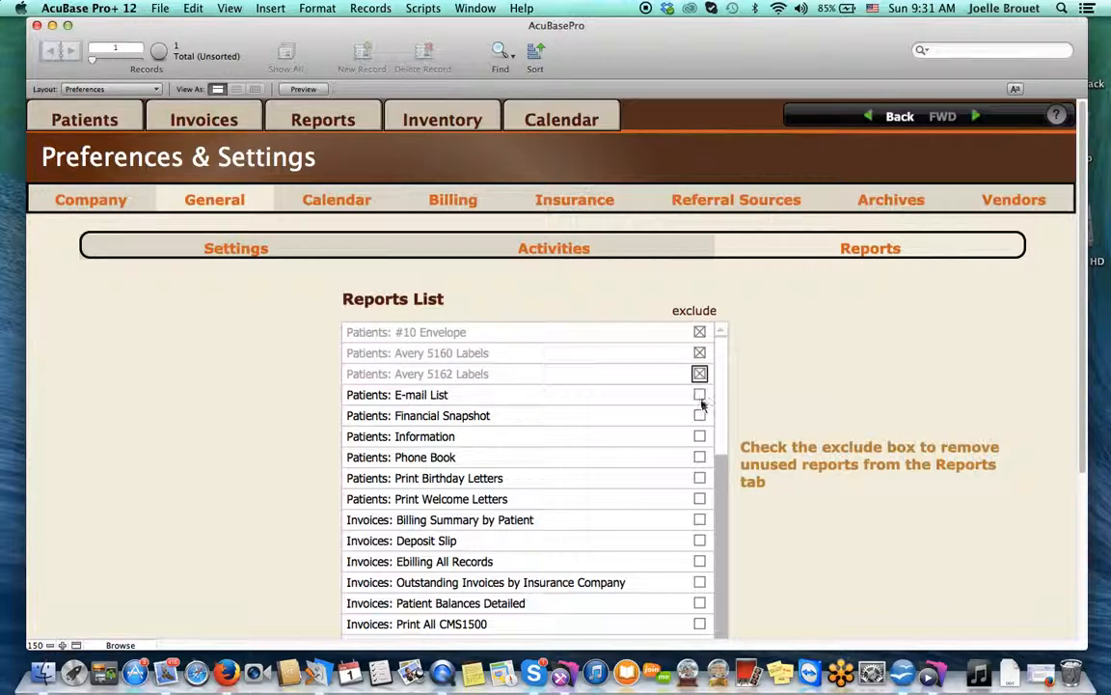
{"action": "left_click", "coordinate": [699, 396]}
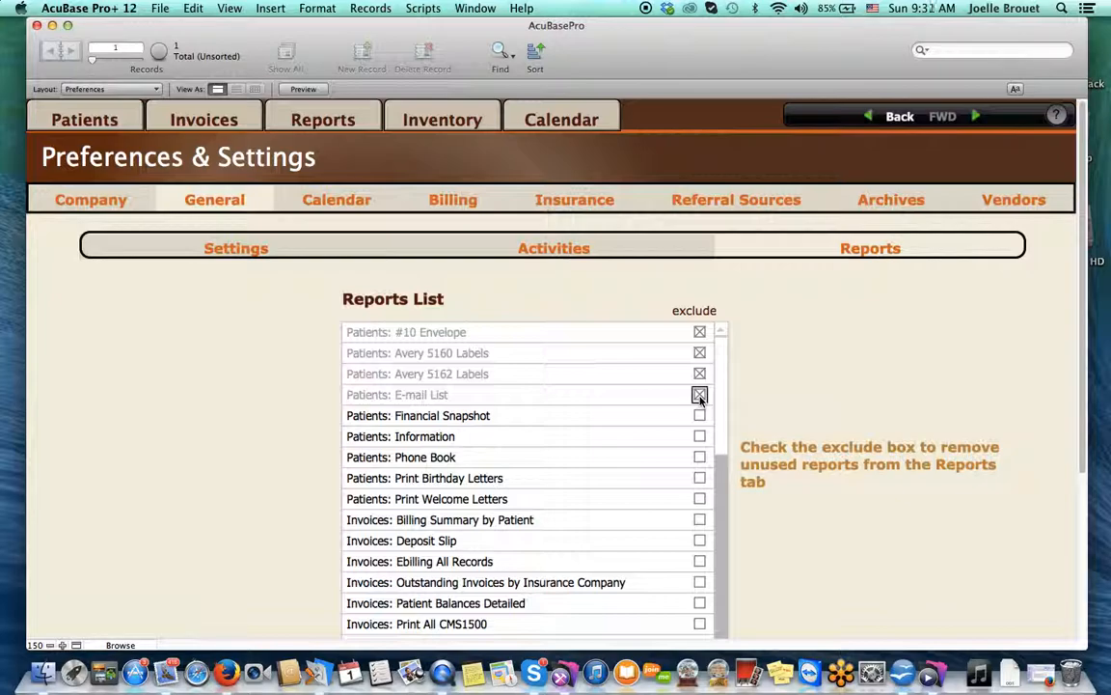
{"action": "left_click", "coordinate": [357, 206]}
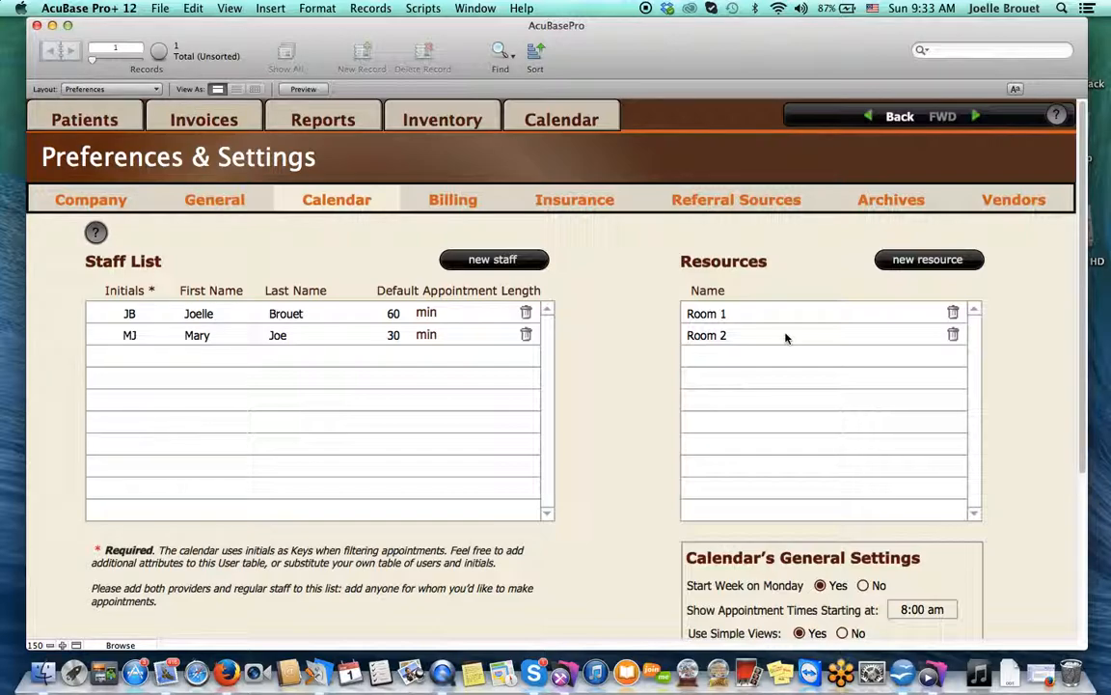
Scroll through the calendar's staff list, resources and general settings
{"action": "scroll", "coordinate": [837, 479], "scroll_direction": "down", "scroll_amount": 3}
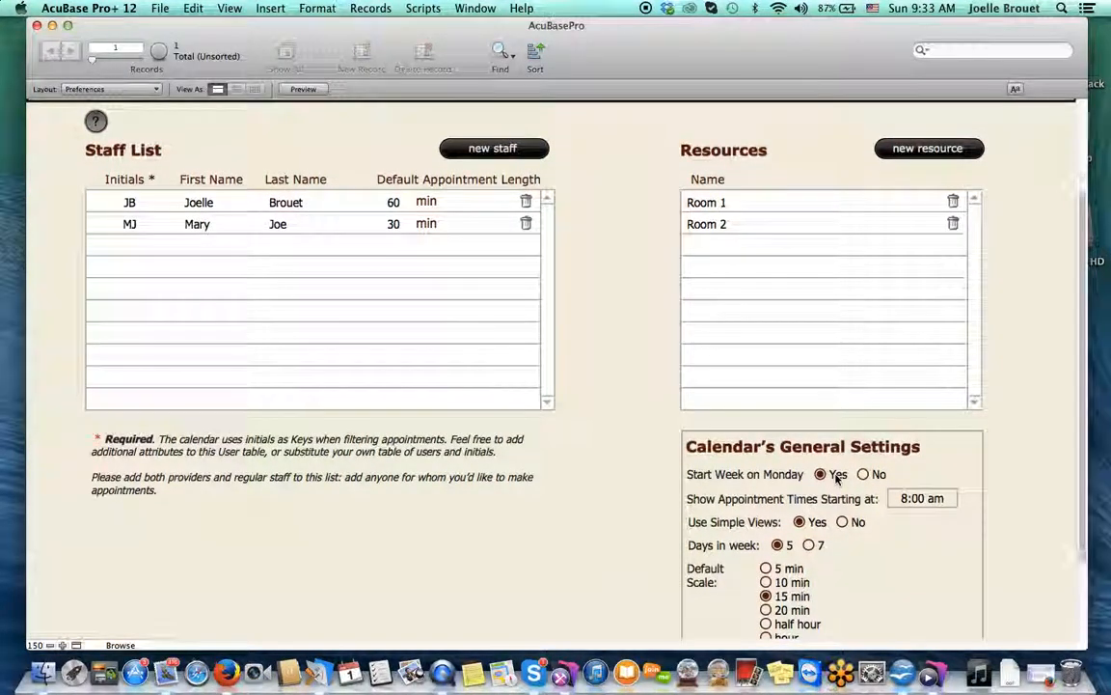
{"action": "scroll", "coordinate": [837, 479], "scroll_direction": "down", "scroll_amount": 3}
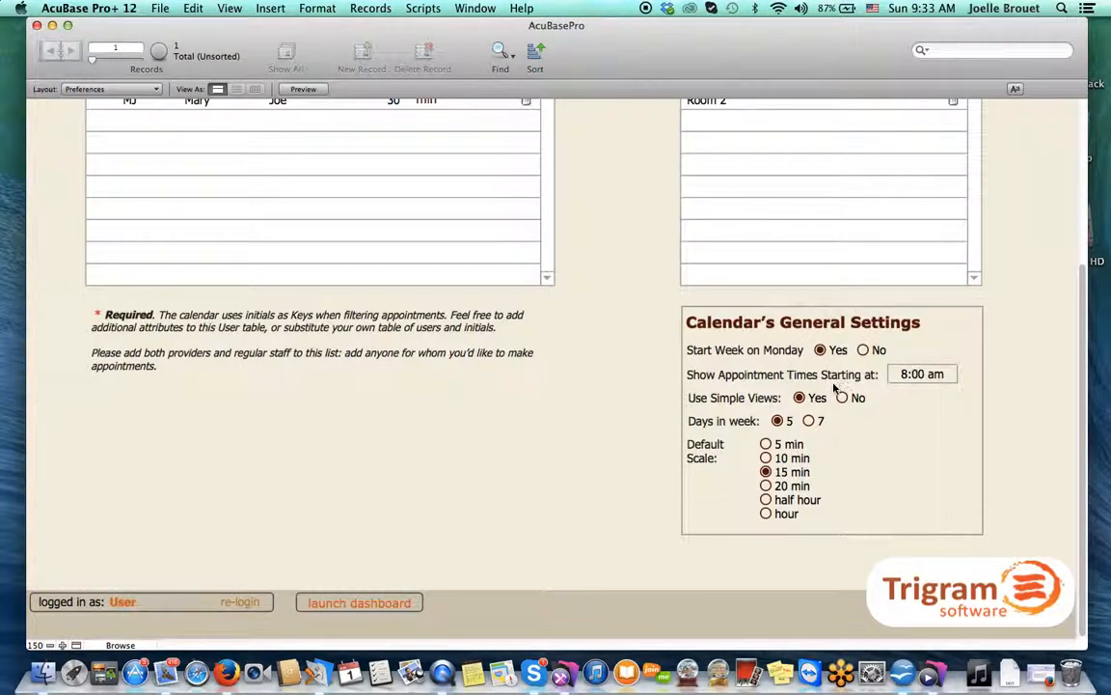
{"action": "scroll", "coordinate": [795, 381], "scroll_direction": "up", "scroll_amount": 6}
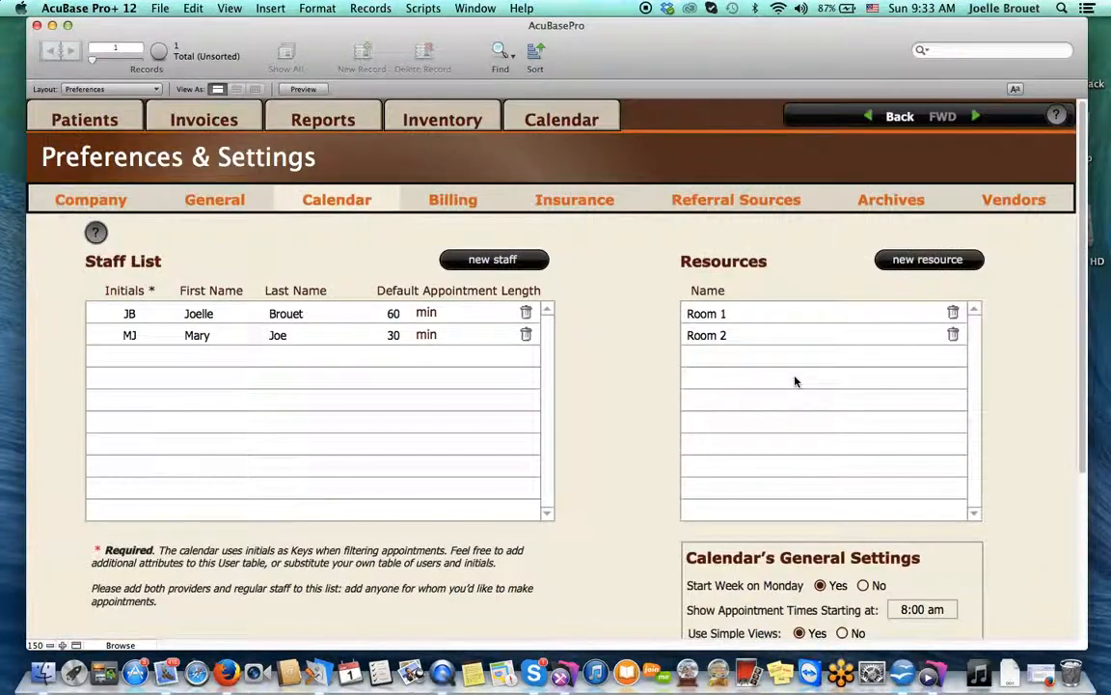
{"action": "left_click", "coordinate": [457, 204]}
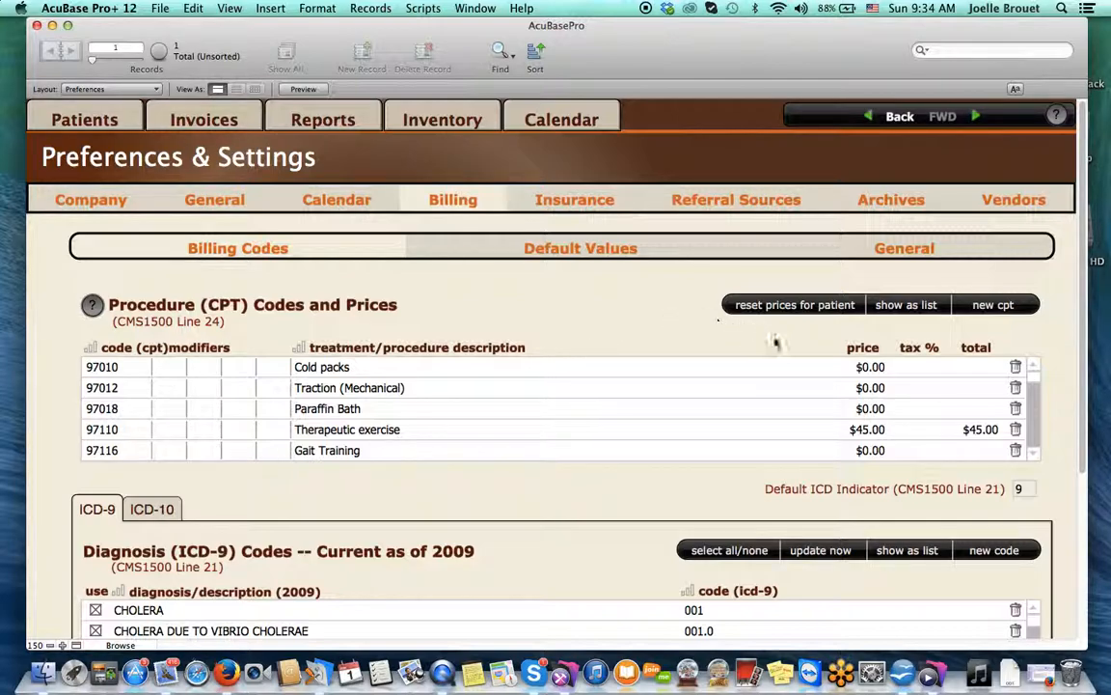
Show the procedure (CPT) codes as the full 36-code Treatment Codes list
{"action": "left_click", "coordinate": [905, 305]}
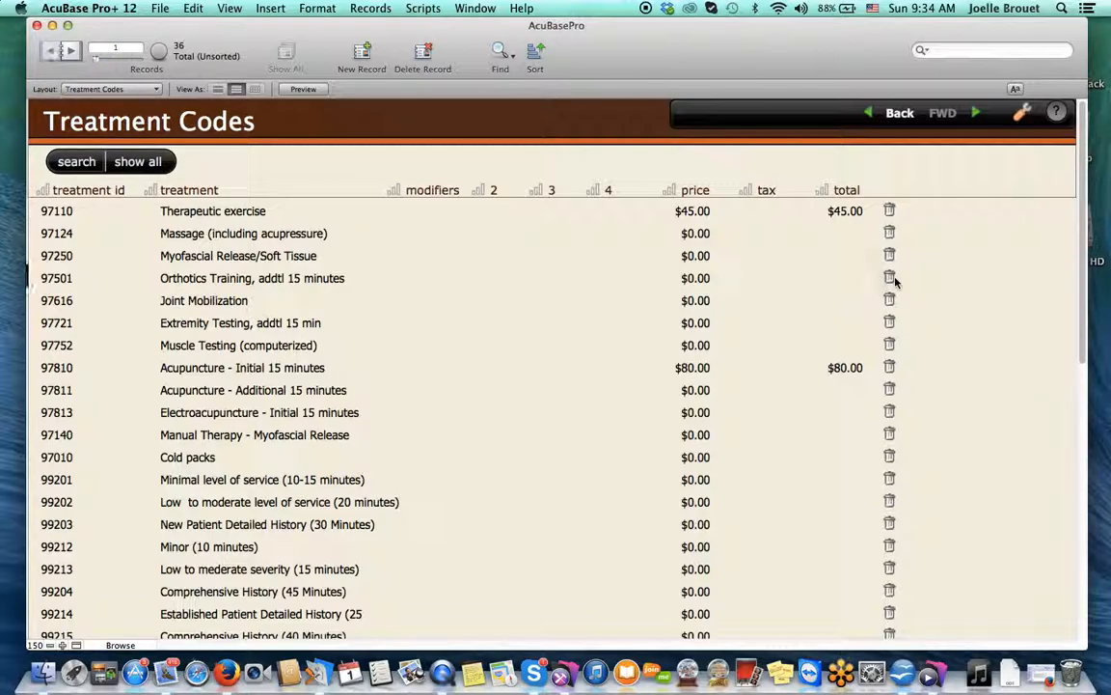
Delete the 97501 Orthotics Training code and confirm the permanent deletion
{"action": "left_click", "coordinate": [889, 278]}
{"action": "left_click", "coordinate": [606, 242]}
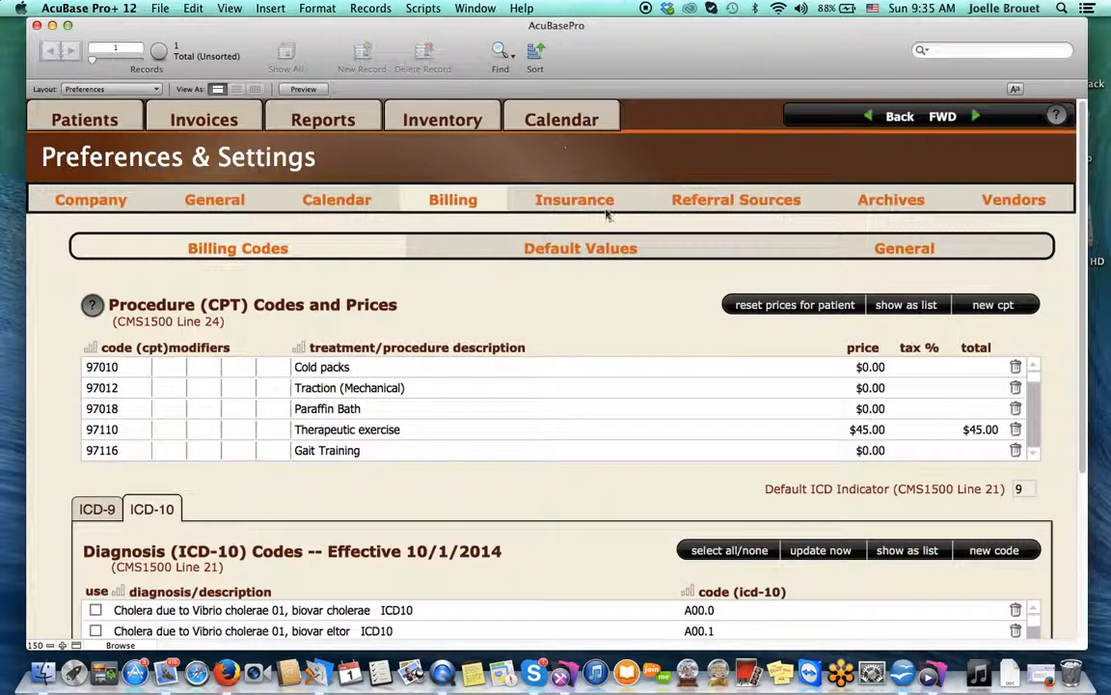
Create new code row 97810 with description 'Acupuncture @ $40' and replace its 0 price with 40
{"action": "left_click", "coordinate": [998, 304]}
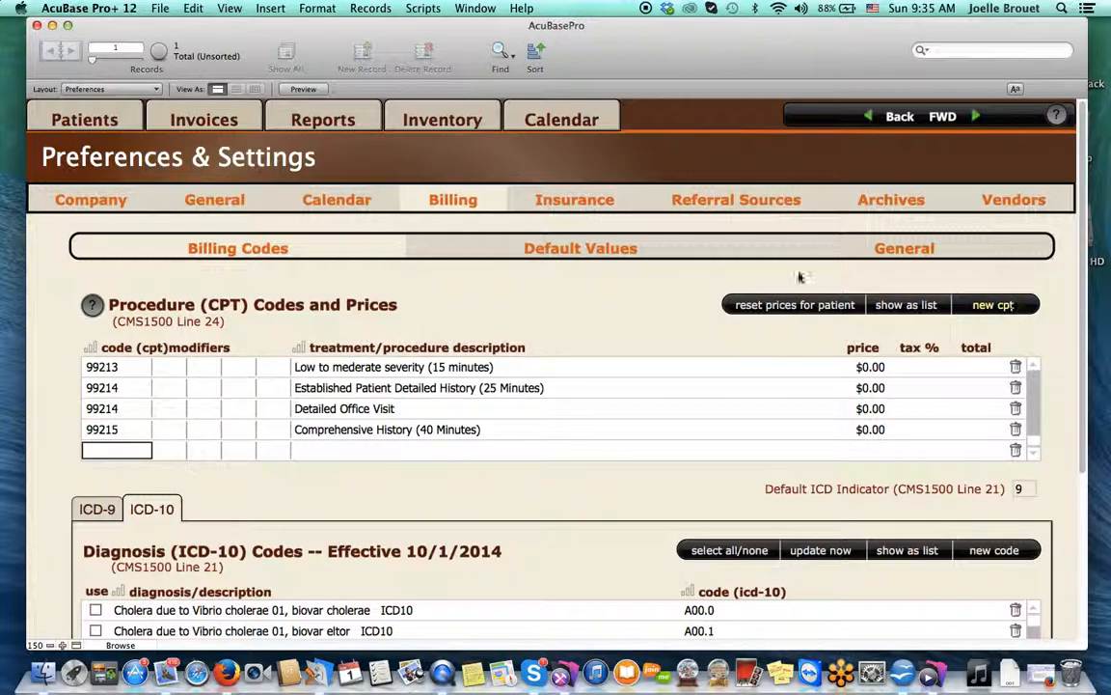
{"action": "type", "text": "97810"}
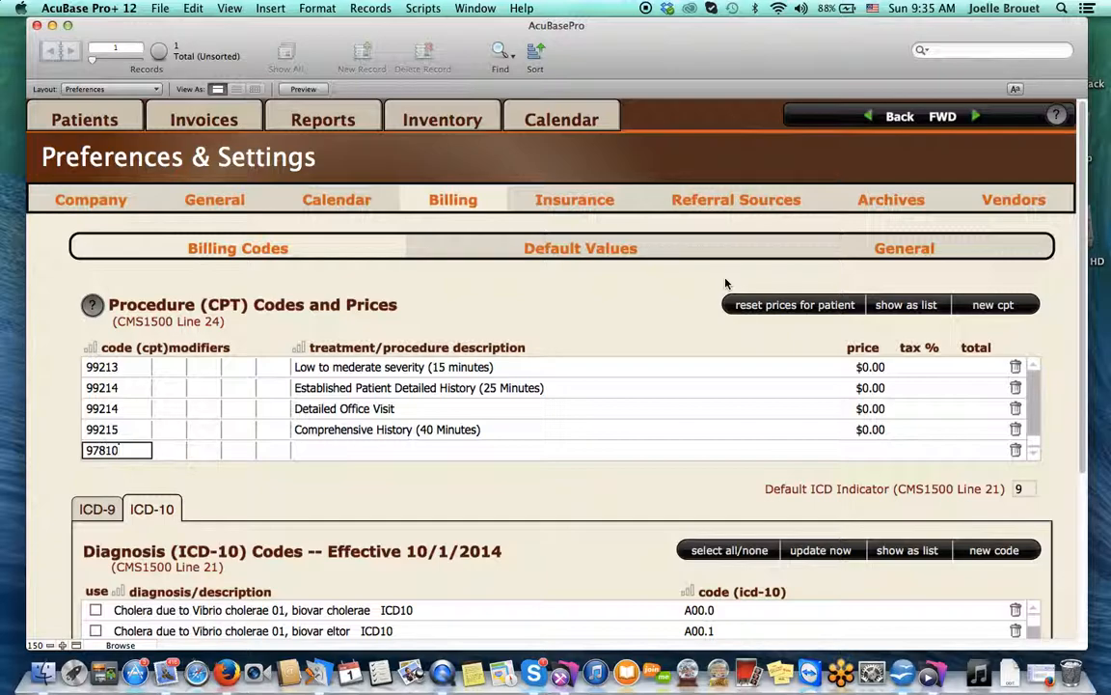
{"action": "left_click", "coordinate": [394, 460]}
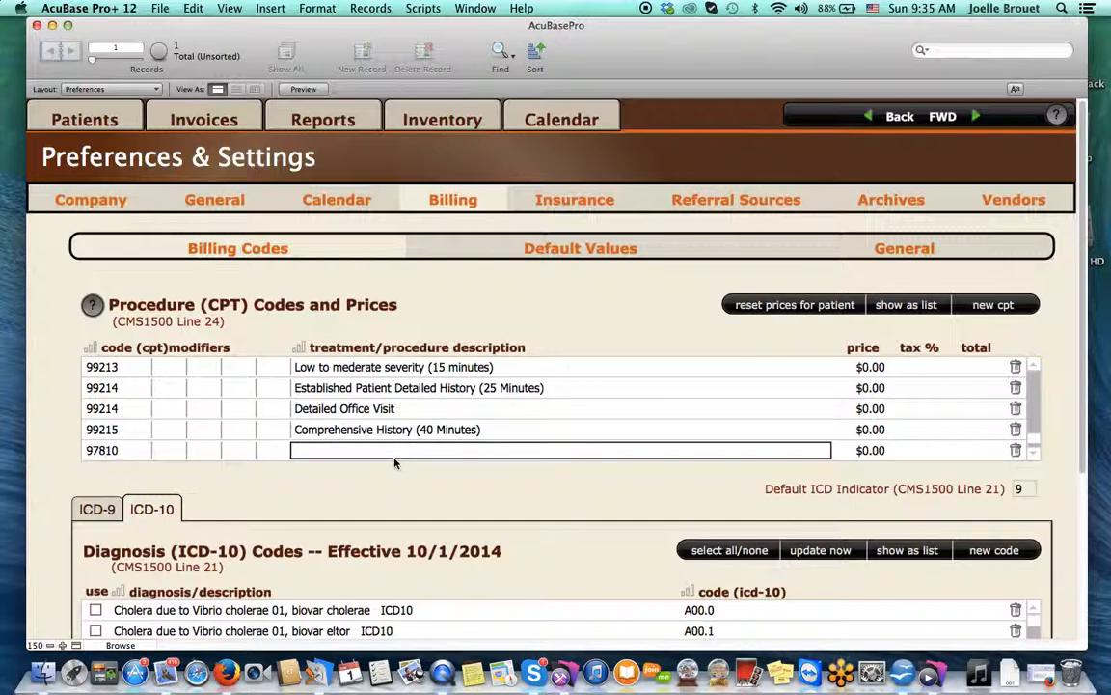
{"action": "type", "text": "Acupuncture @ $40"}
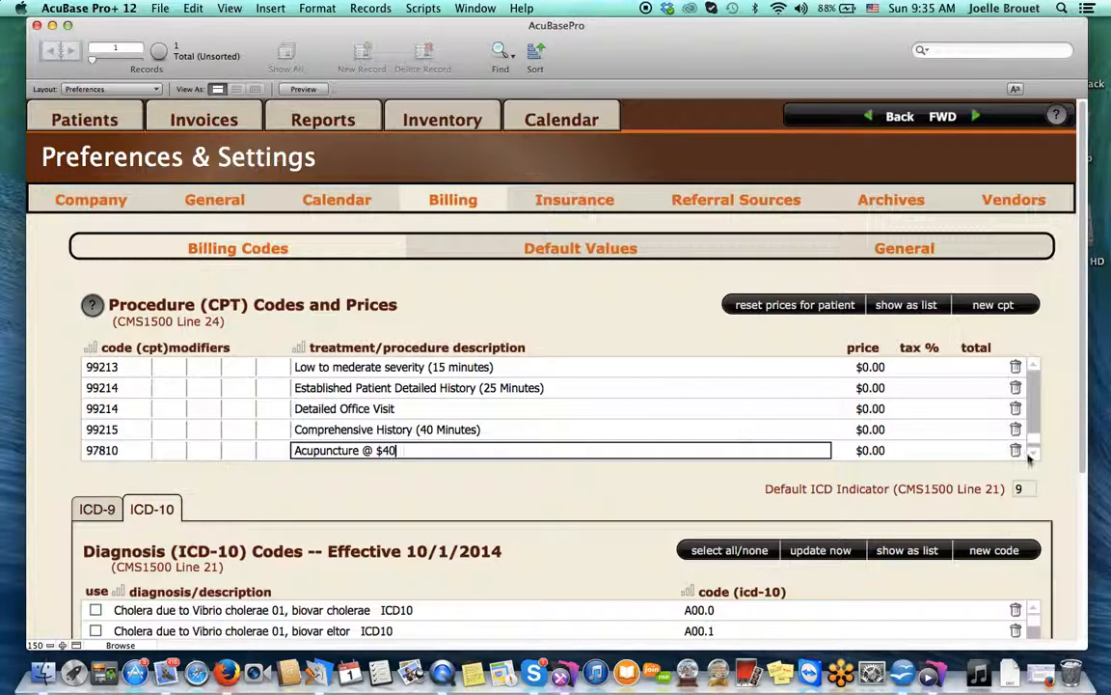
{"action": "left_click", "coordinate": [866, 450]}
{"action": "left_click_drag", "start_coordinate": [866, 449], "coordinate": [904, 451]}
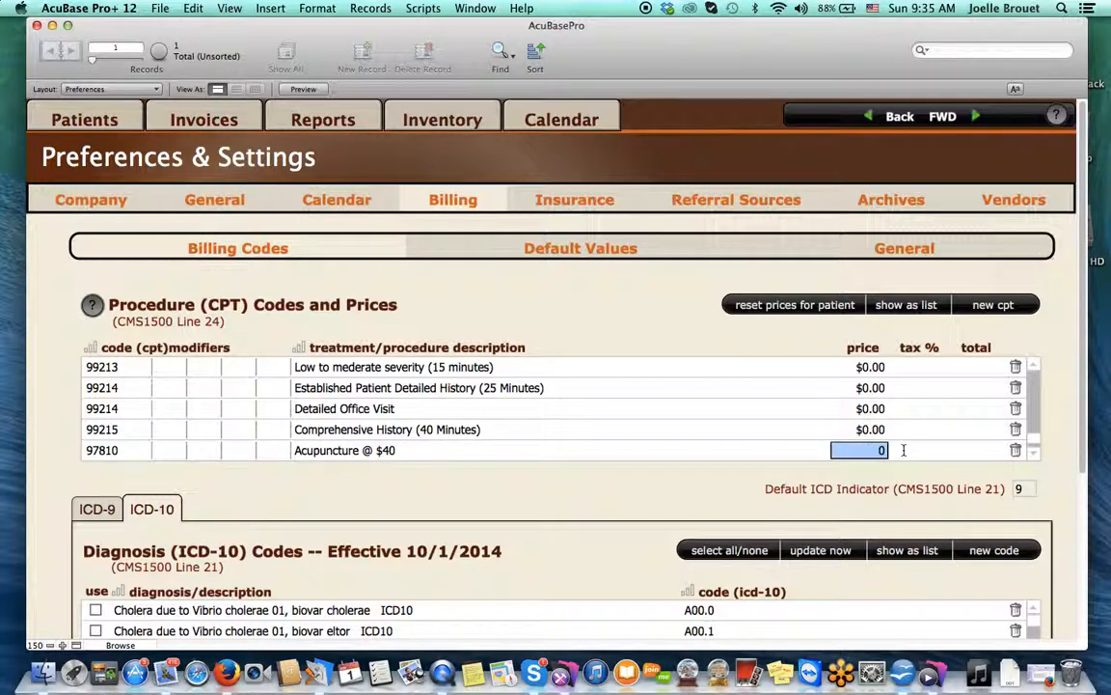
{"action": "type", "text": "40"}
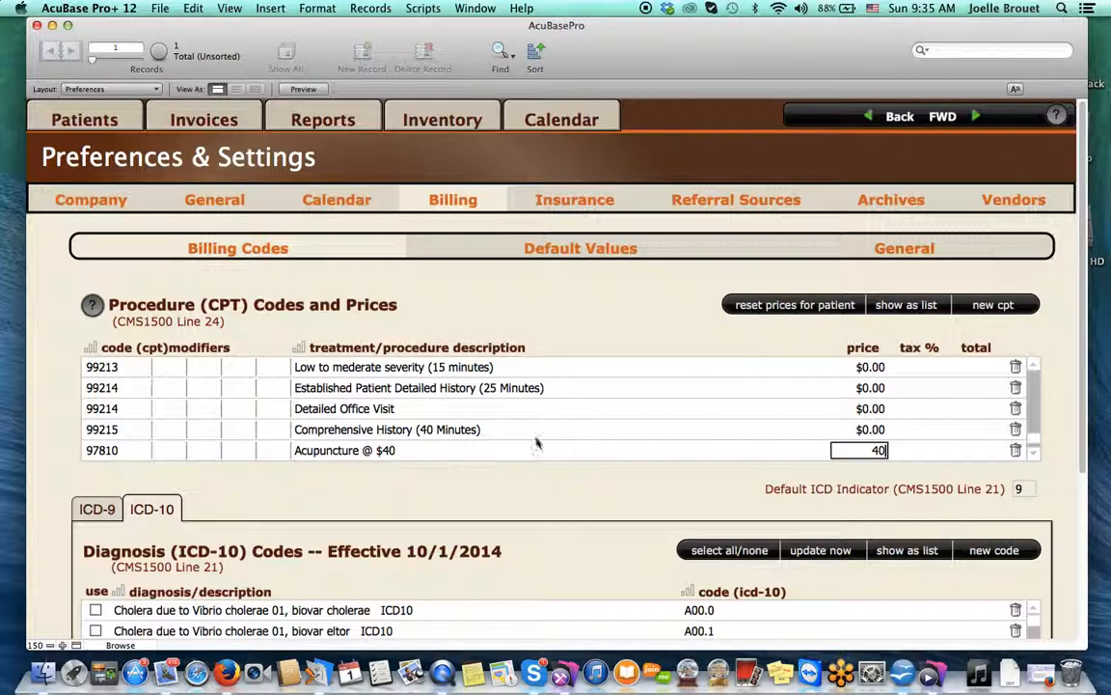
{"action": "left_click", "coordinate": [606, 307]}
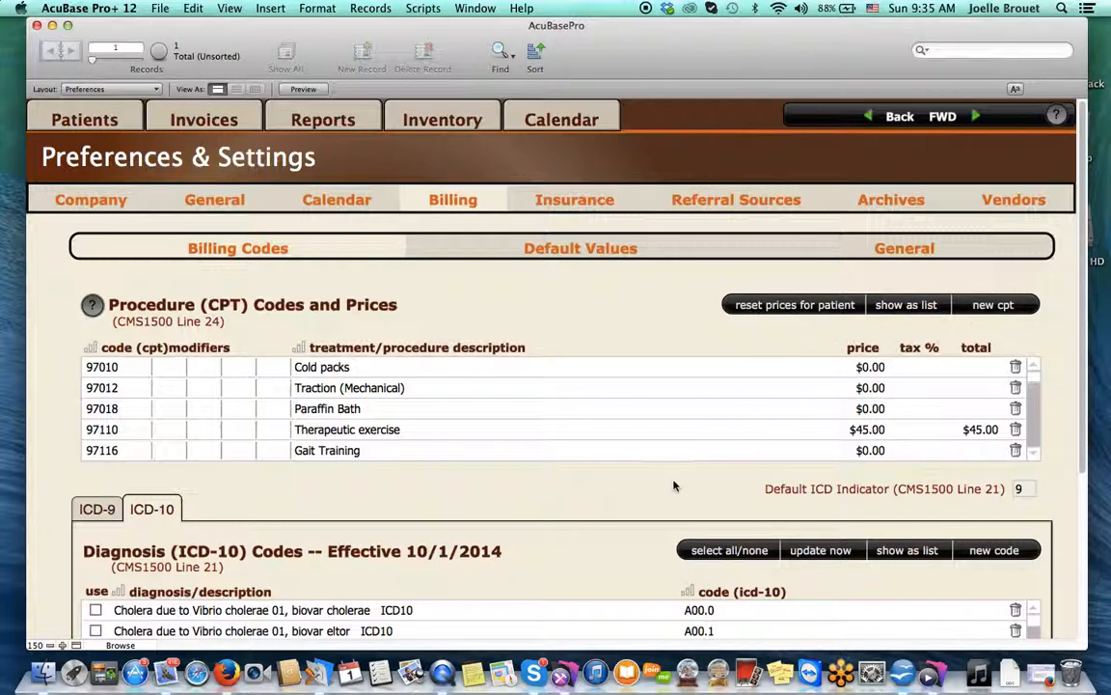
Switch to the ICD-9 diagnosis codes, uncheck all of them, and show them as a full list
{"action": "scroll", "coordinate": [675, 485], "scroll_direction": "down", "scroll_amount": 5}
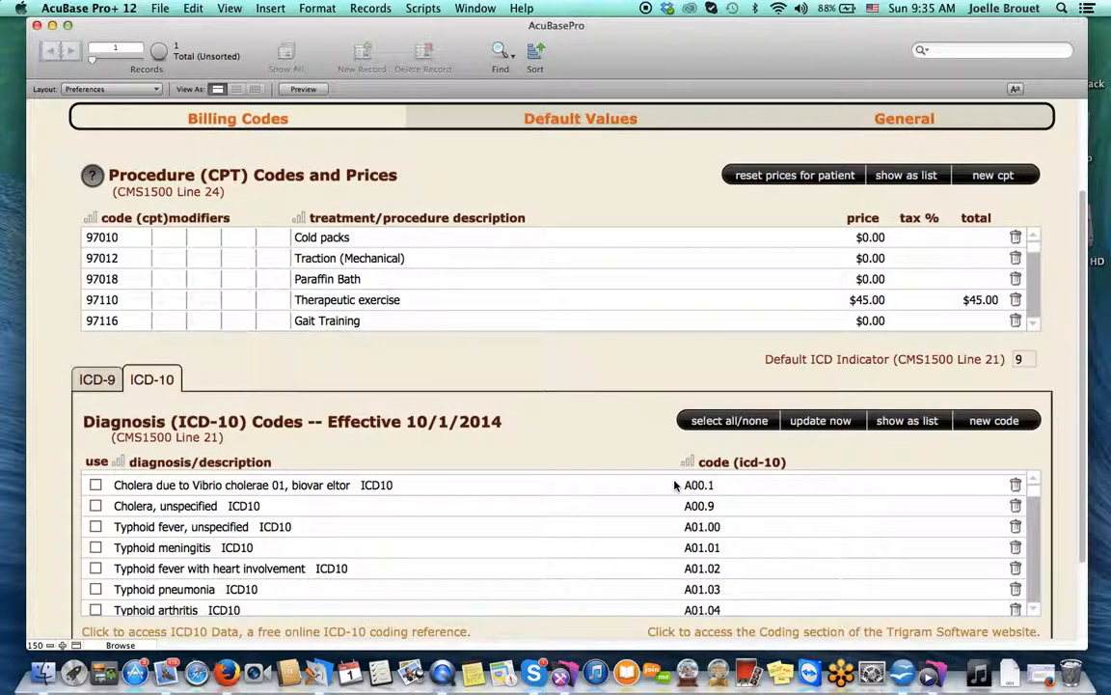
{"action": "left_click", "coordinate": [97, 380]}
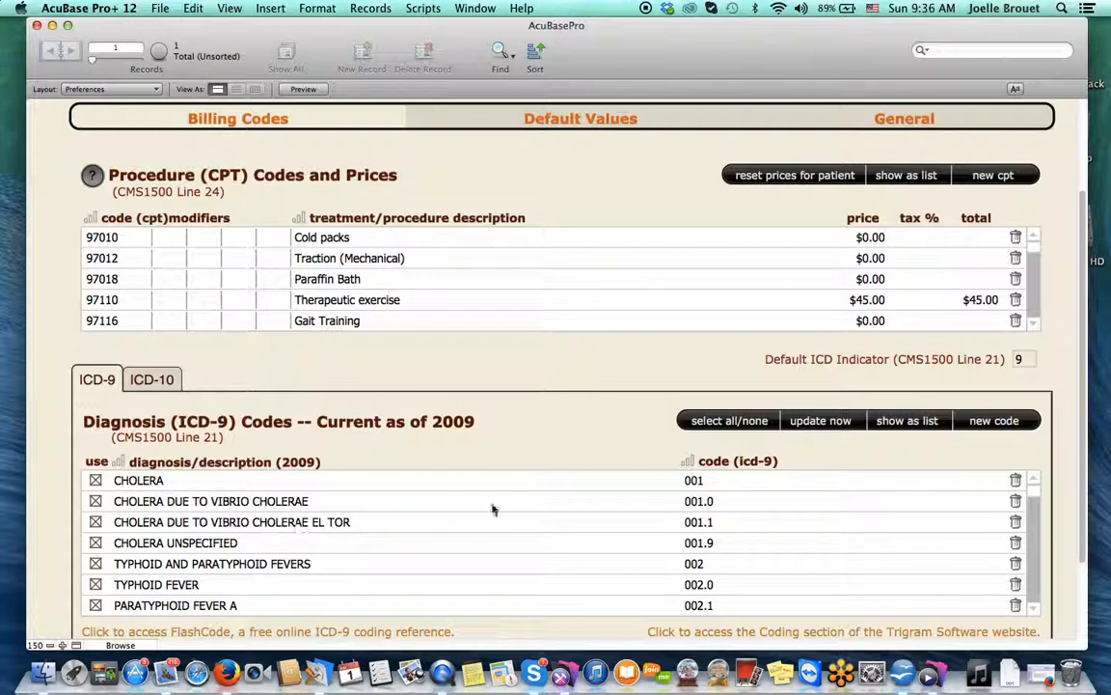
{"action": "left_click", "coordinate": [727, 425]}
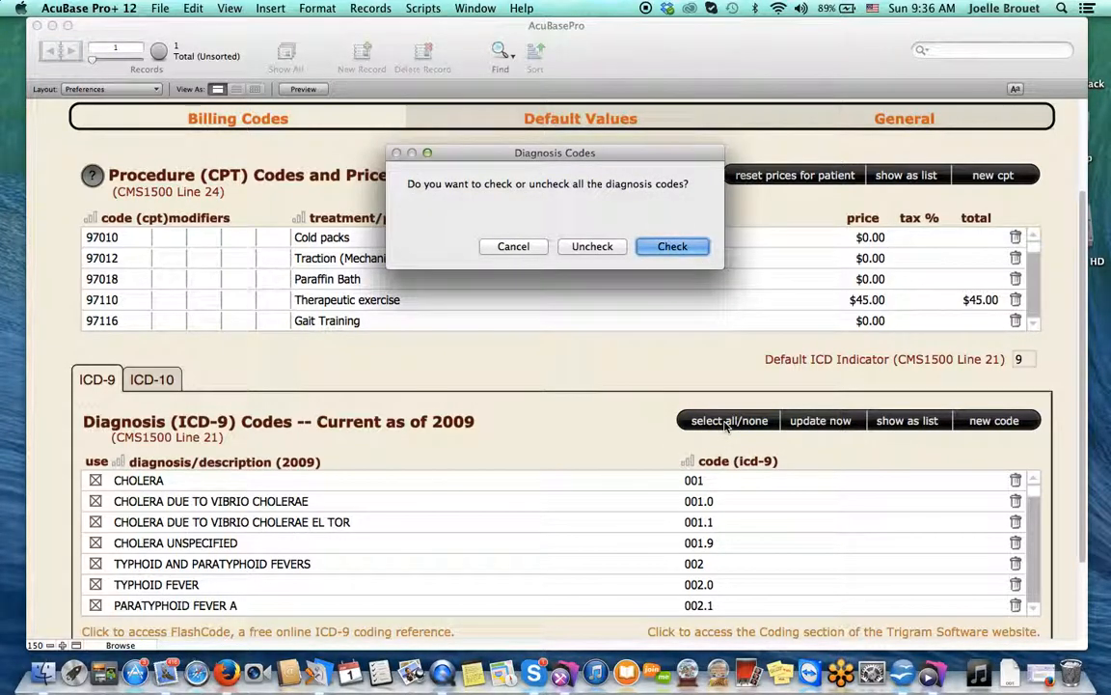
{"action": "left_click", "coordinate": [591, 248]}
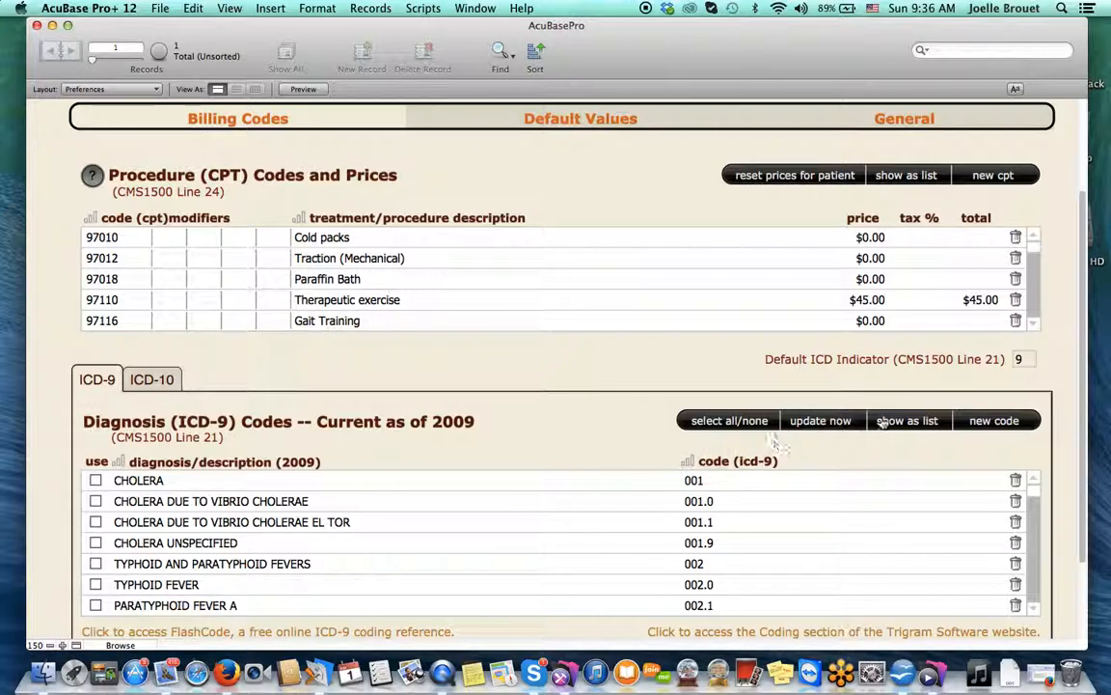
{"action": "left_click", "coordinate": [913, 421]}
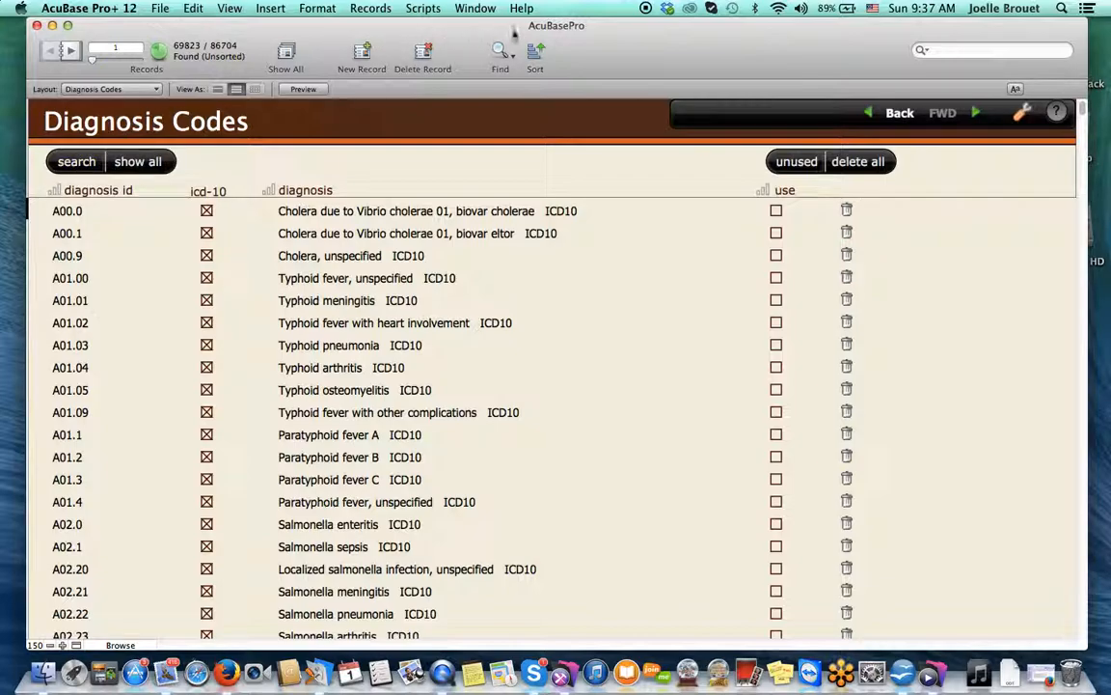
Find diagnosis codes 724 and mark LUMBAGO, SCIATICA, DISORDERS OF SACRUM and BACKACHE UNSPECIFIED as used
{"action": "left_click", "coordinate": [498, 51]}
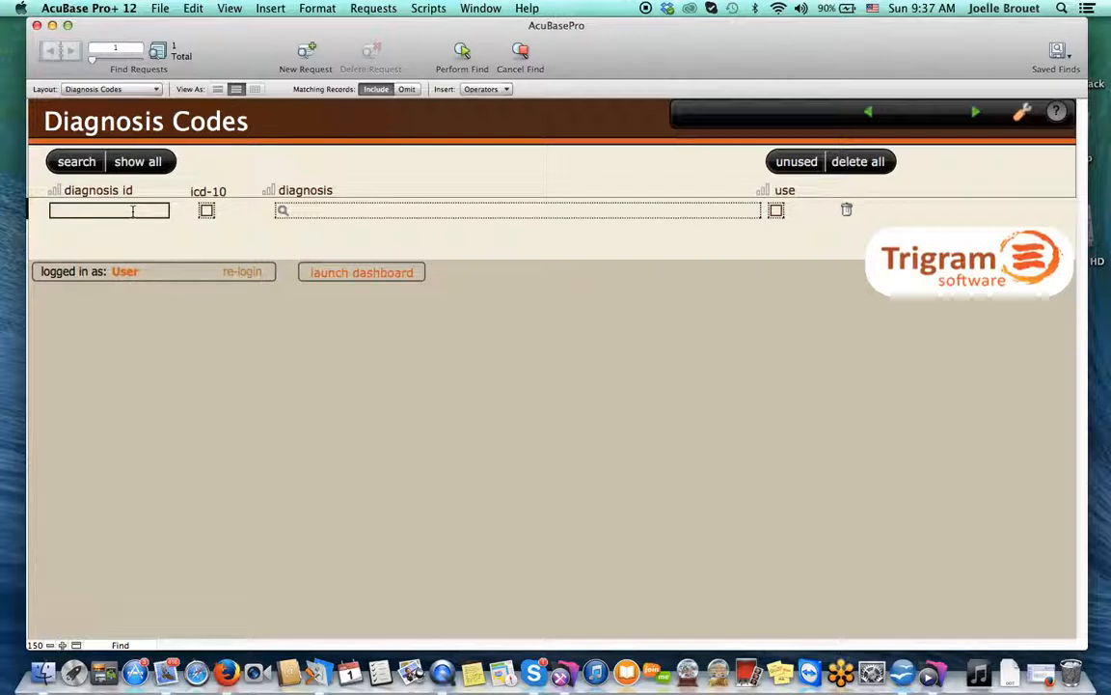
{"action": "type", "text": "724"}
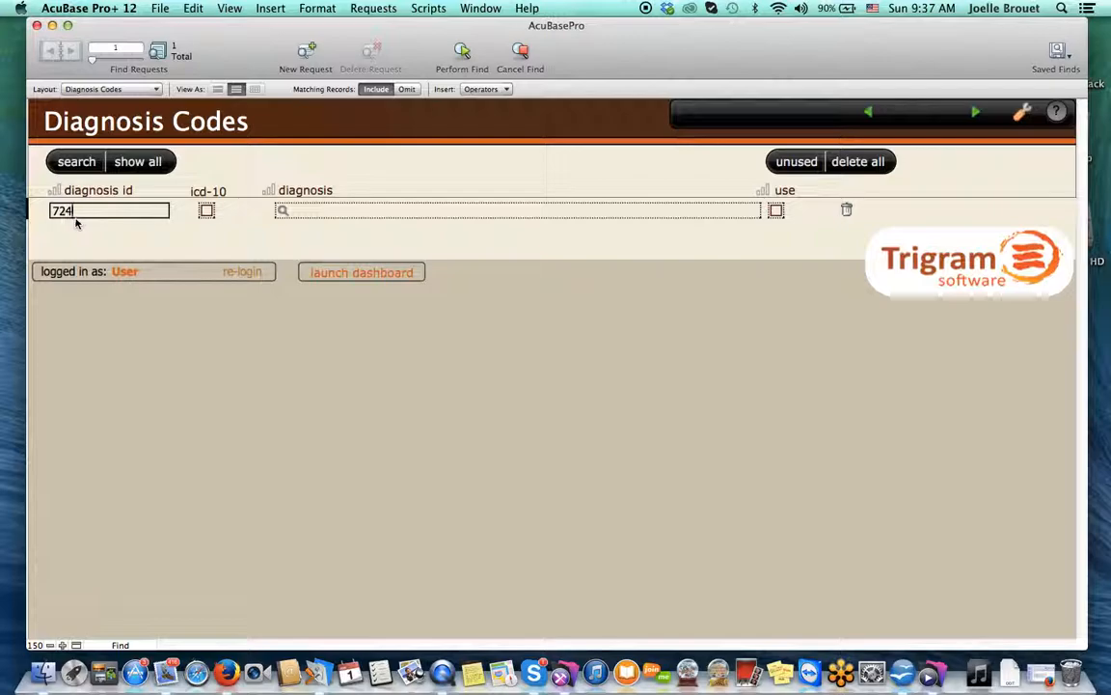
{"action": "left_click", "coordinate": [462, 56]}
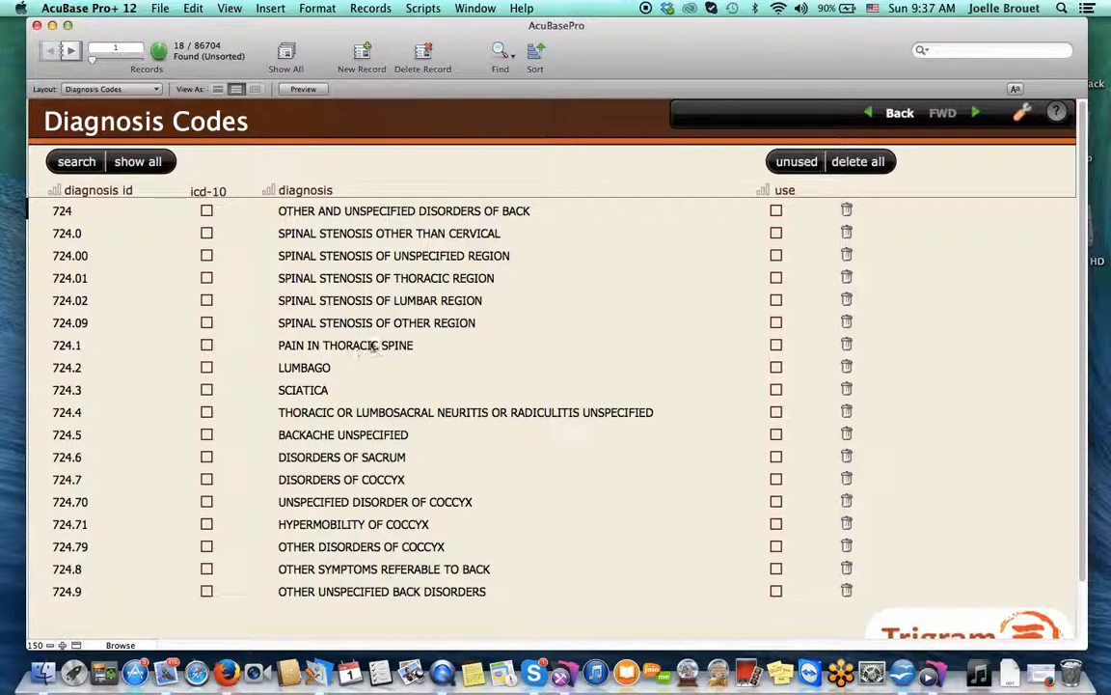
{"action": "left_click", "coordinate": [777, 368]}
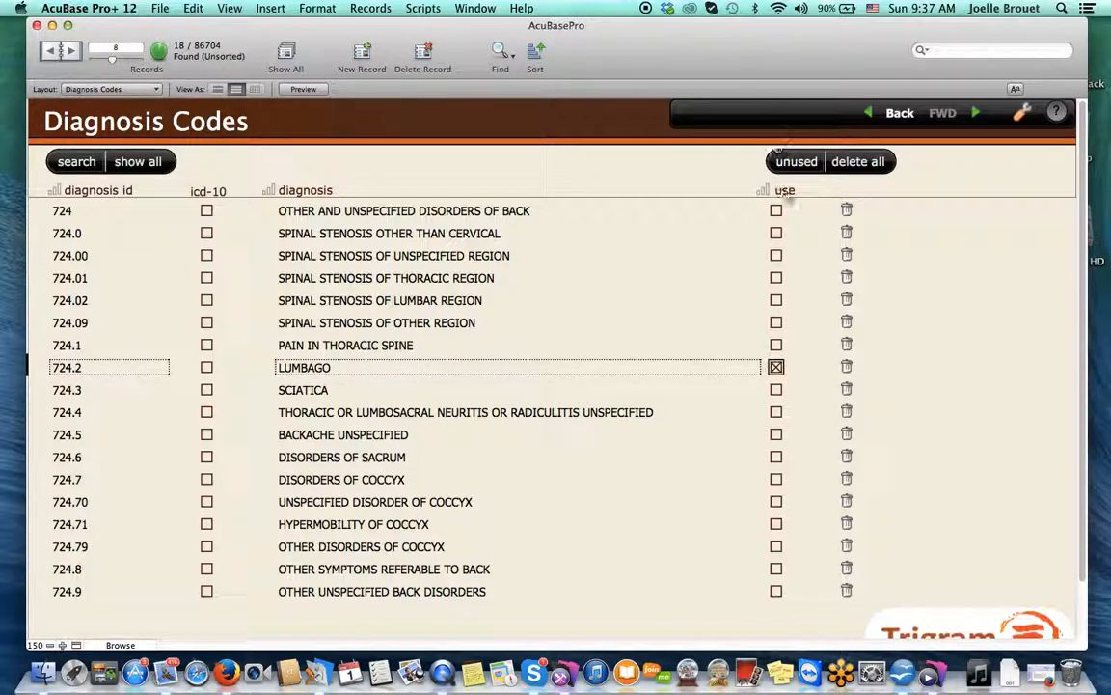
{"action": "left_click", "coordinate": [776, 390]}
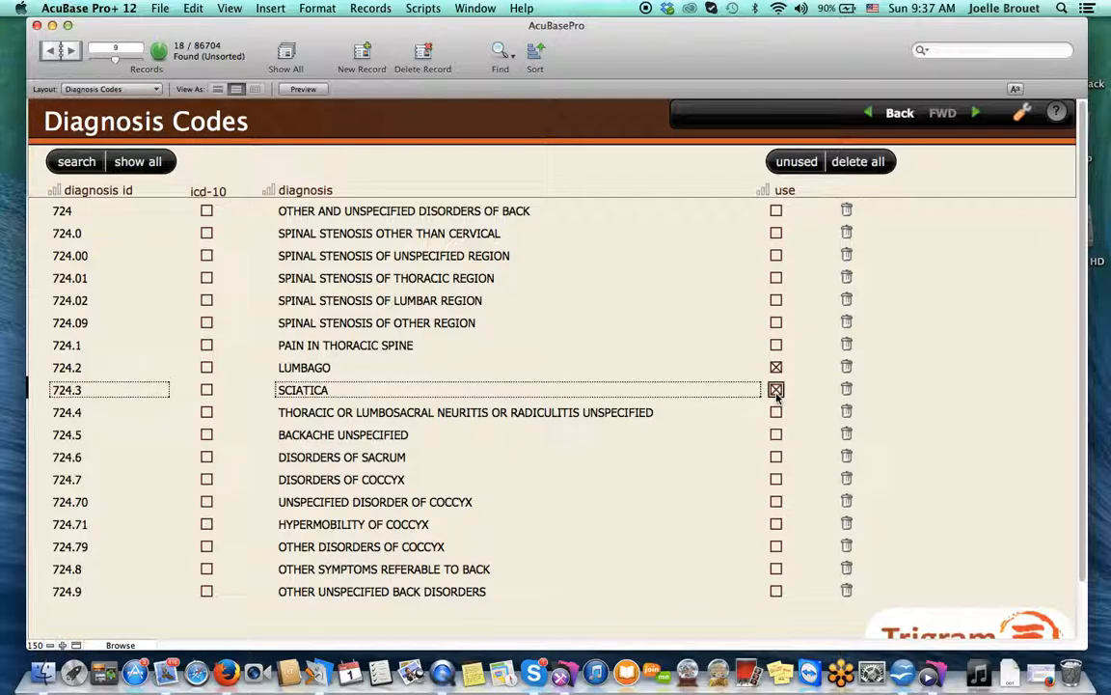
{"action": "left_click", "coordinate": [776, 457]}
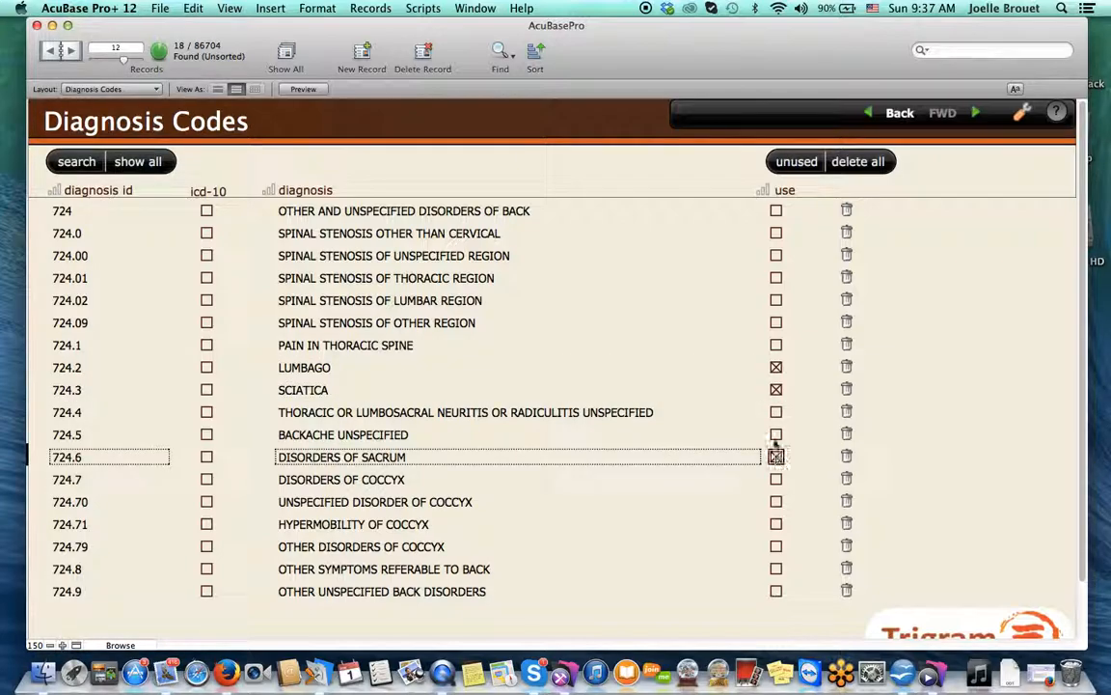
{"action": "left_click", "coordinate": [776, 434]}
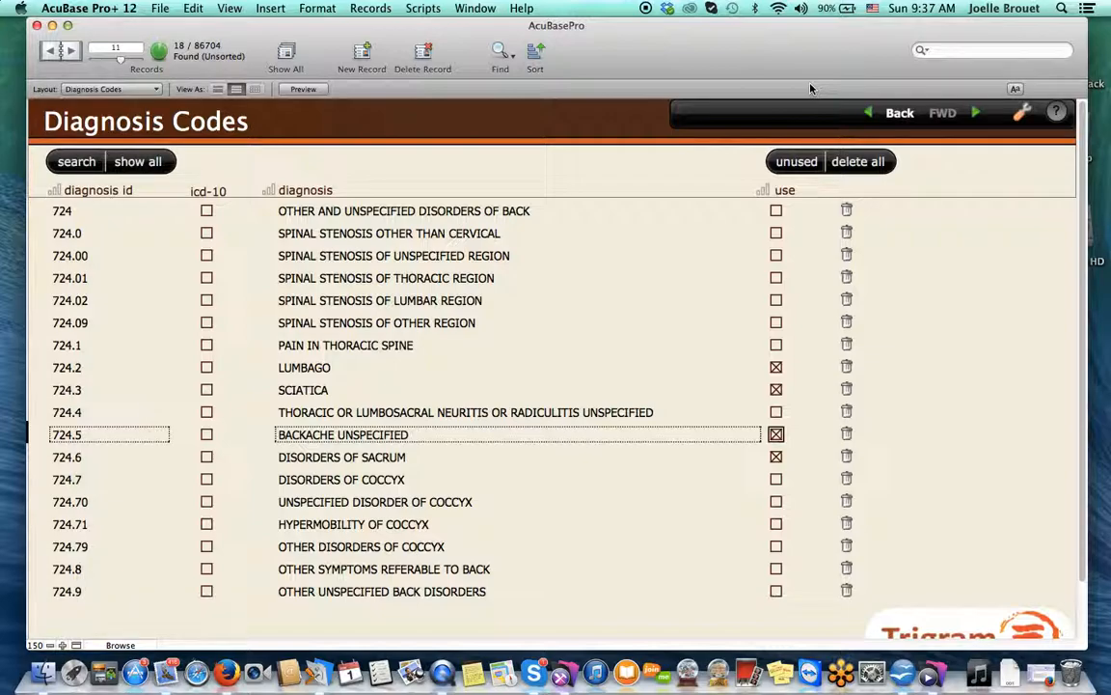
Search diagnosis descriptions for 'pain', mark THROAT PAIN and PAIN IN LIMB as used, then go back
{"action": "left_click", "coordinate": [499, 53]}
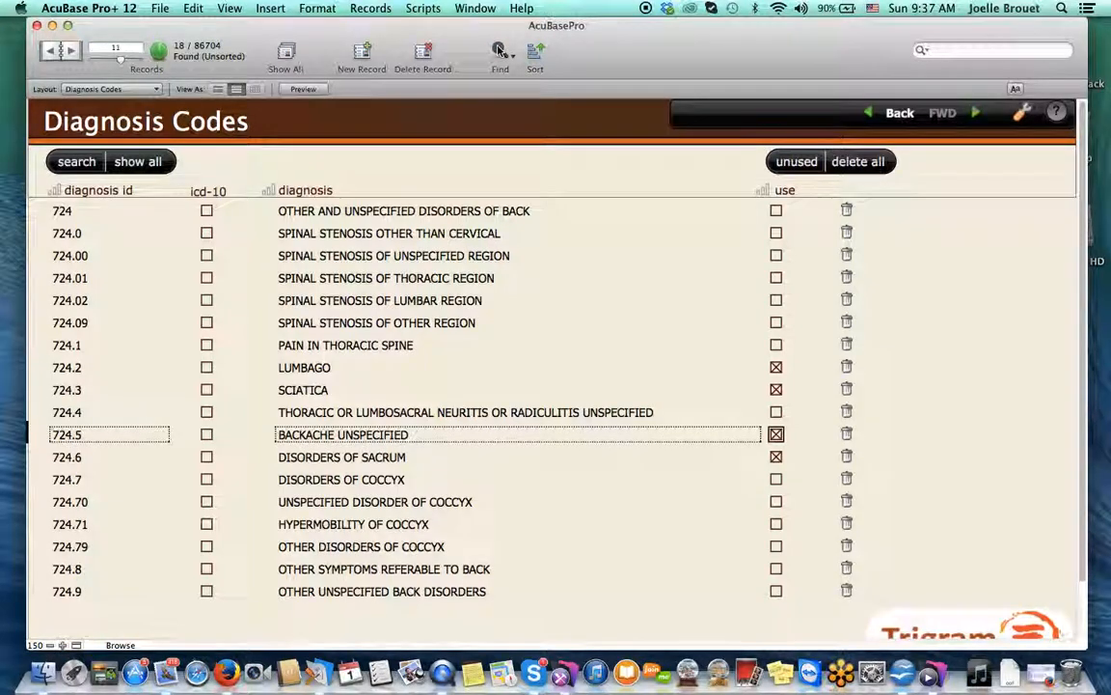
{"action": "left_click", "coordinate": [414, 214]}
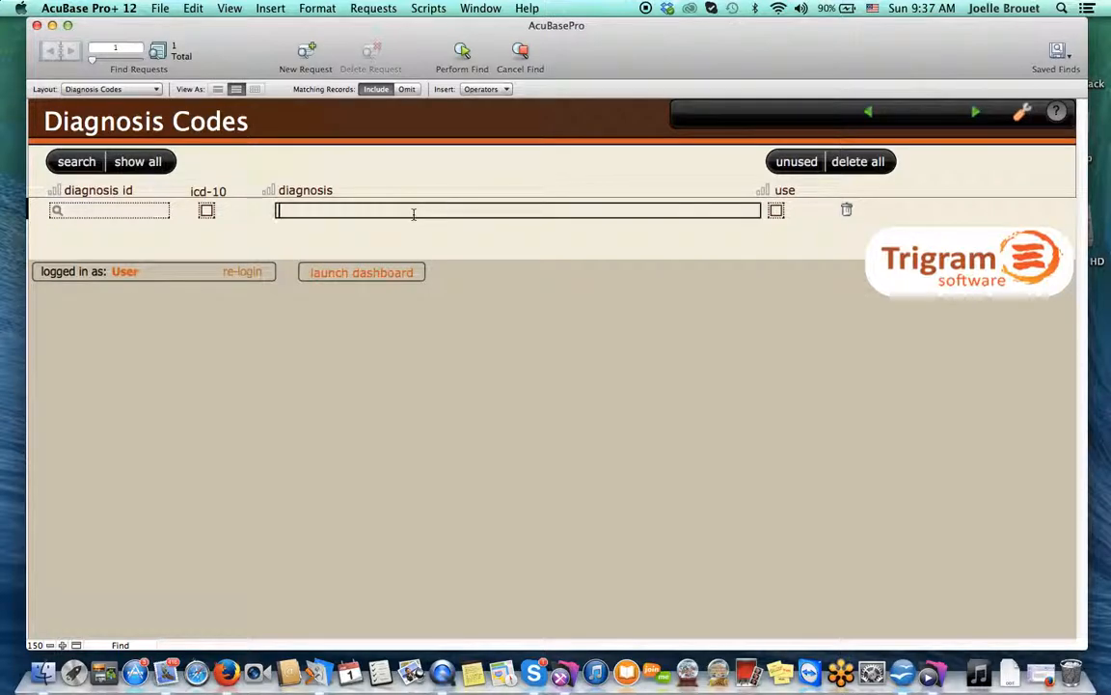
{"action": "type", "text": "pain"}
{"action": "left_click", "coordinate": [461, 54]}
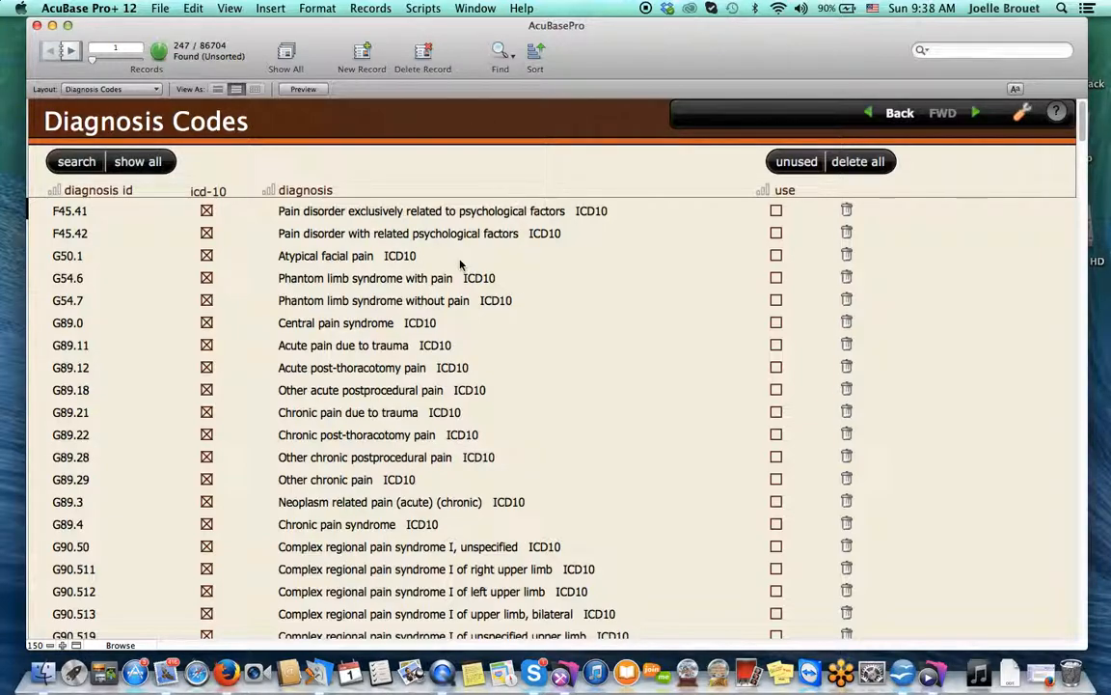
{"action": "scroll", "coordinate": [315, 331], "scroll_direction": "down", "scroll_amount": 15}
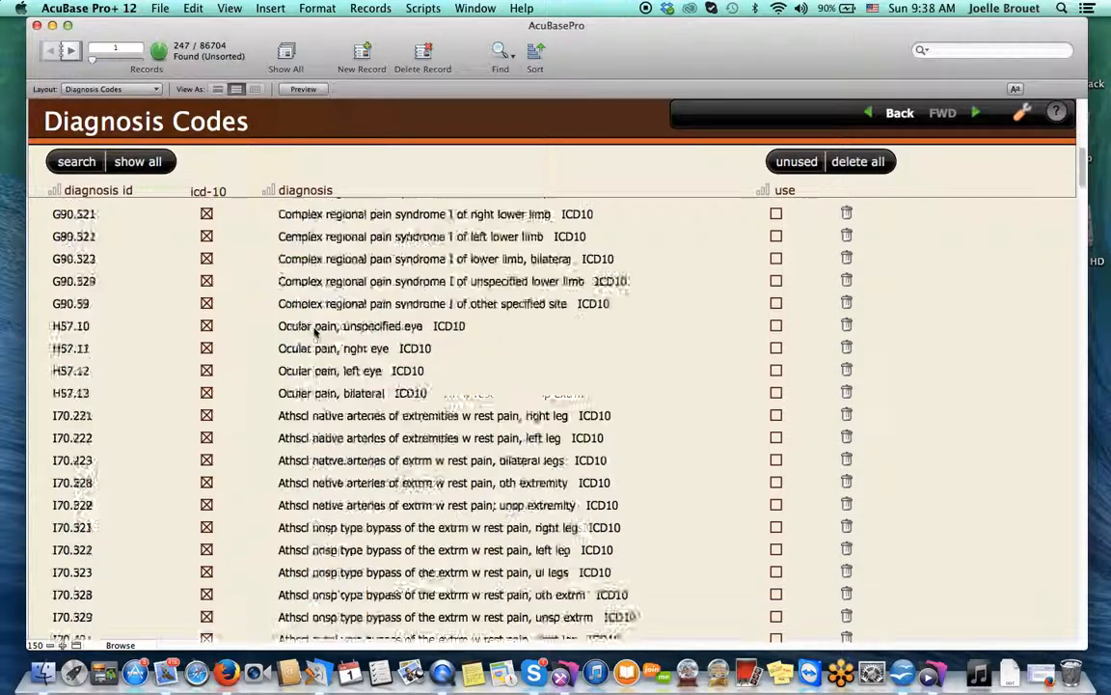
{"action": "scroll", "coordinate": [314, 332], "scroll_direction": "down", "scroll_amount": 20}
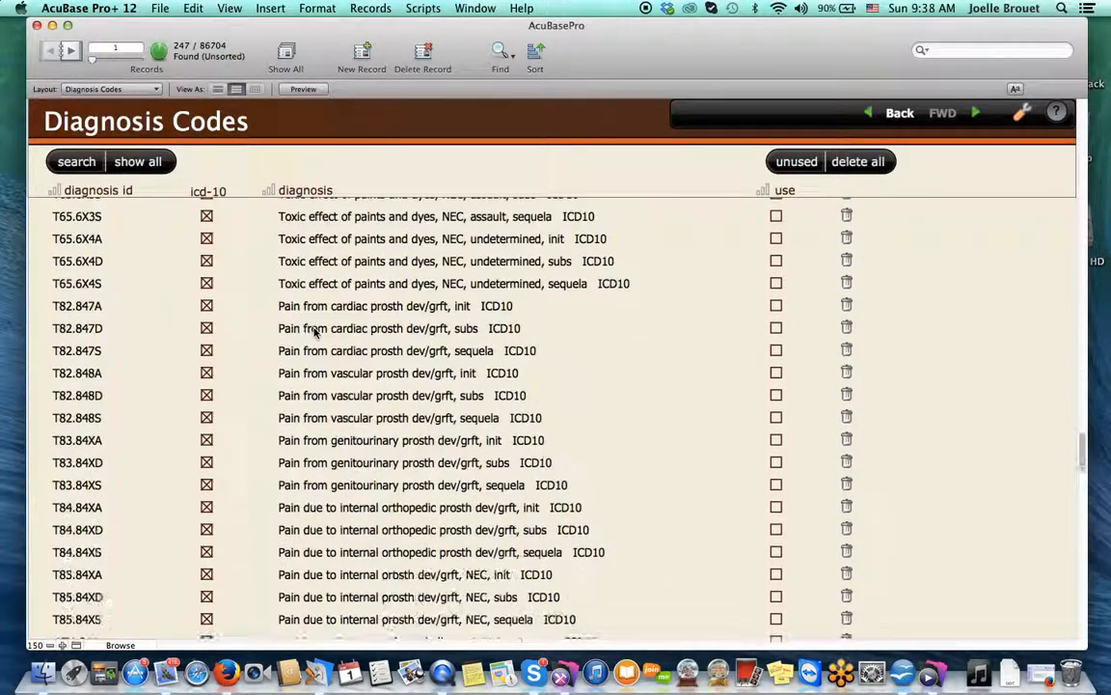
{"action": "scroll", "coordinate": [314, 332], "scroll_direction": "up", "scroll_amount": 10}
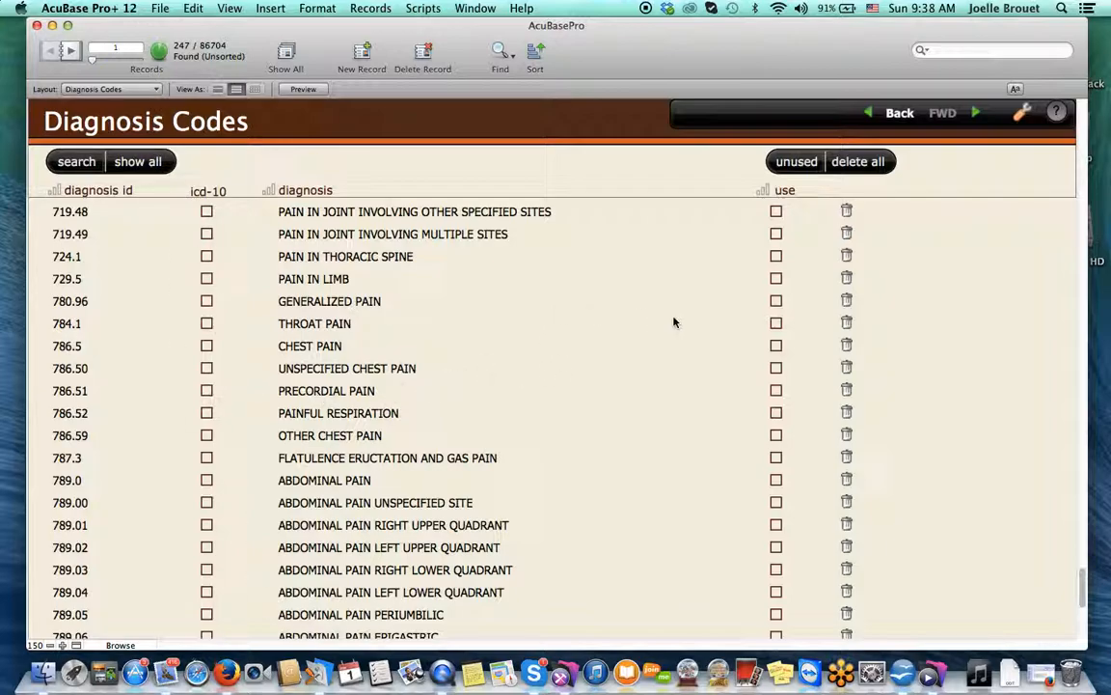
{"action": "left_click", "coordinate": [777, 324]}
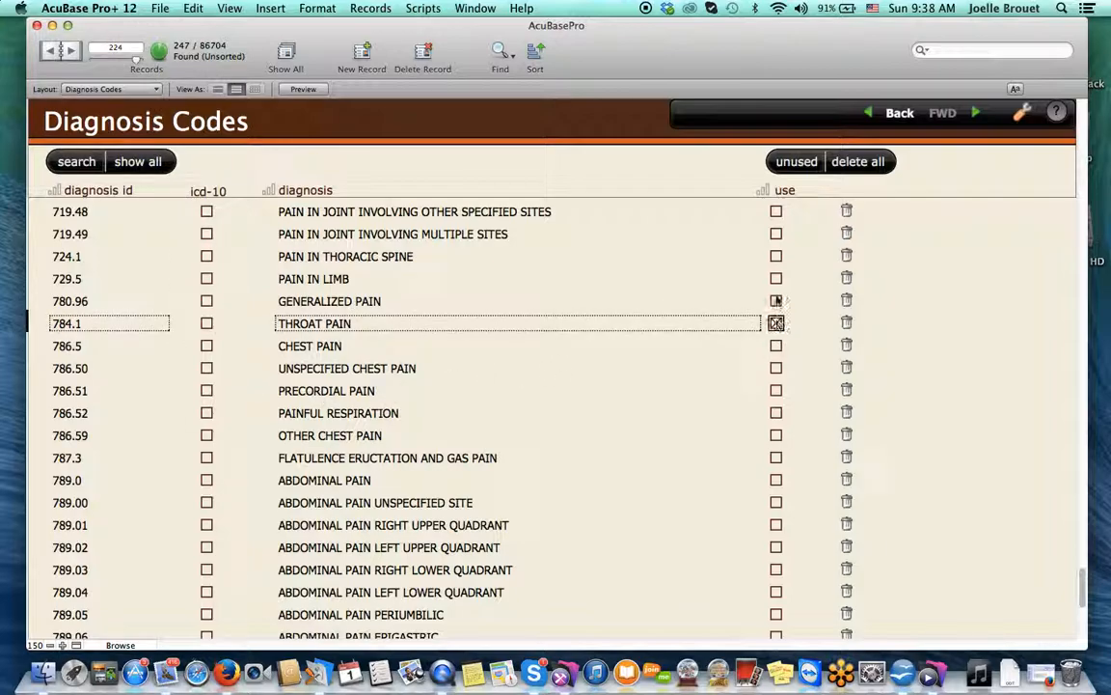
{"action": "left_click", "coordinate": [777, 279]}
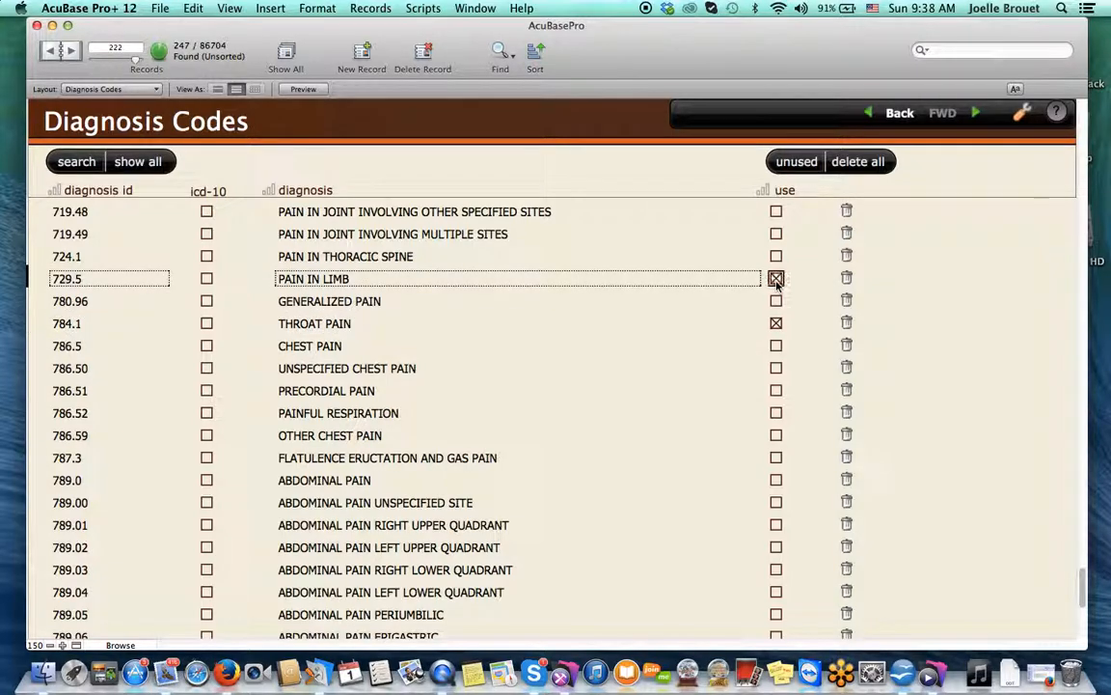
{"action": "left_click", "coordinate": [900, 113]}
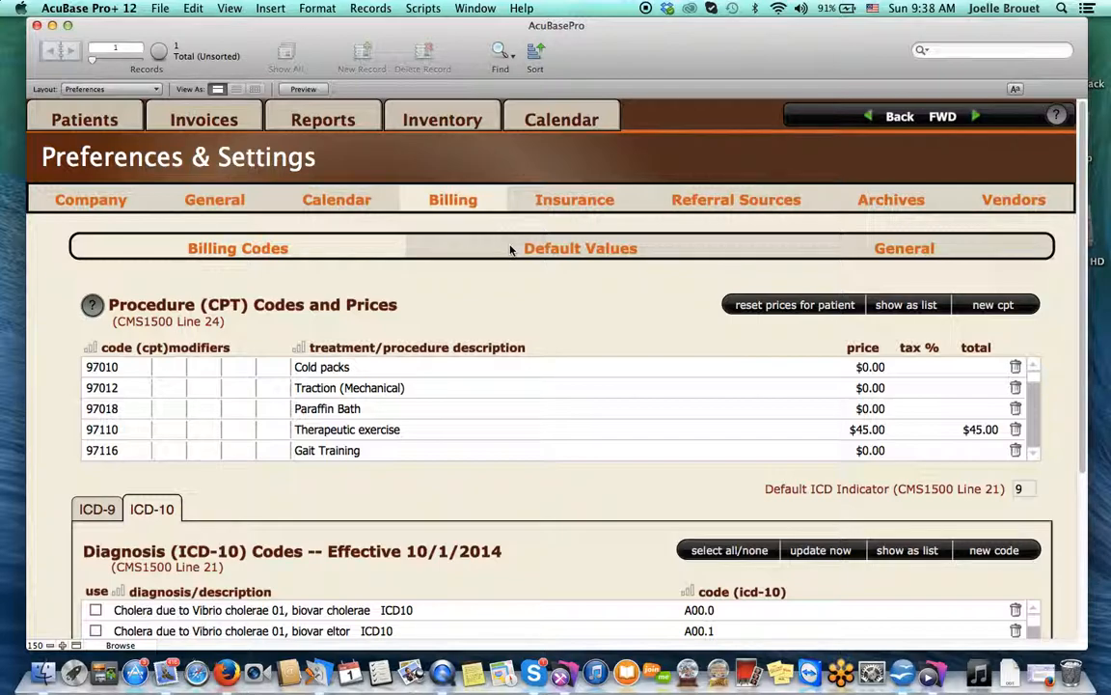
Show the billing Default Values page
{"action": "left_click", "coordinate": [511, 249]}
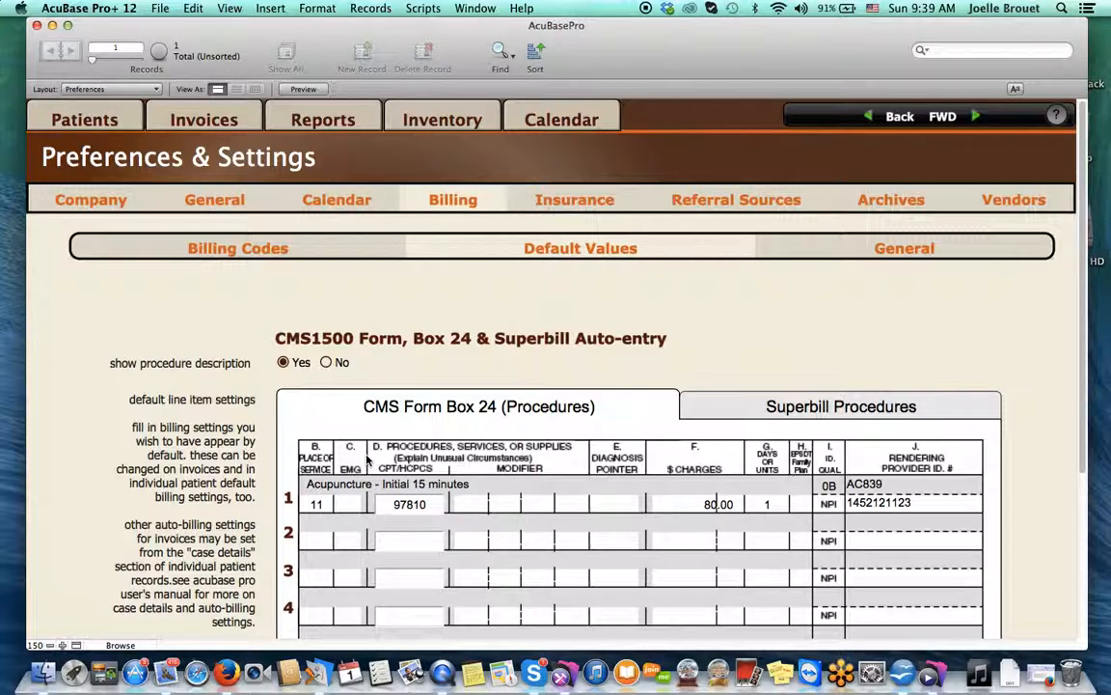
{"action": "left_click", "coordinate": [851, 248]}
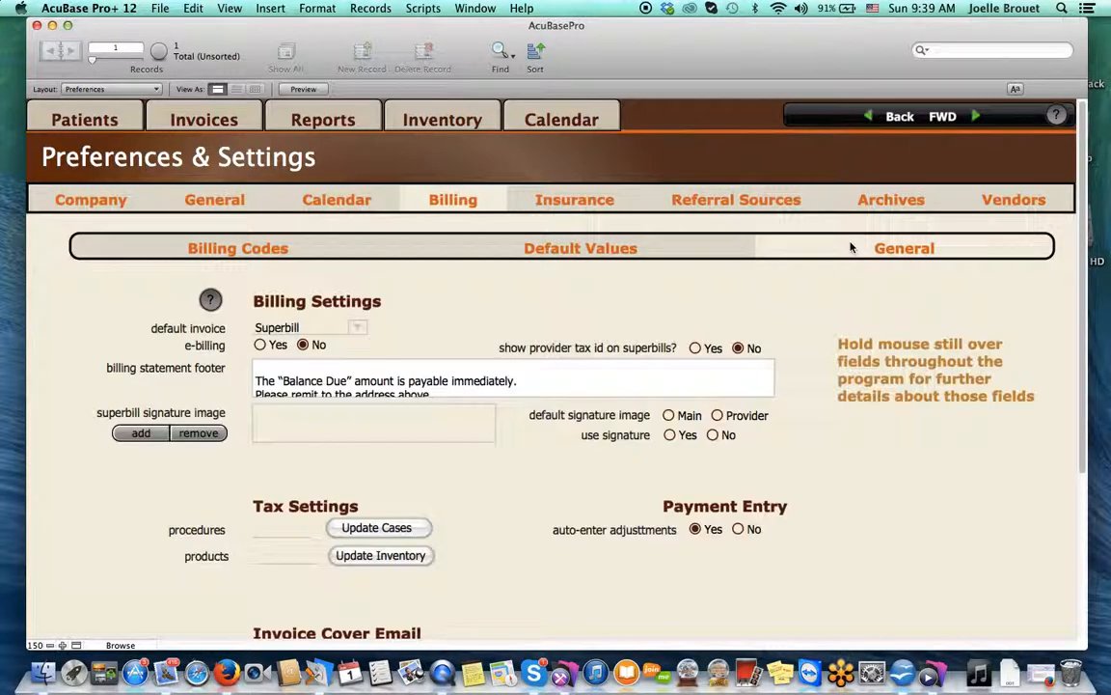
{"action": "left_click", "coordinate": [573, 251]}
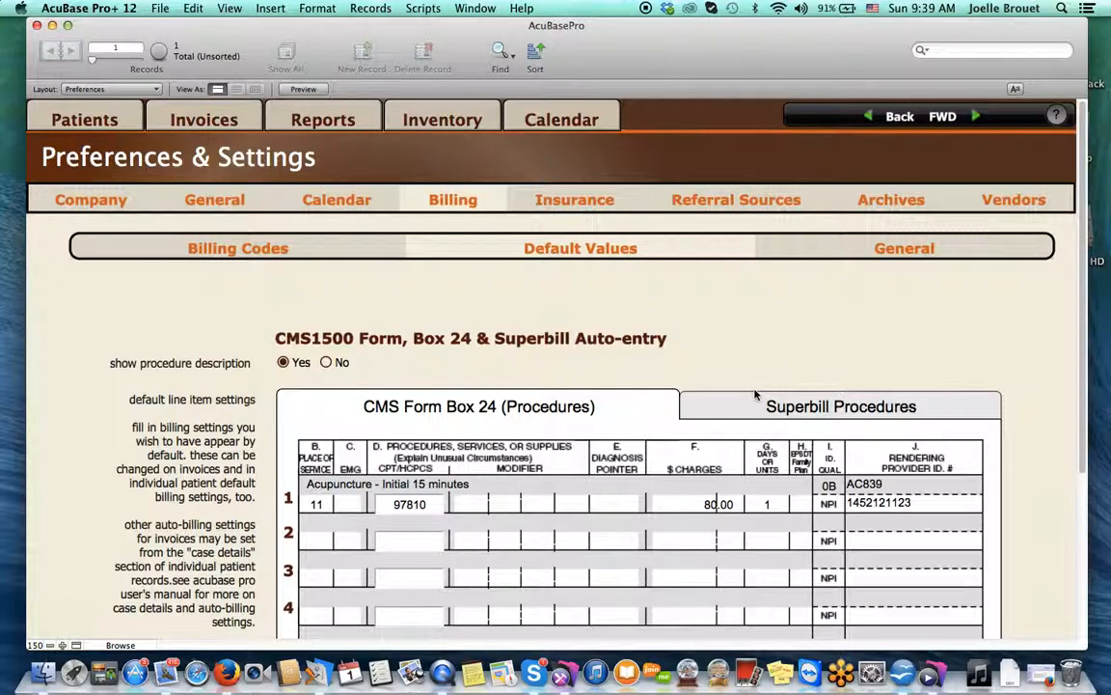
{"action": "left_click", "coordinate": [758, 411]}
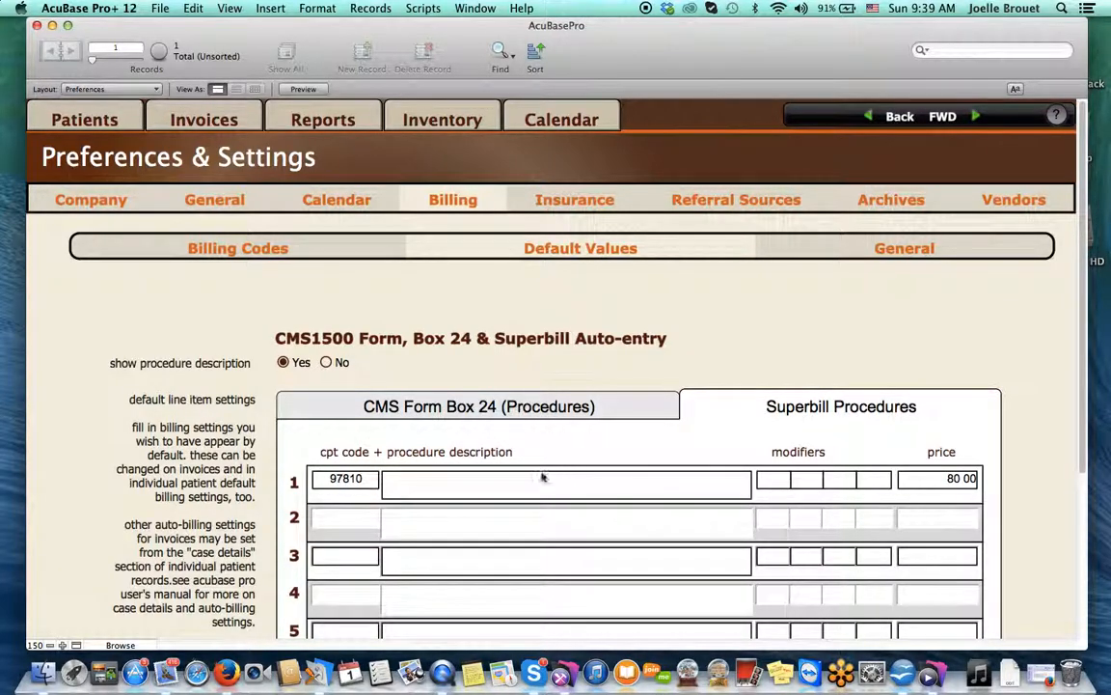
{"action": "left_click", "coordinate": [381, 411]}
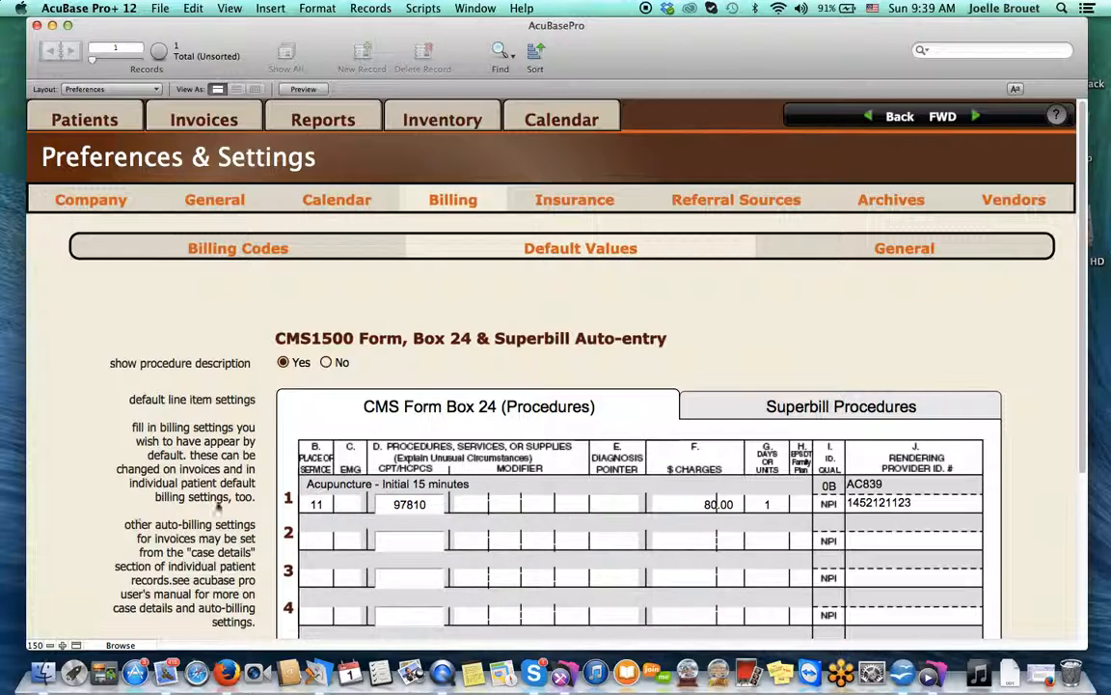
{"action": "left_click", "coordinate": [321, 511]}
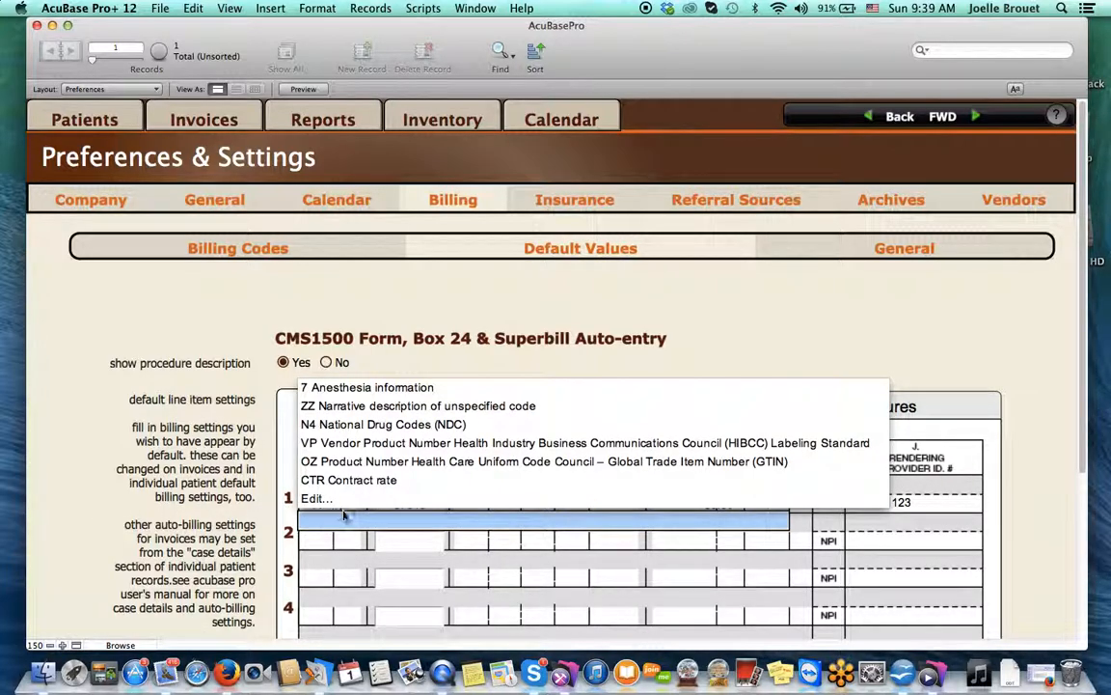
{"action": "left_click", "coordinate": [282, 442]}
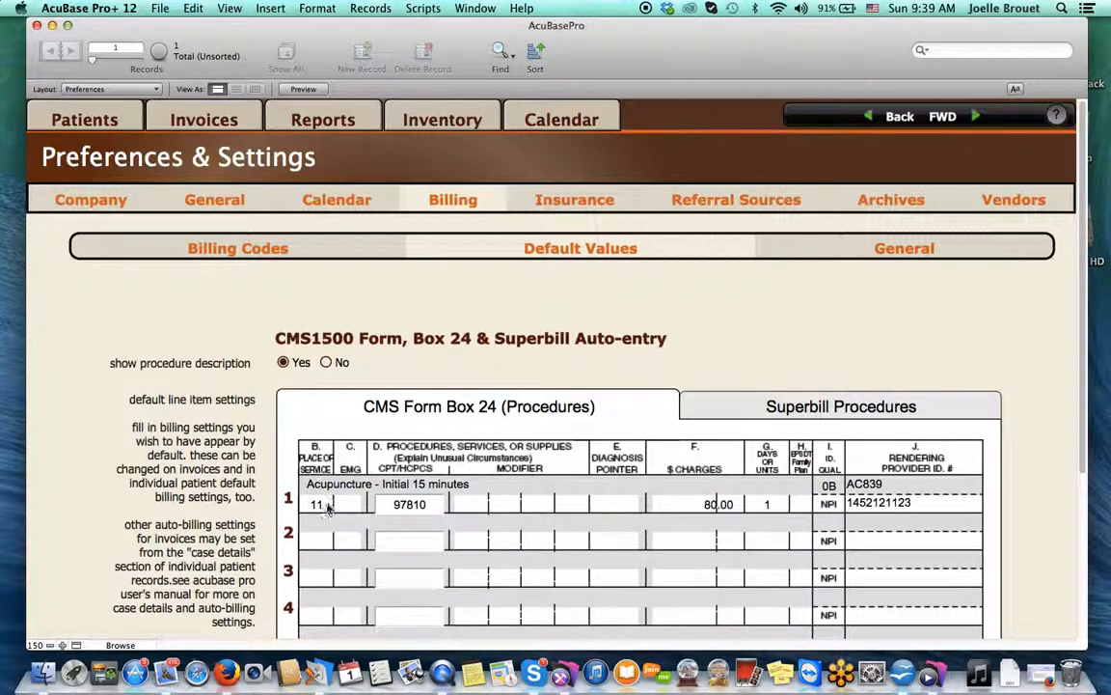
{"action": "left_click", "coordinate": [317, 503]}
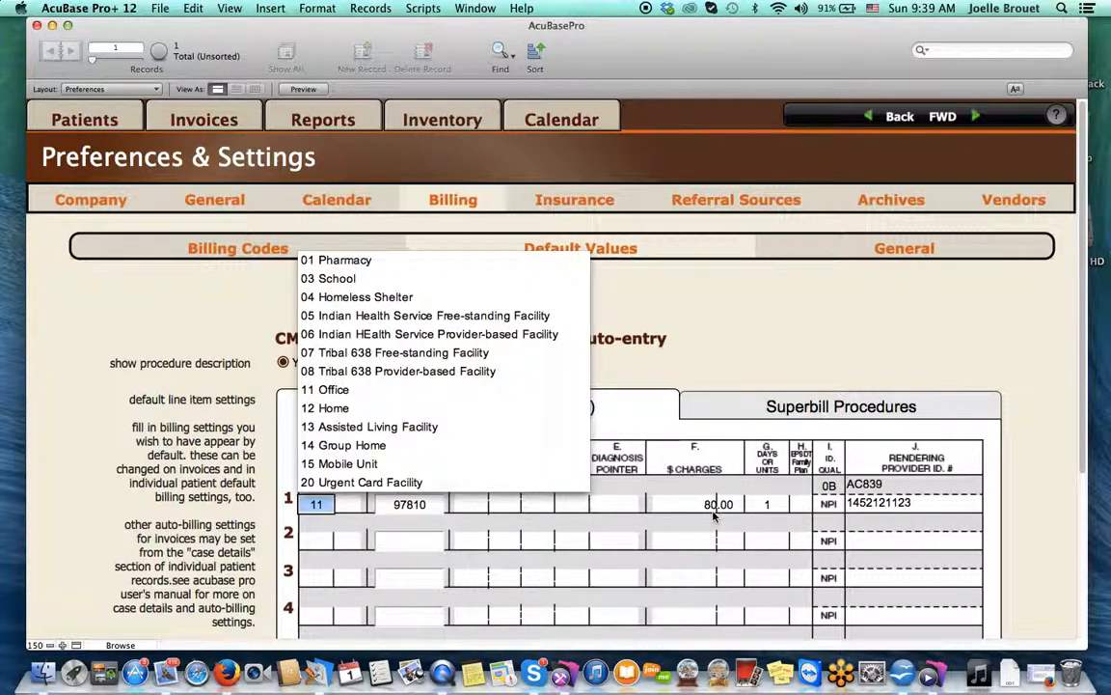
{"action": "left_click", "coordinate": [267, 444]}
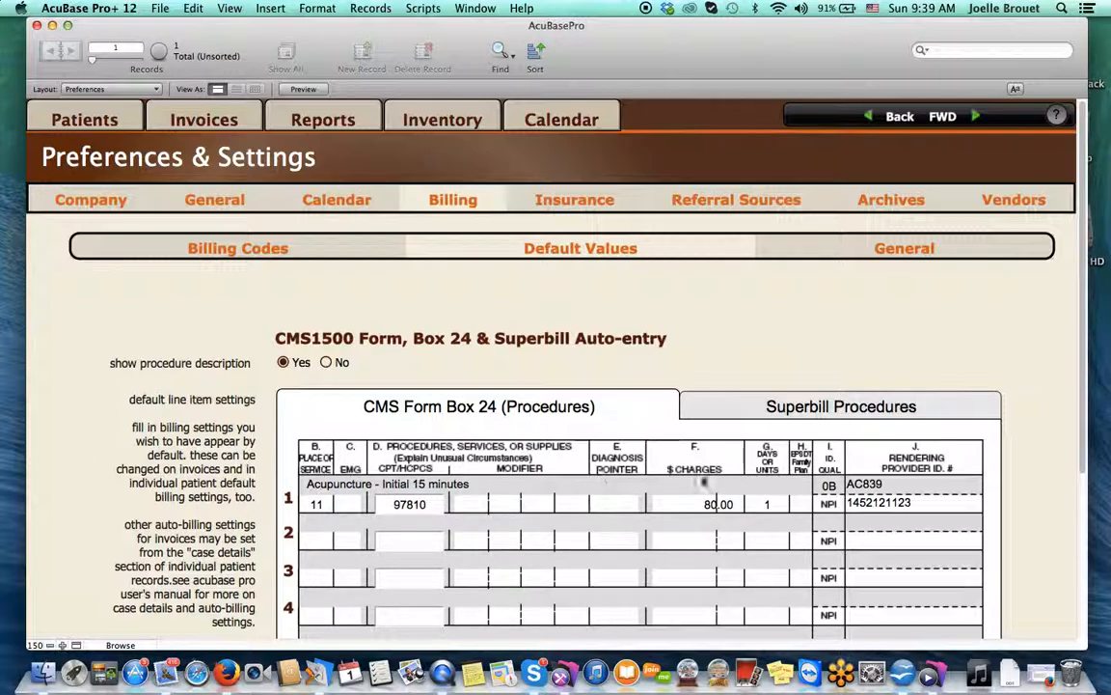
{"action": "left_click", "coordinate": [768, 504]}
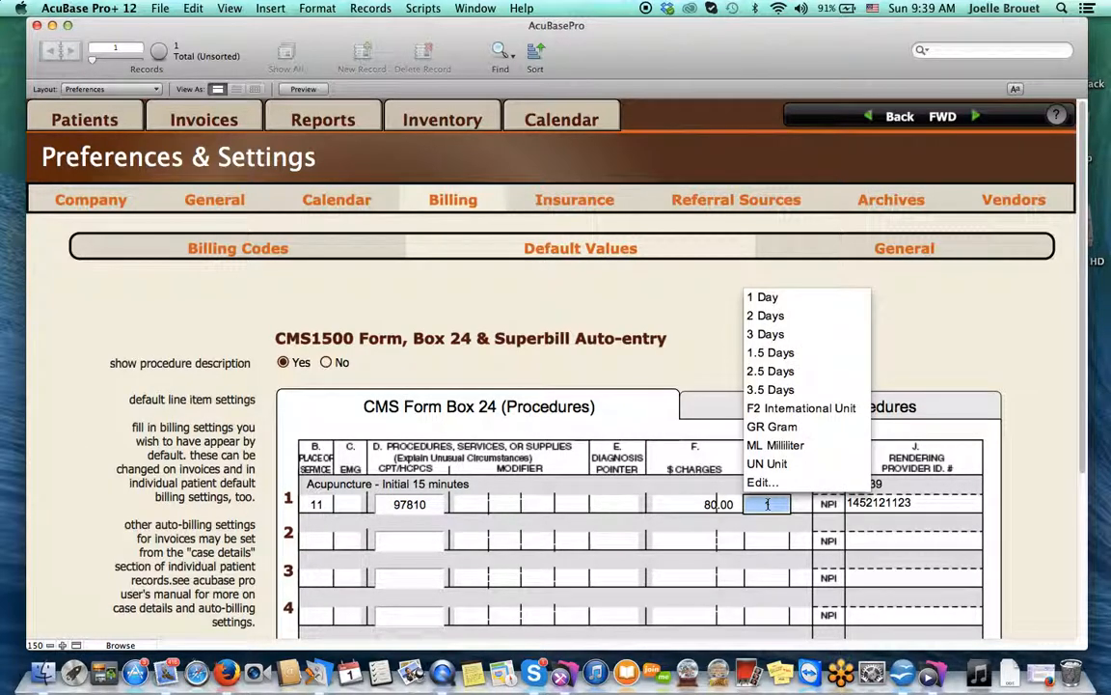
{"action": "left_click", "coordinate": [673, 283]}
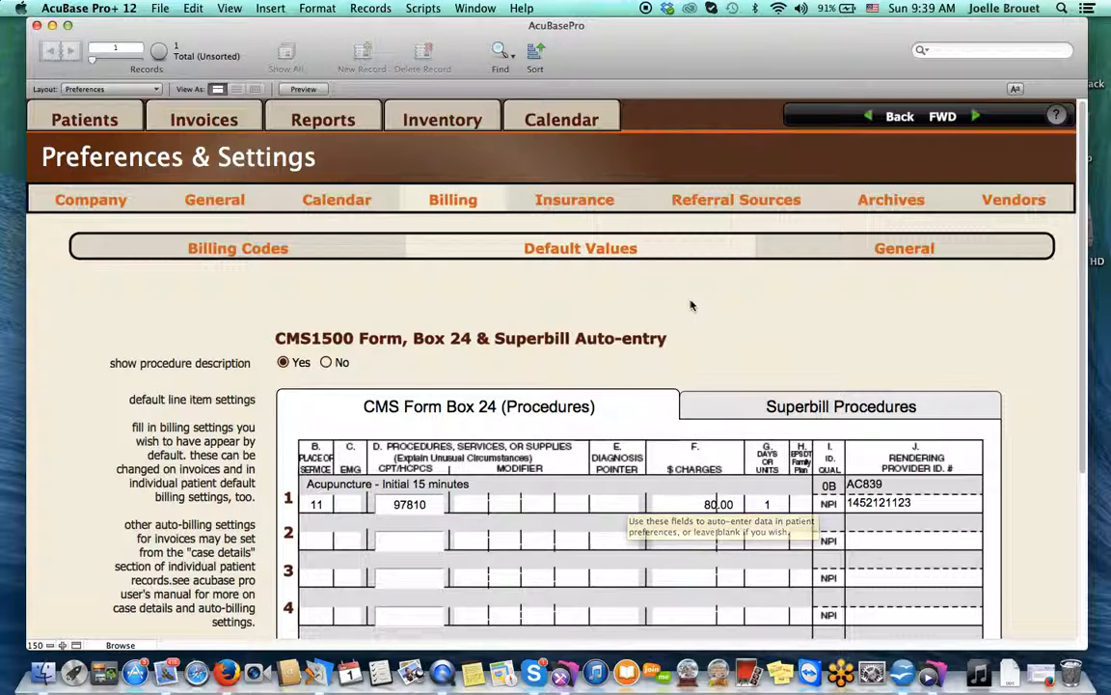
Show the General billing settings and put the cursor in the billing statement footer
{"action": "left_click", "coordinate": [840, 252]}
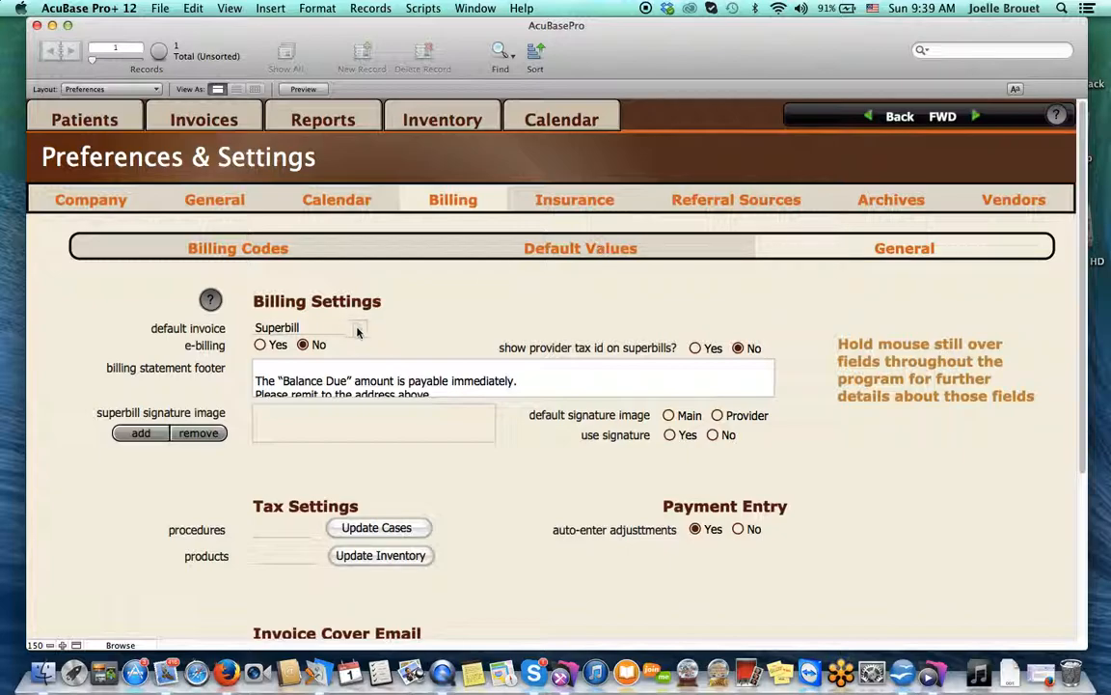
{"action": "mouse_move", "coordinate": [355, 331]}
{"action": "mouse_move", "coordinate": [310, 347]}
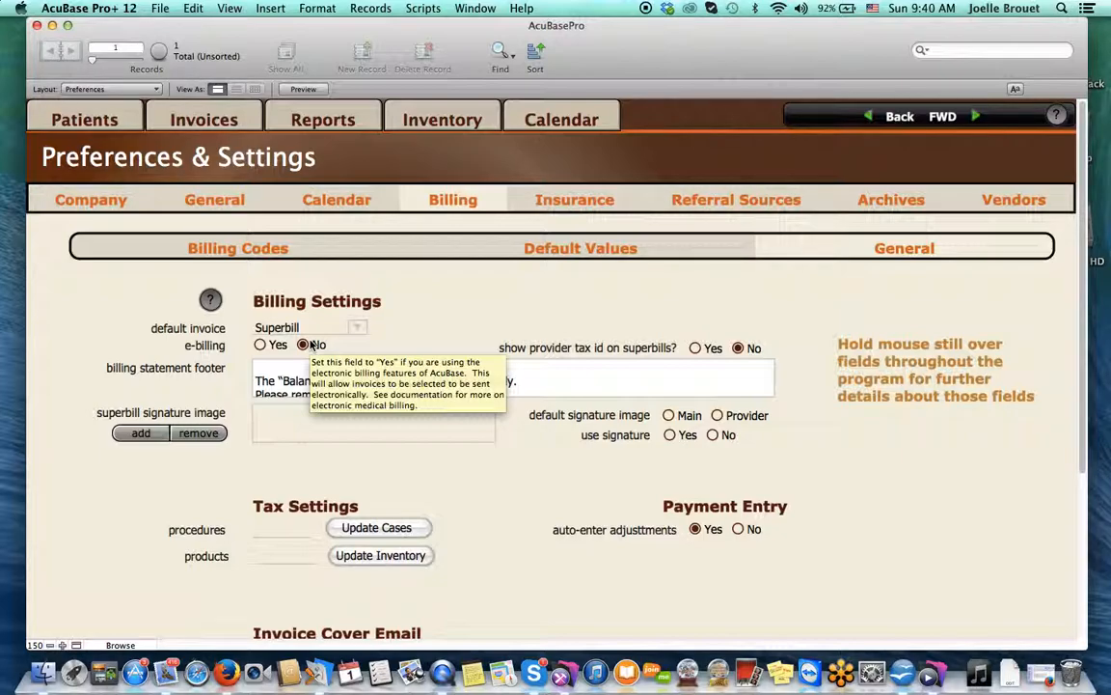
{"action": "mouse_move", "coordinate": [610, 398]}
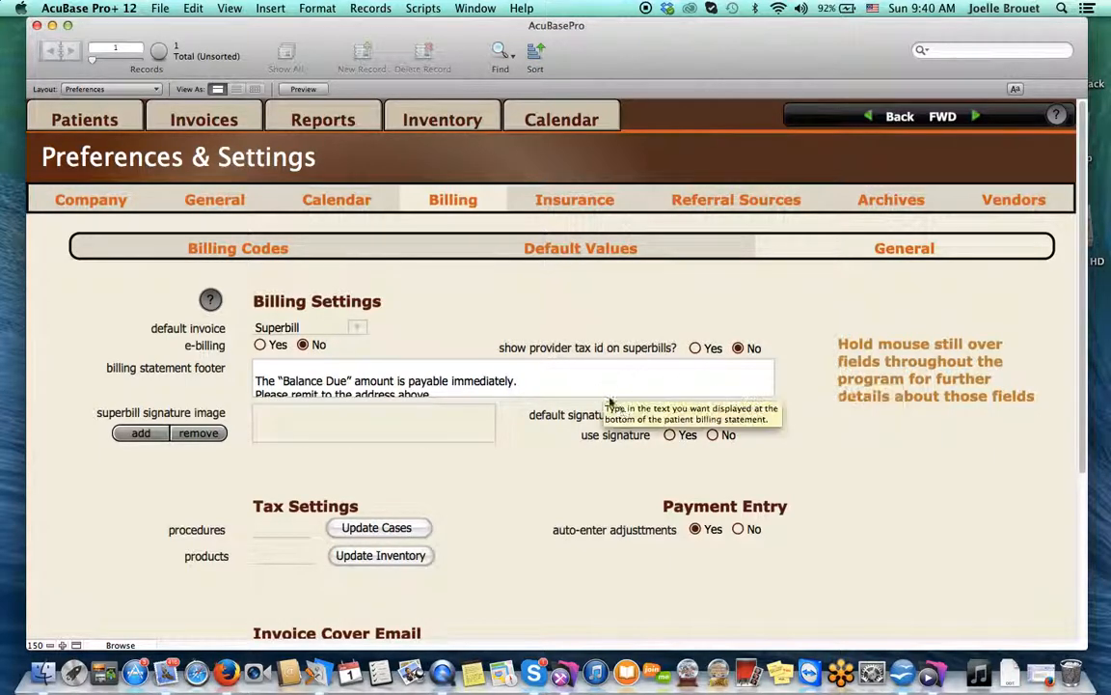
{"action": "left_click", "coordinate": [256, 382]}
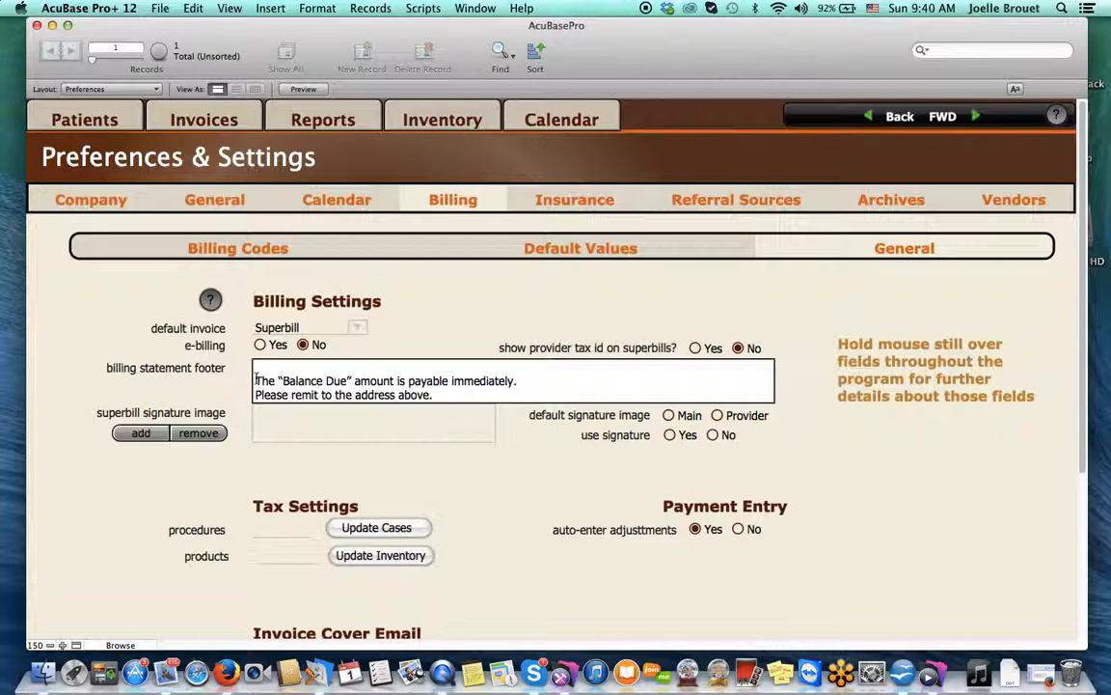
Delete the footer's blank first line and set the default signature image to Provider
{"action": "key", "text": "BackSpace"}
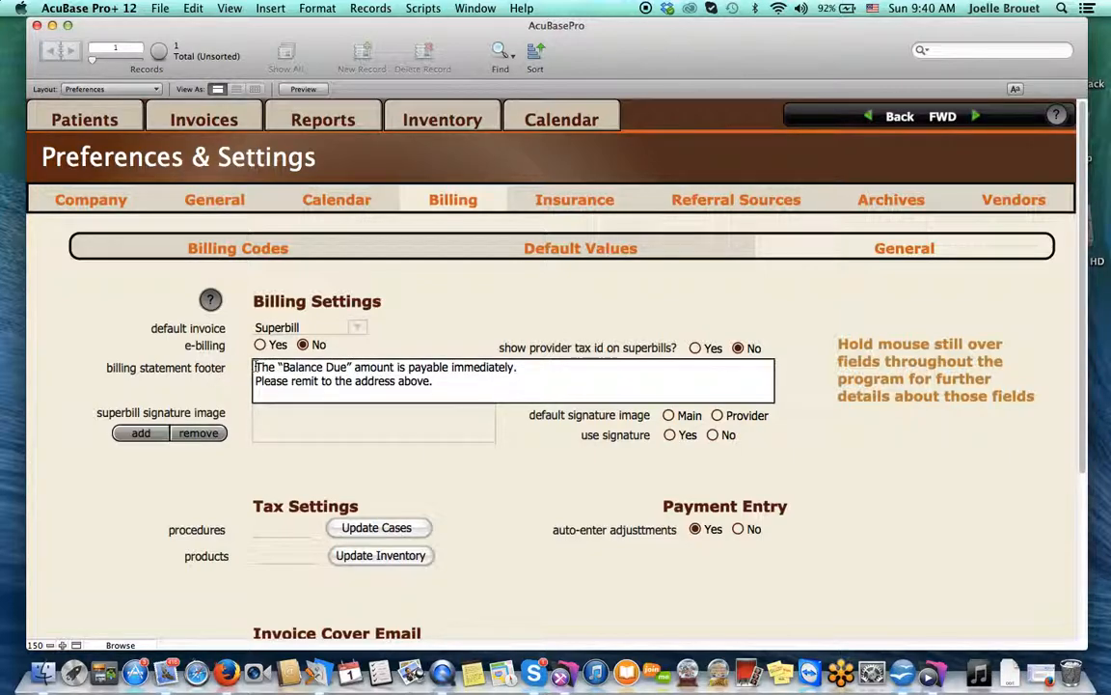
{"action": "left_click", "coordinate": [490, 500]}
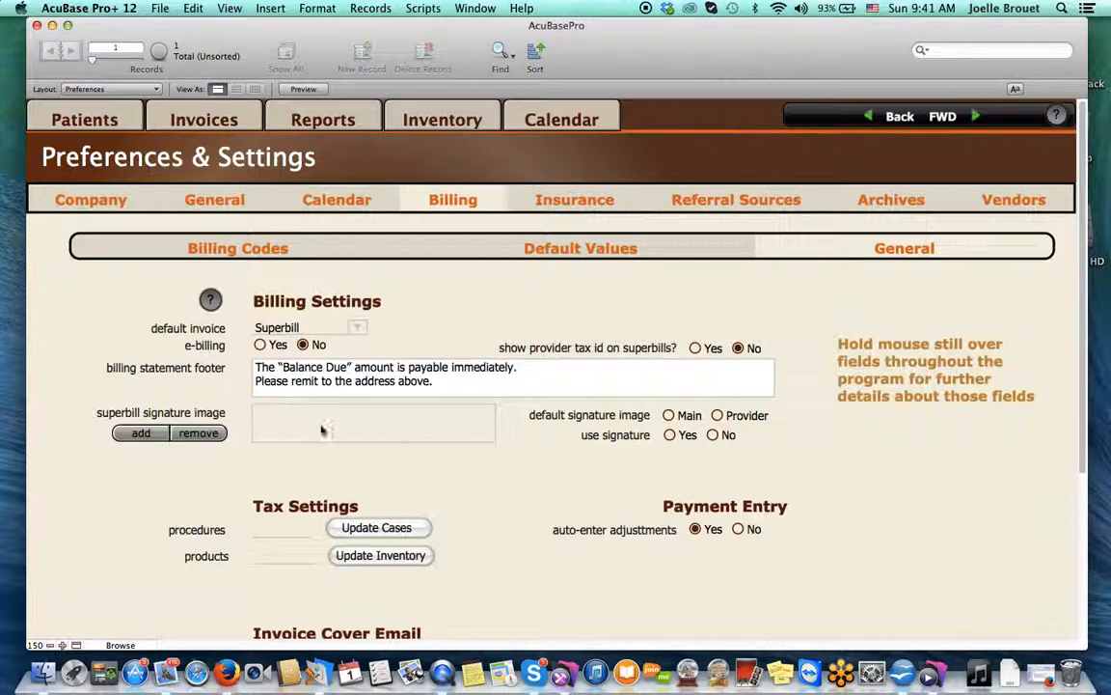
{"action": "mouse_move", "coordinate": [315, 432]}
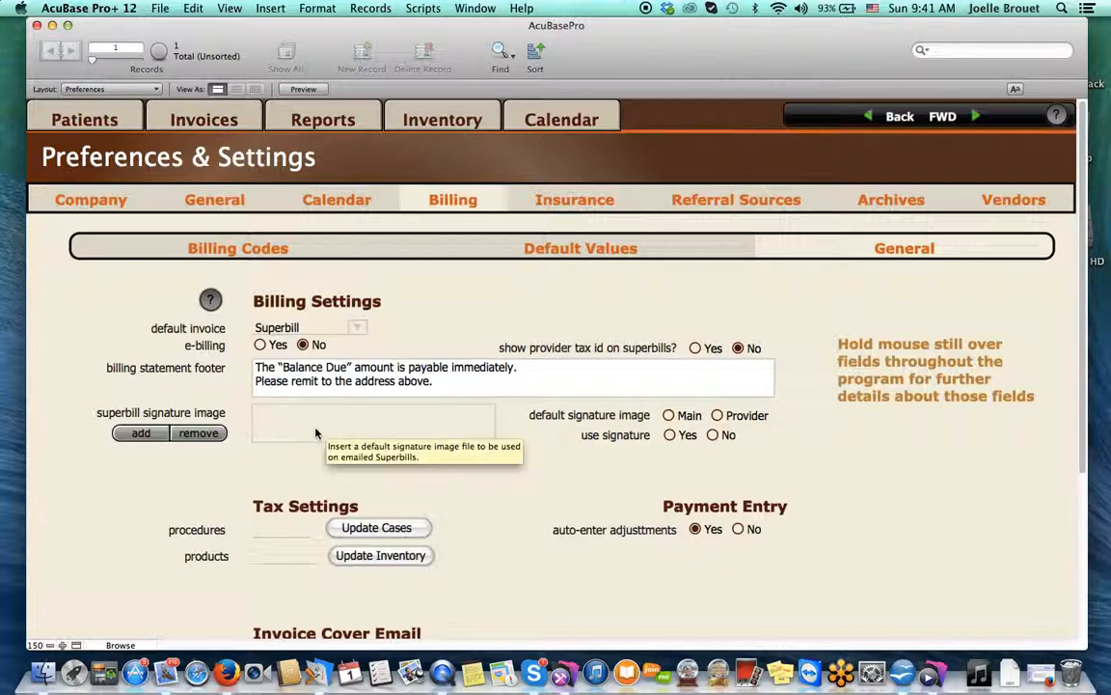
{"action": "mouse_move", "coordinate": [687, 439]}
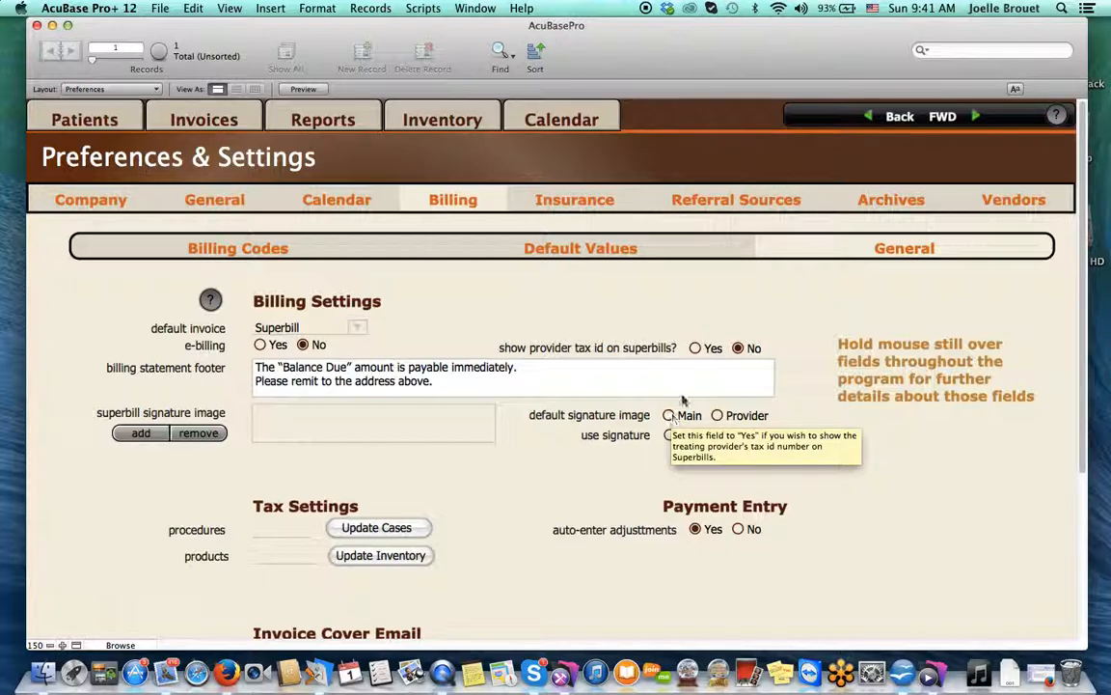
{"action": "left_click", "coordinate": [669, 416]}
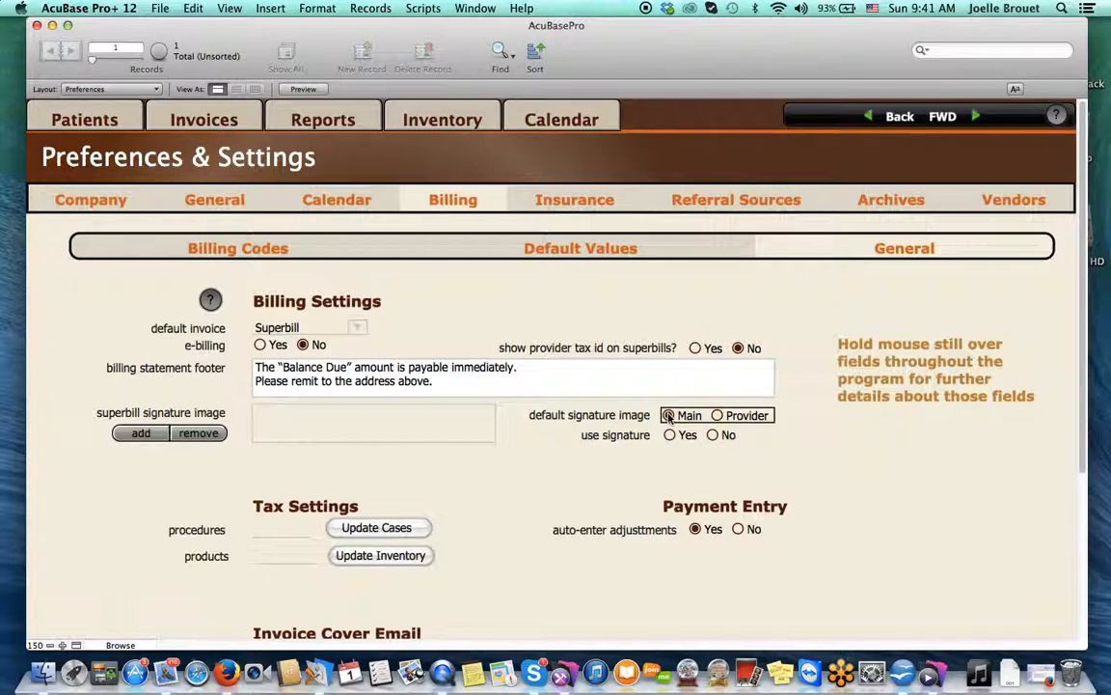
{"action": "left_click", "coordinate": [718, 416]}
Open the provider's record from Company settings, scroll through it, then switch to Billing
{"action": "left_click", "coordinate": [129, 201]}
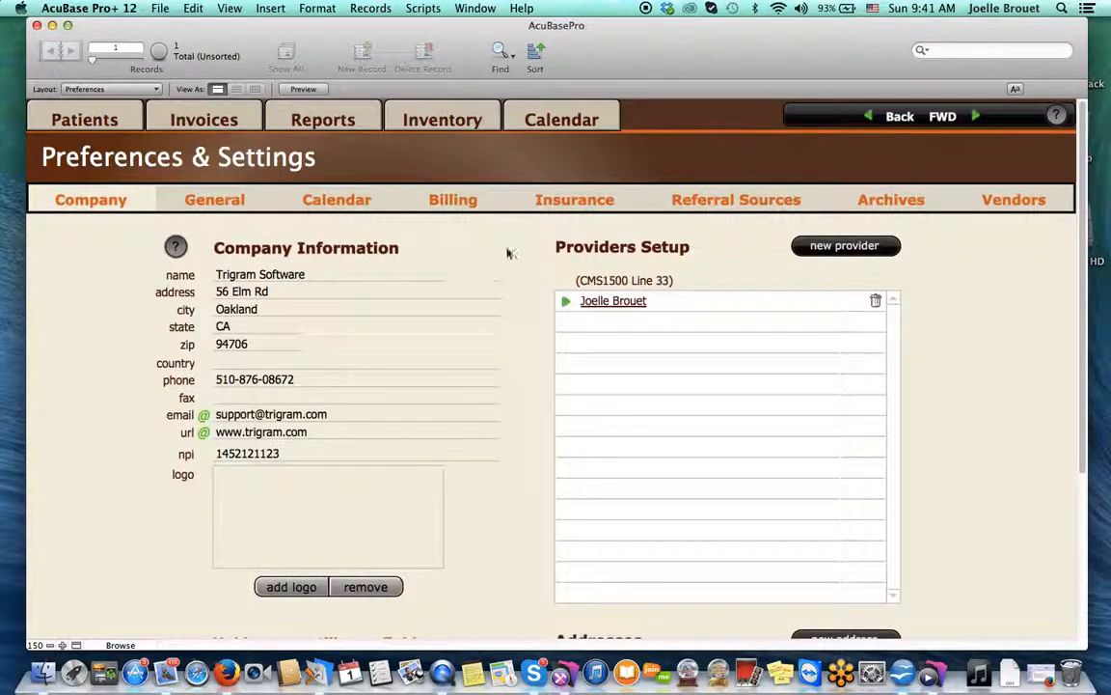
{"action": "left_click", "coordinate": [628, 301]}
{"action": "scroll", "coordinate": [407, 503], "scroll_direction": "down", "scroll_amount": 3}
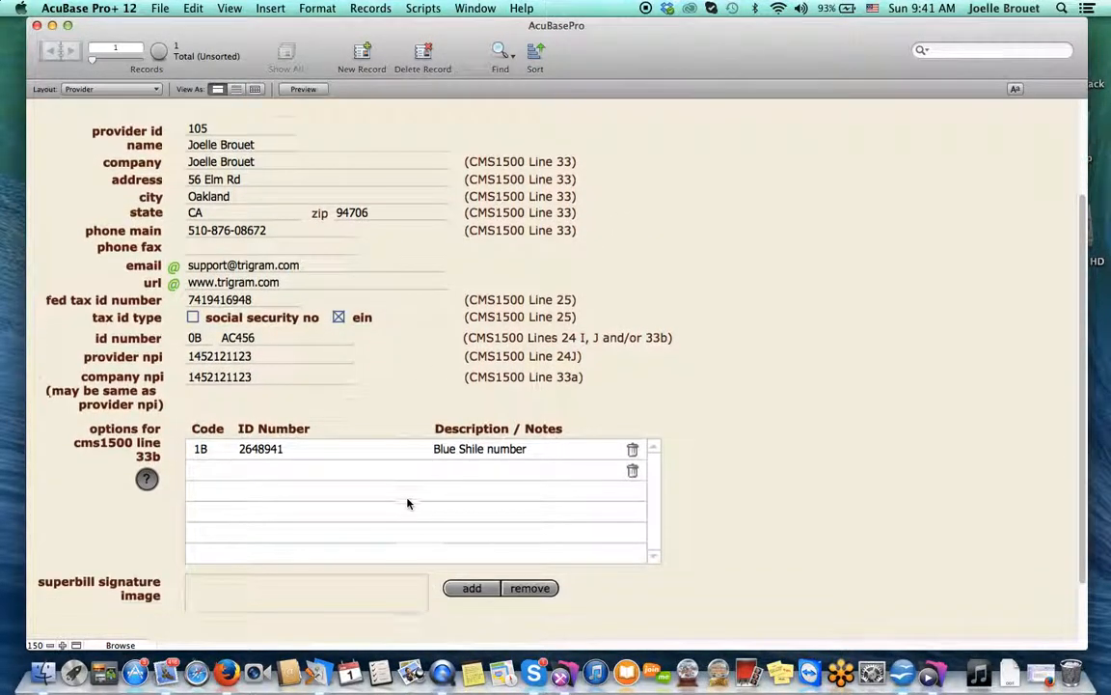
{"action": "scroll", "coordinate": [407, 503], "scroll_direction": "down", "scroll_amount": 1}
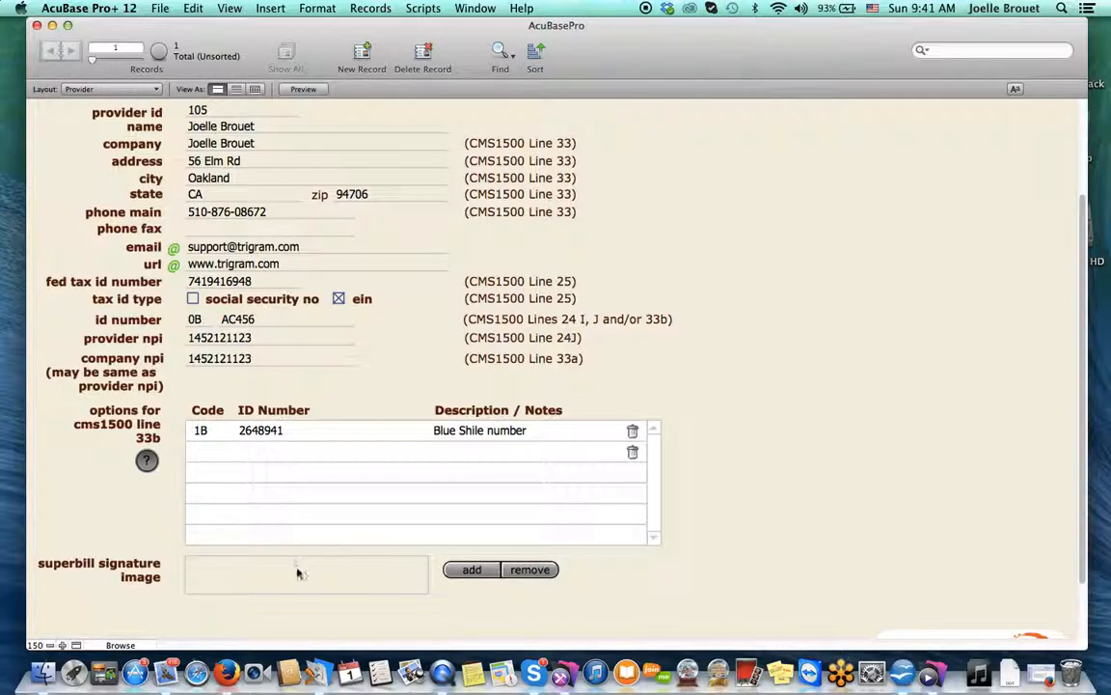
{"action": "scroll", "coordinate": [360, 451], "scroll_direction": "up", "scroll_amount": 3}
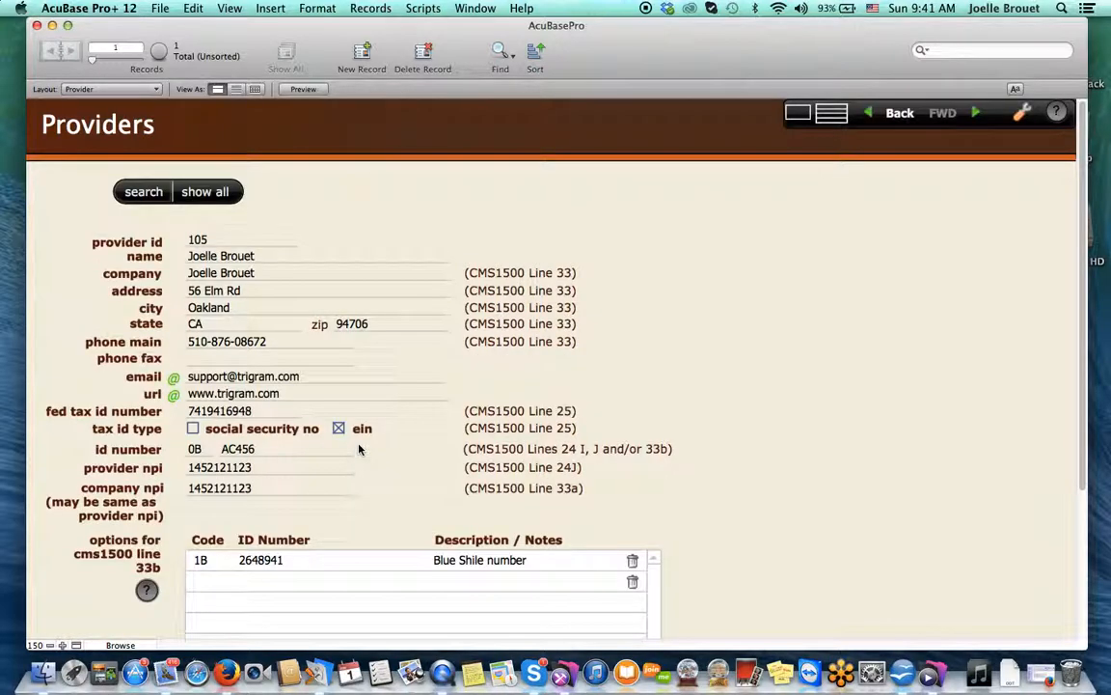
{"action": "left_click", "coordinate": [896, 113]}
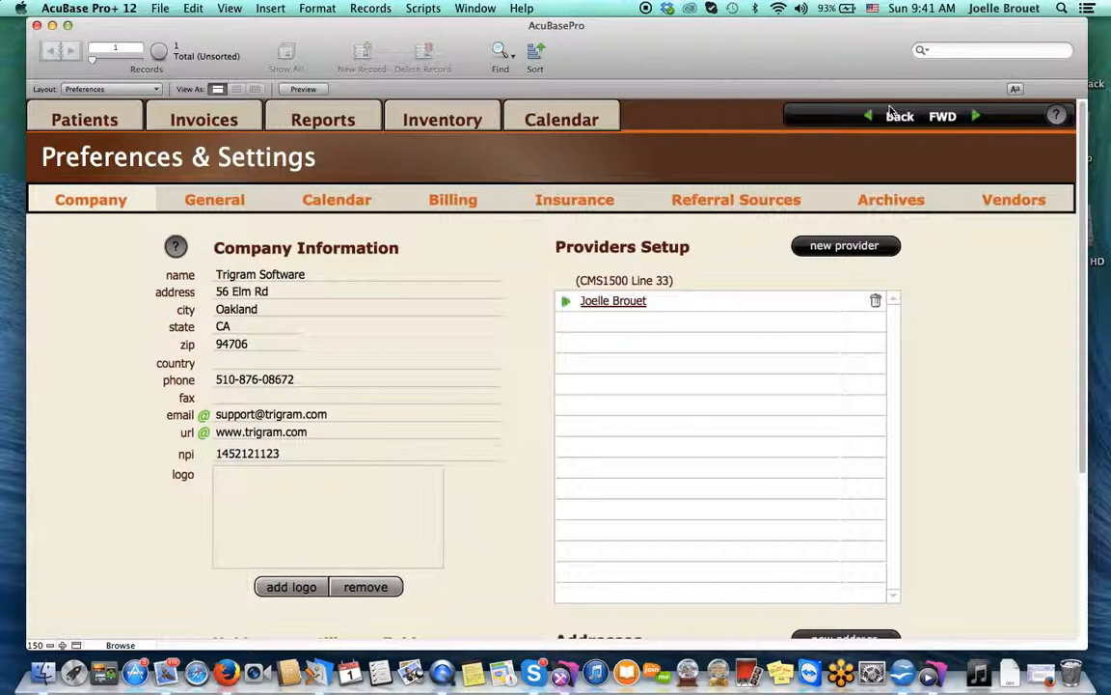
{"action": "left_click", "coordinate": [477, 201]}
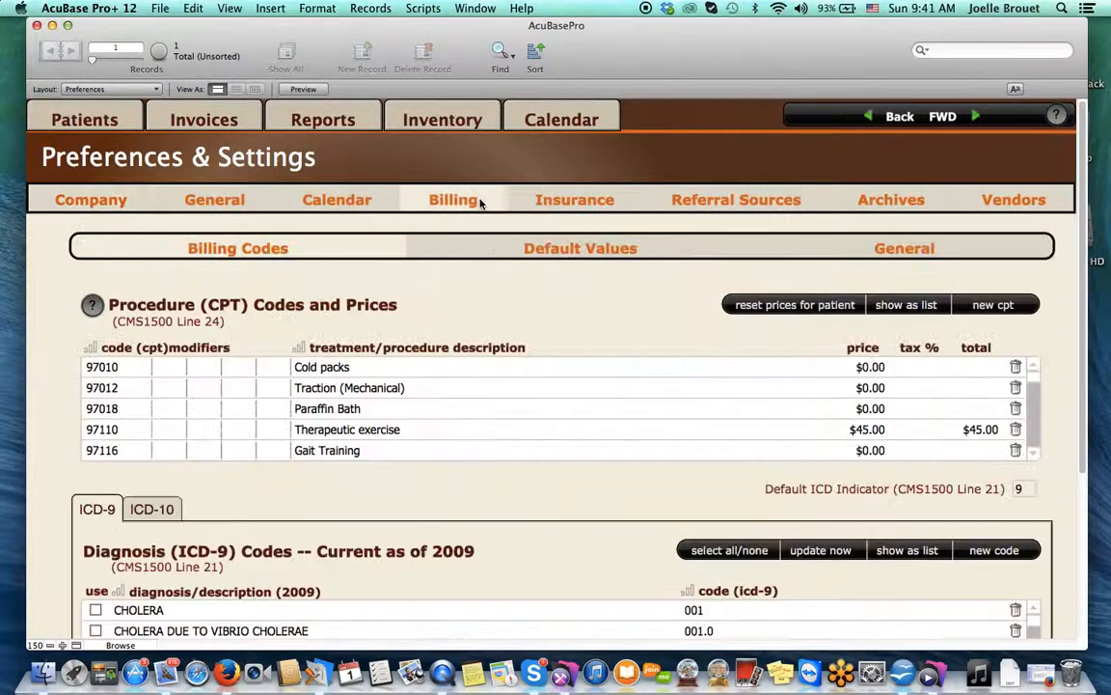
Show Billing General settings and scroll down to the Invoice Cover Email subject and message
{"action": "left_click", "coordinate": [887, 245]}
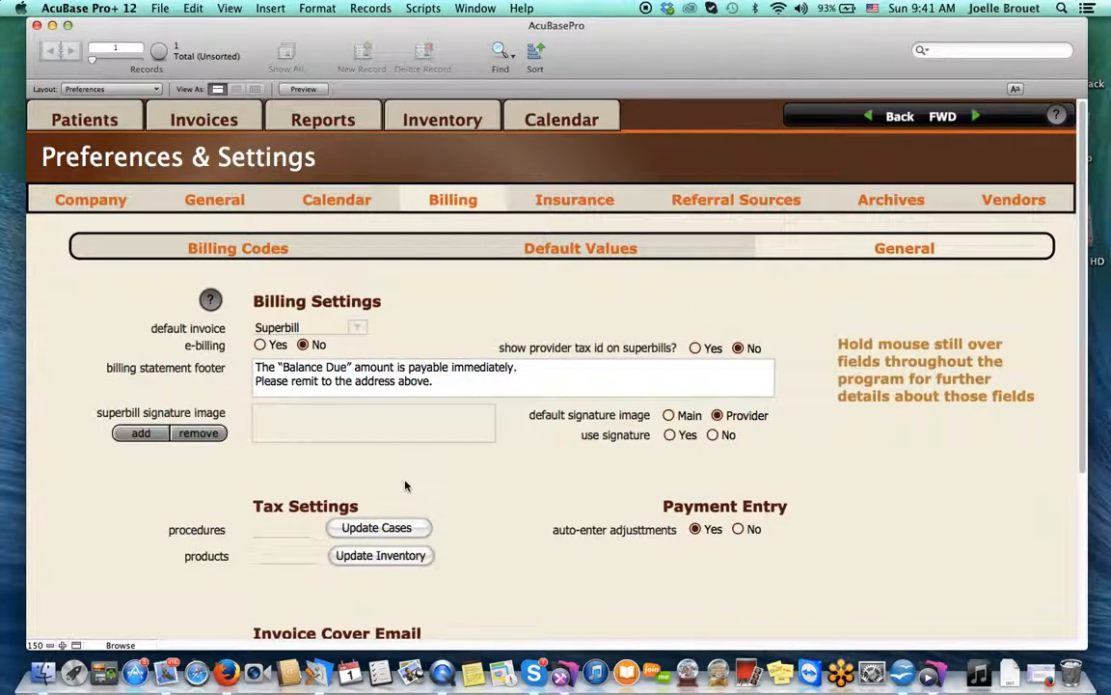
{"action": "scroll", "coordinate": [406, 486], "scroll_direction": "down", "scroll_amount": 3}
{"action": "scroll", "coordinate": [405, 486], "scroll_direction": "down", "scroll_amount": 1}
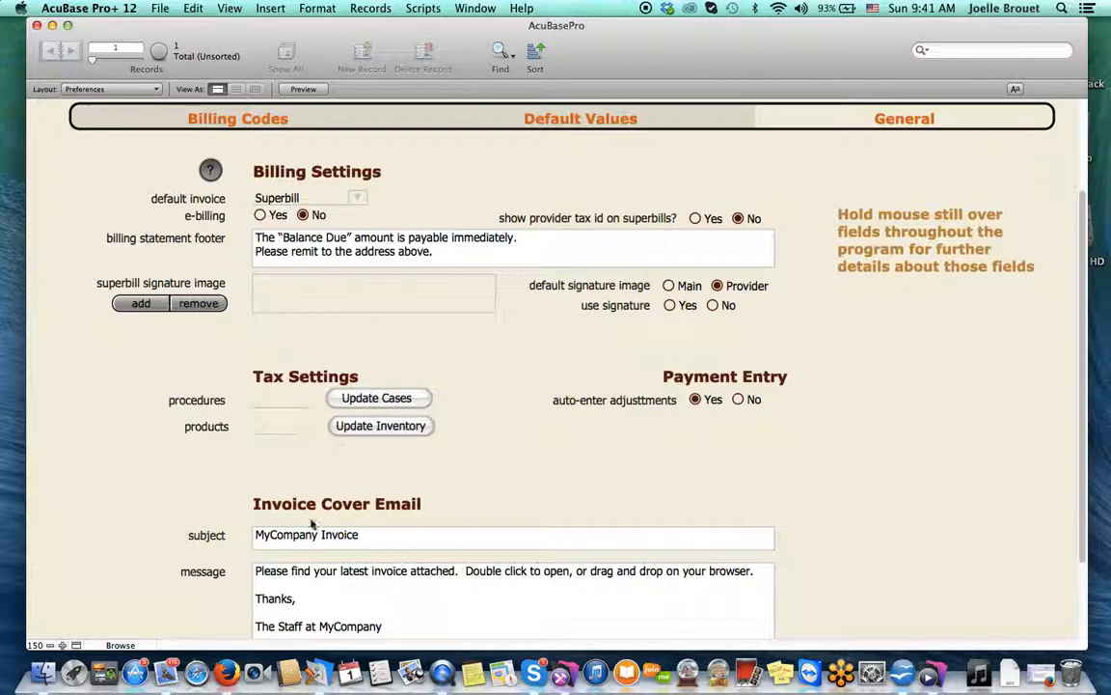
{"action": "scroll", "coordinate": [289, 500], "scroll_direction": "down", "scroll_amount": 3}
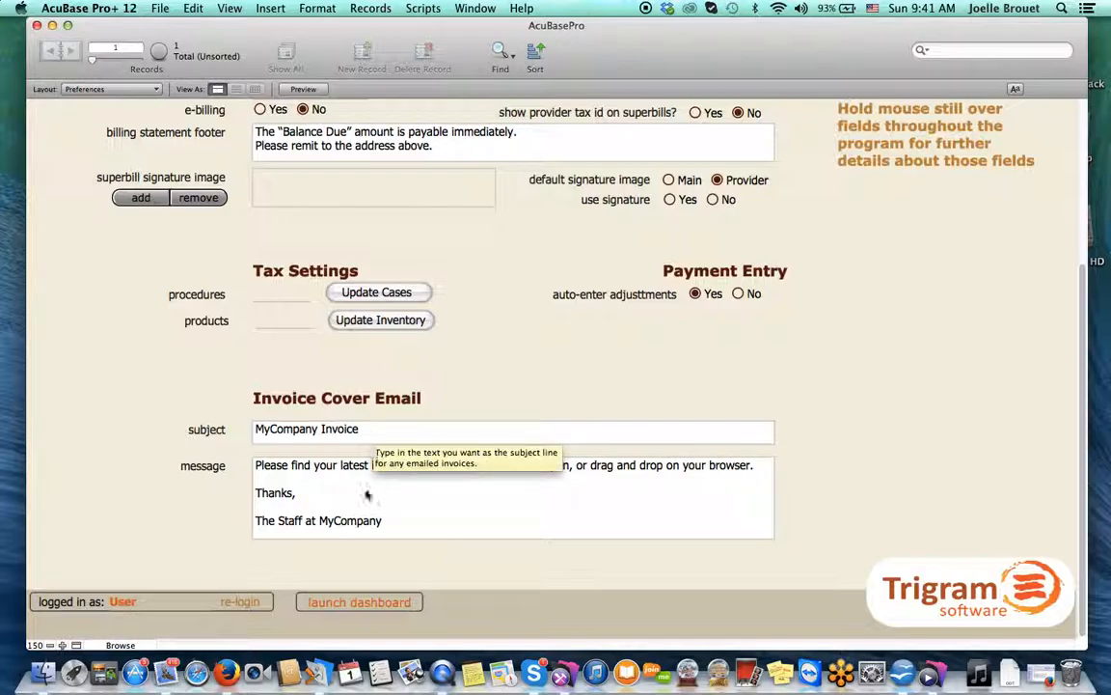
{"action": "mouse_move", "coordinate": [344, 486]}
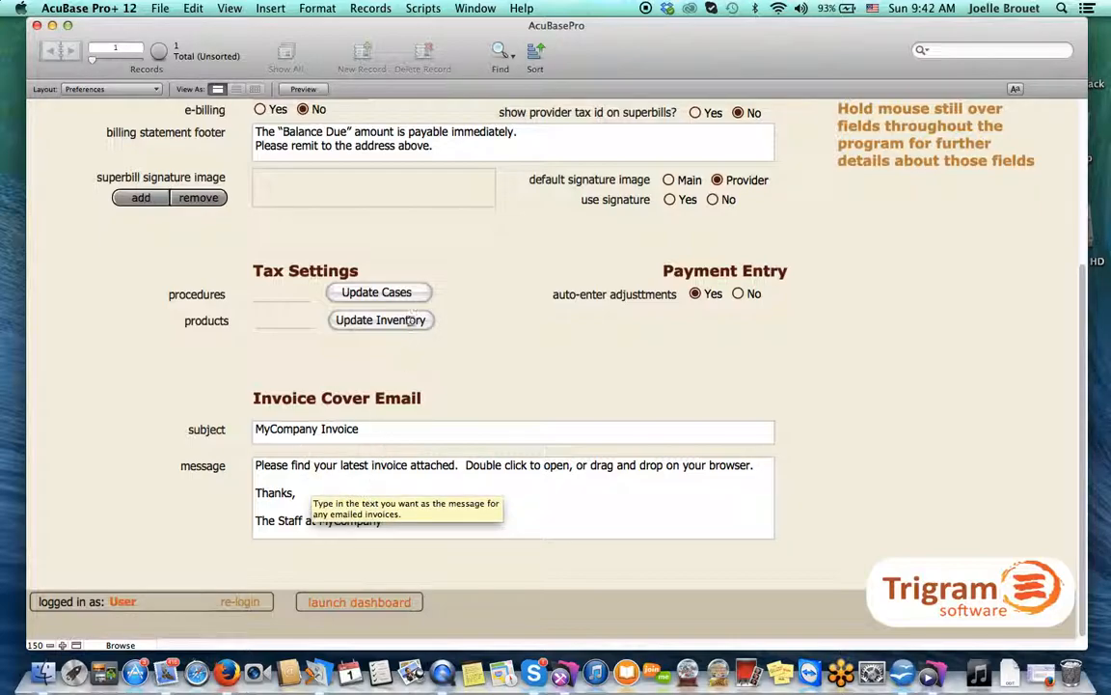
{"action": "scroll", "coordinate": [390, 534], "scroll_direction": "up", "scroll_amount": 5}
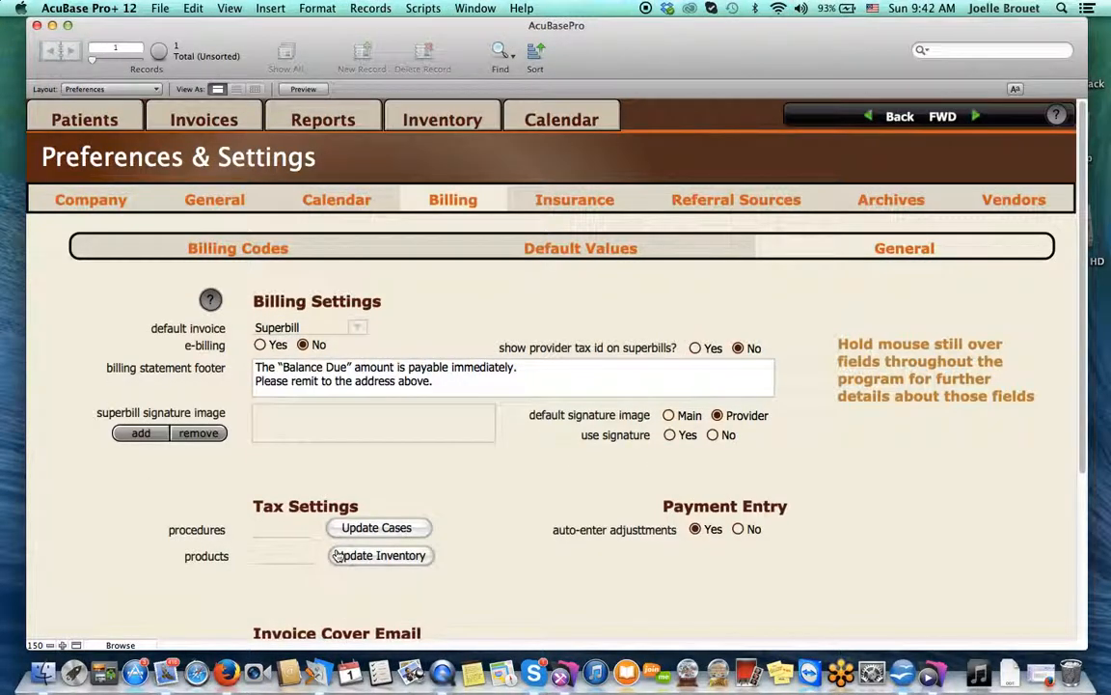
Open the Aetna record from the insurance list, then show the Referral Sources list
{"action": "left_click", "coordinate": [563, 204]}
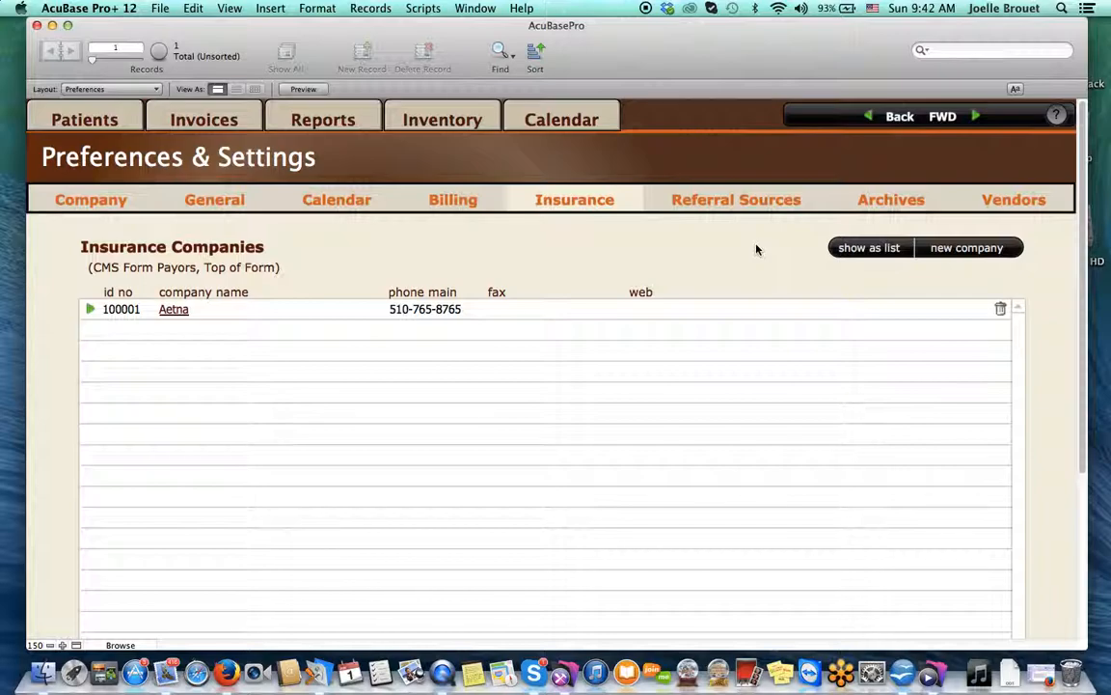
{"action": "left_click", "coordinate": [175, 310]}
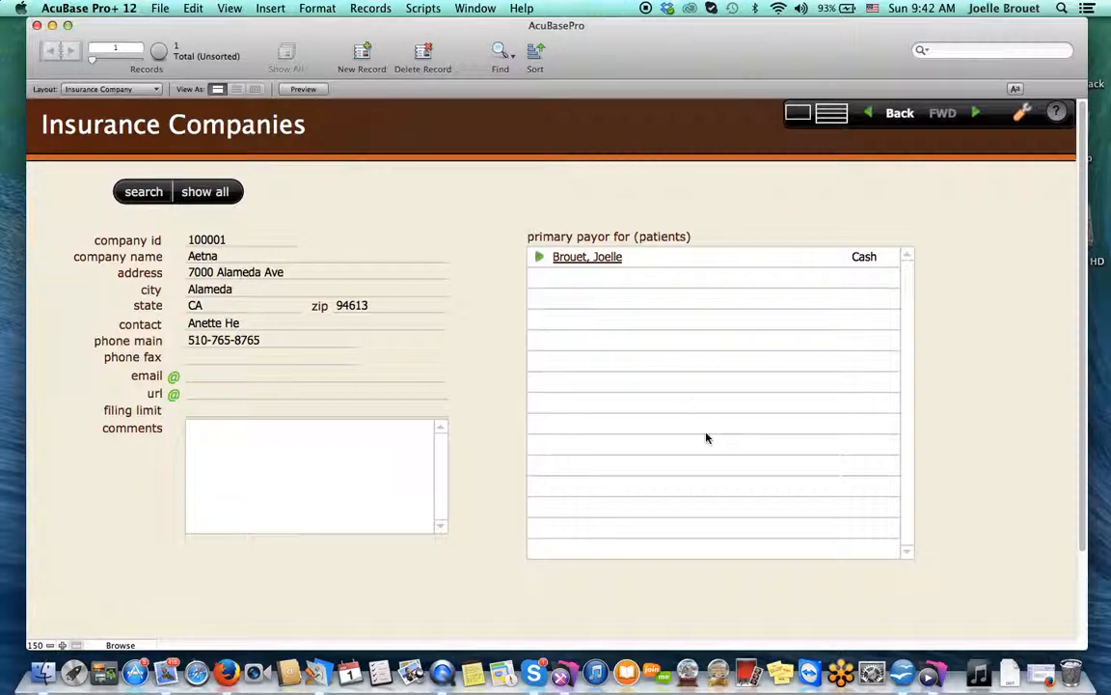
{"action": "left_click", "coordinate": [900, 117]}
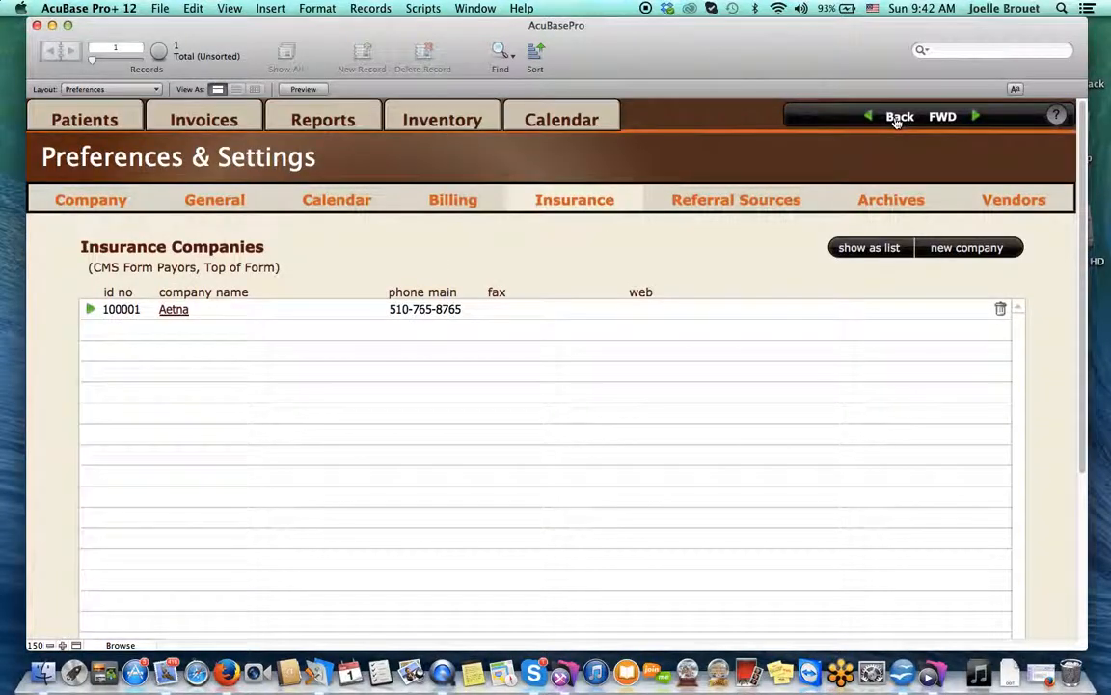
{"action": "left_click", "coordinate": [751, 200]}
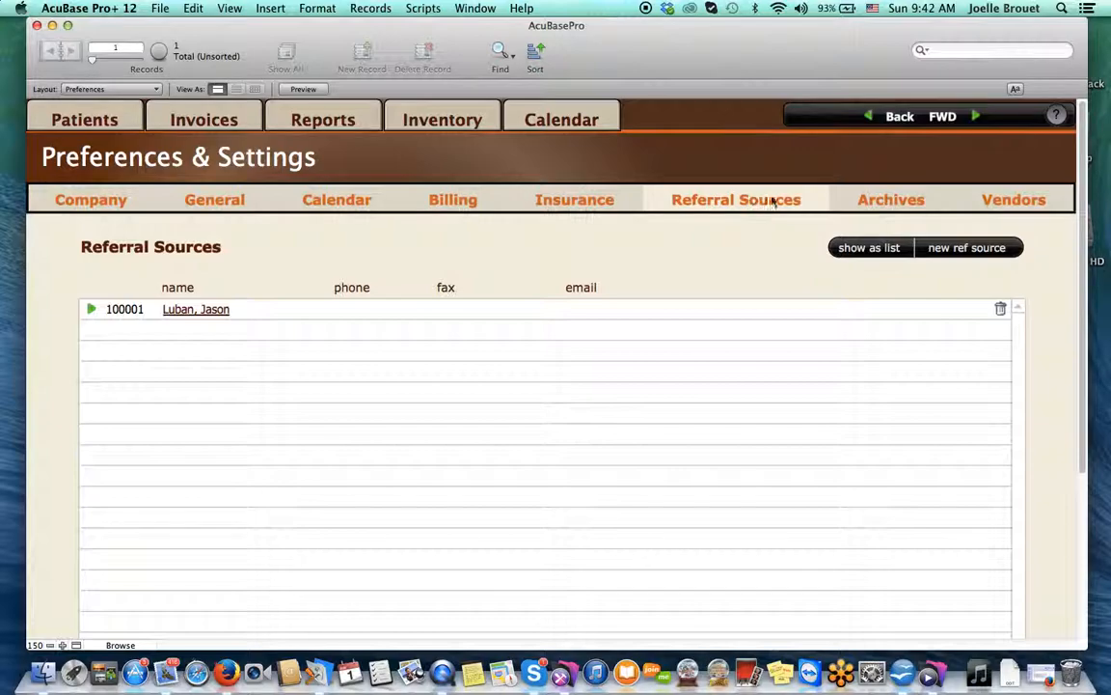
Switch Preferences & Settings to the Archives page listing patient records to archive
{"action": "left_click", "coordinate": [867, 206]}
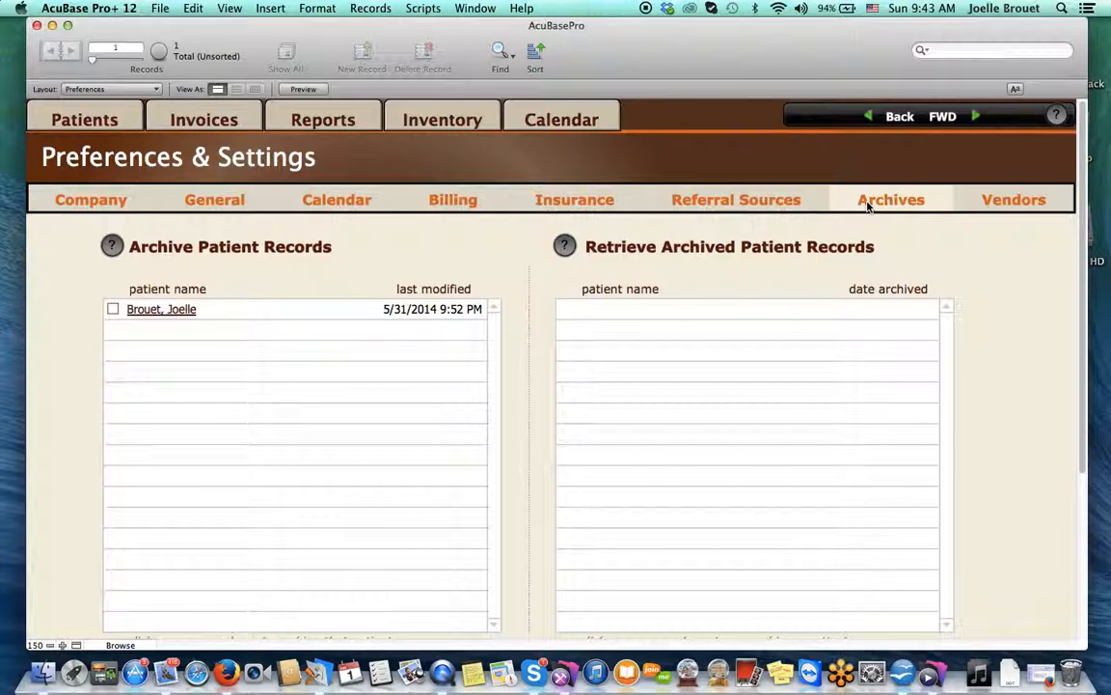
Archive the single patient record via batch archive and confirm it
{"action": "left_click", "coordinate": [113, 309]}
{"action": "scroll", "coordinate": [178, 372], "scroll_direction": "down", "scroll_amount": 5}
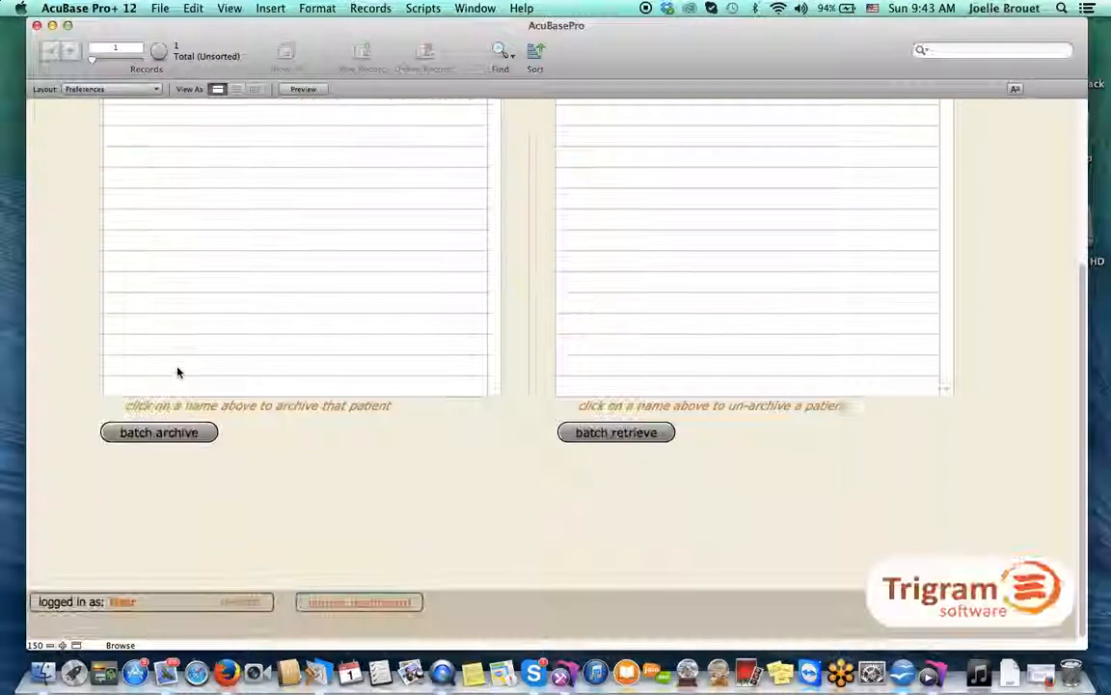
{"action": "scroll", "coordinate": [178, 378], "scroll_direction": "up", "scroll_amount": 2}
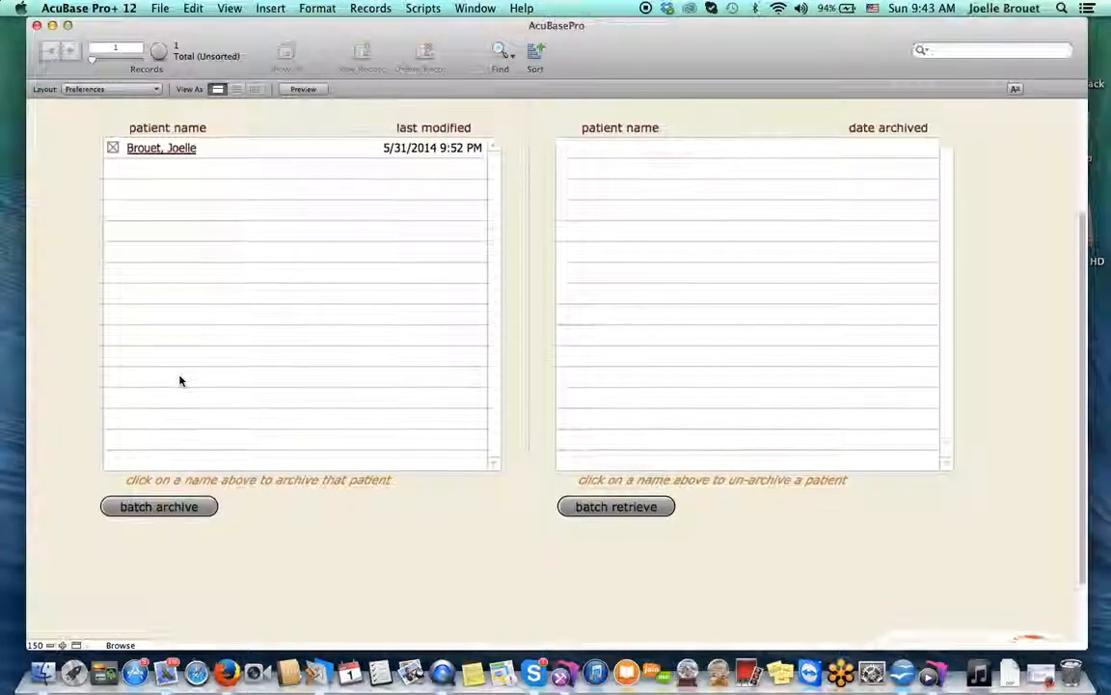
{"action": "left_click", "coordinate": [193, 507]}
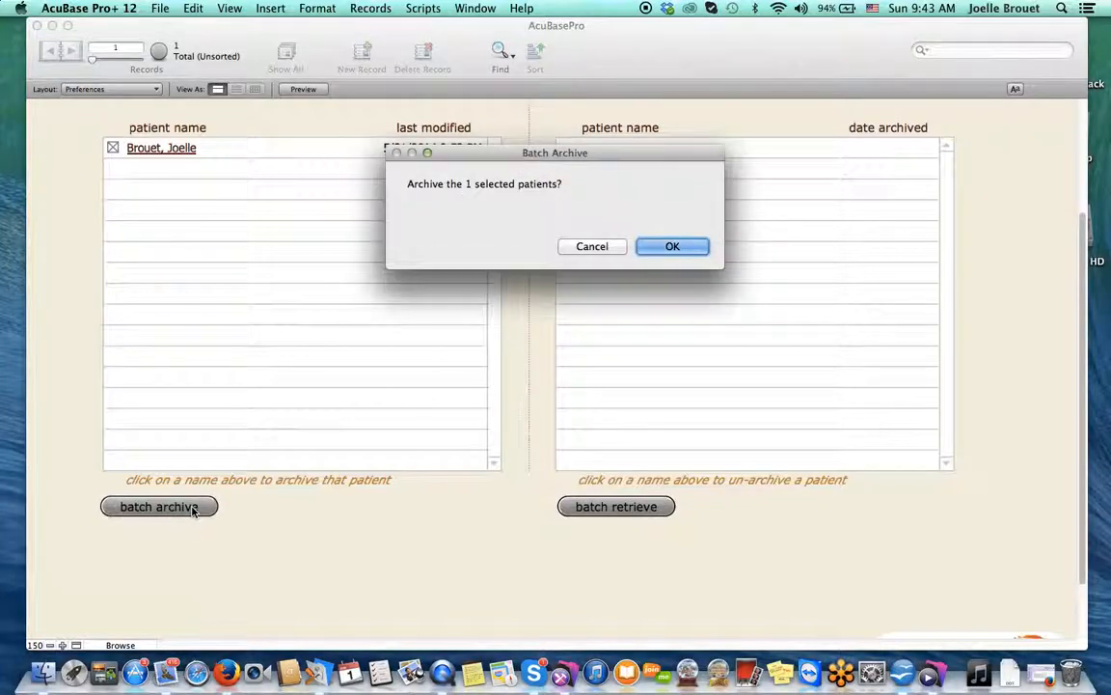
{"action": "left_click", "coordinate": [662, 248]}
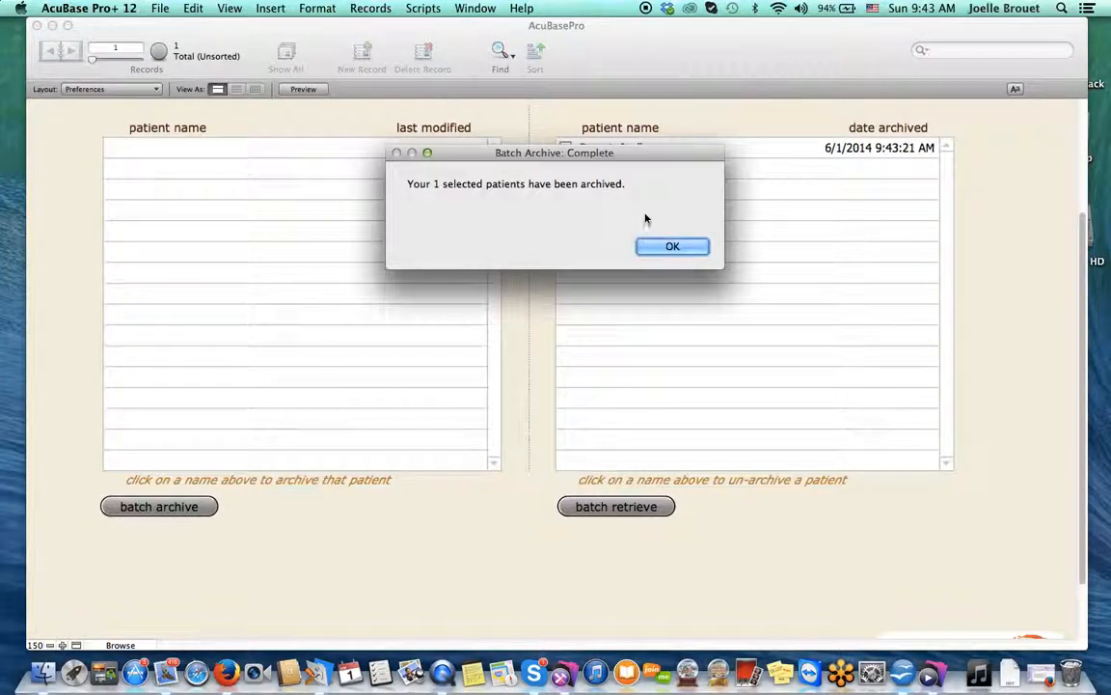
{"action": "left_click", "coordinate": [659, 245]}
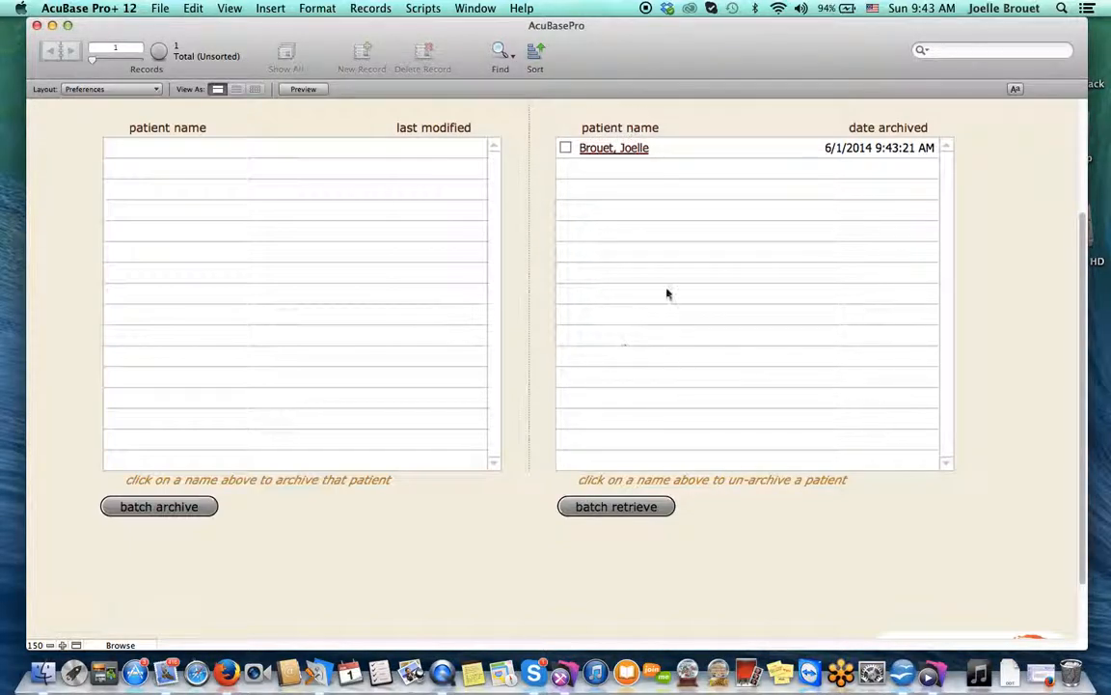
Retrieve the archived patient back to the active list via batch retrieve
{"action": "left_click", "coordinate": [567, 149]}
{"action": "left_click", "coordinate": [640, 507]}
{"action": "left_click", "coordinate": [674, 248]}
{"action": "left_click", "coordinate": [668, 246]}
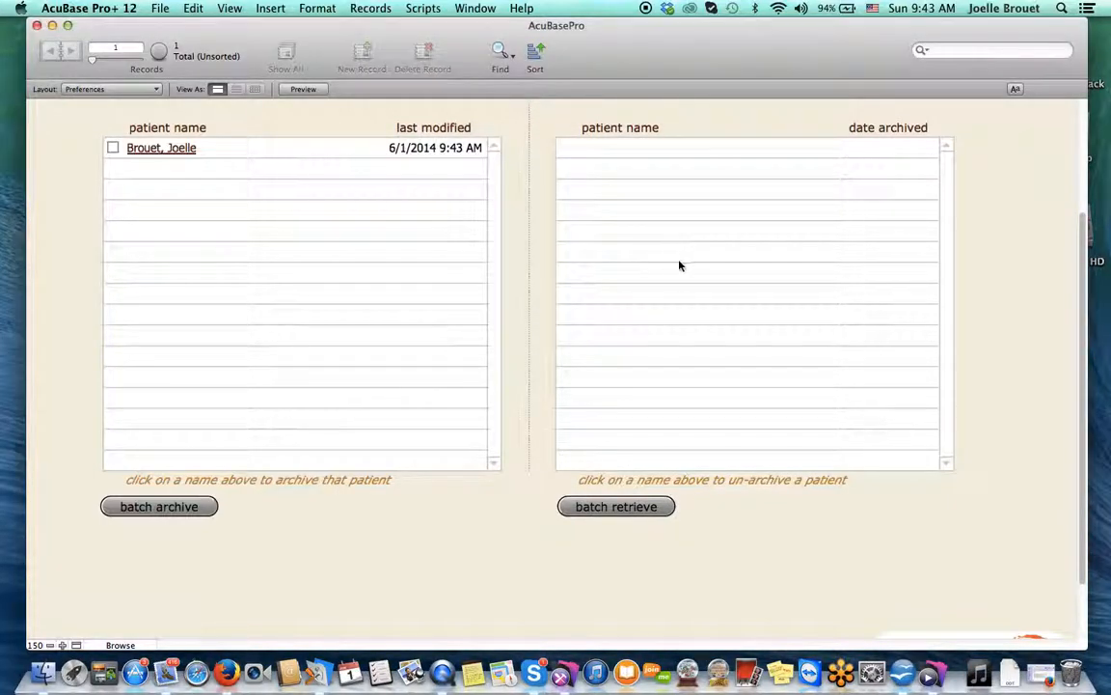
{"action": "scroll", "coordinate": [692, 373], "scroll_direction": "up", "scroll_amount": 3}
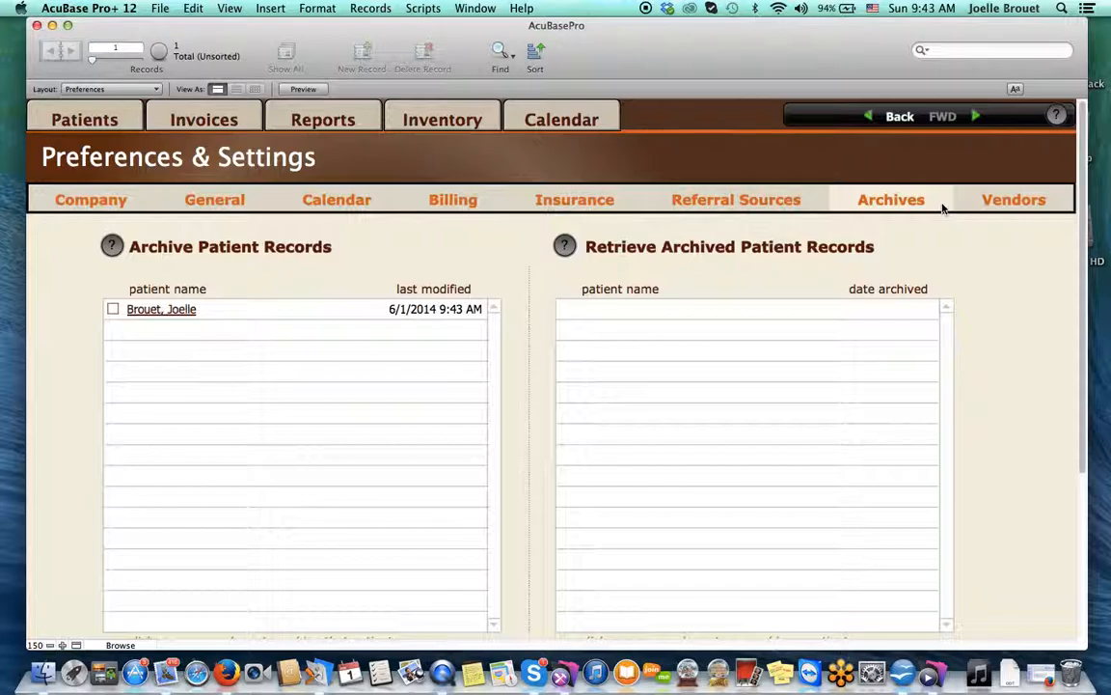
Browse the Vendors / Suppliers list of herb suppliers such as Bioessence Corporation and Blue Poppy Herbs
{"action": "left_click", "coordinate": [1021, 202]}
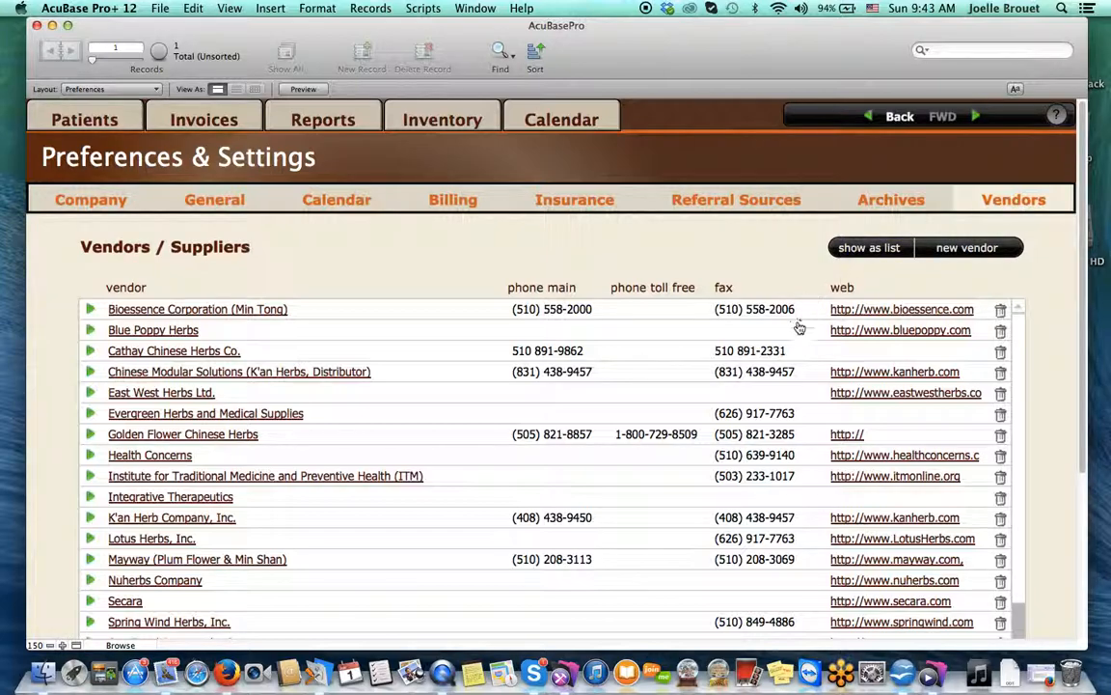
{"action": "scroll", "coordinate": [799, 326], "scroll_direction": "down", "scroll_amount": 3}
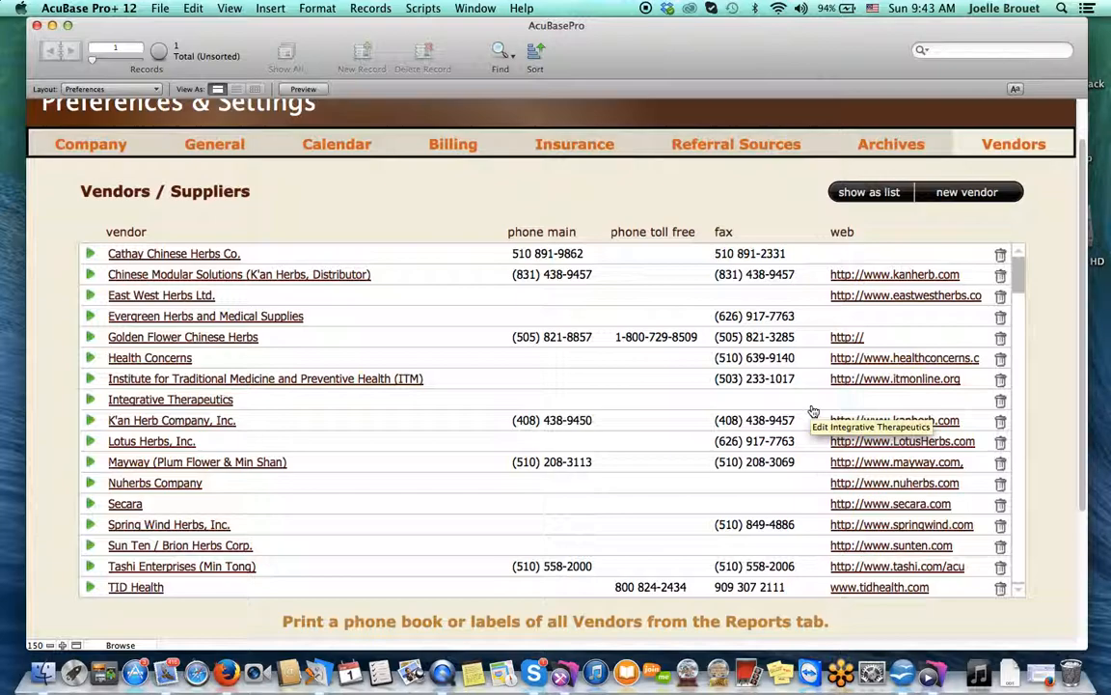
{"action": "scroll", "coordinate": [680, 340], "scroll_direction": "up", "scroll_amount": 3}
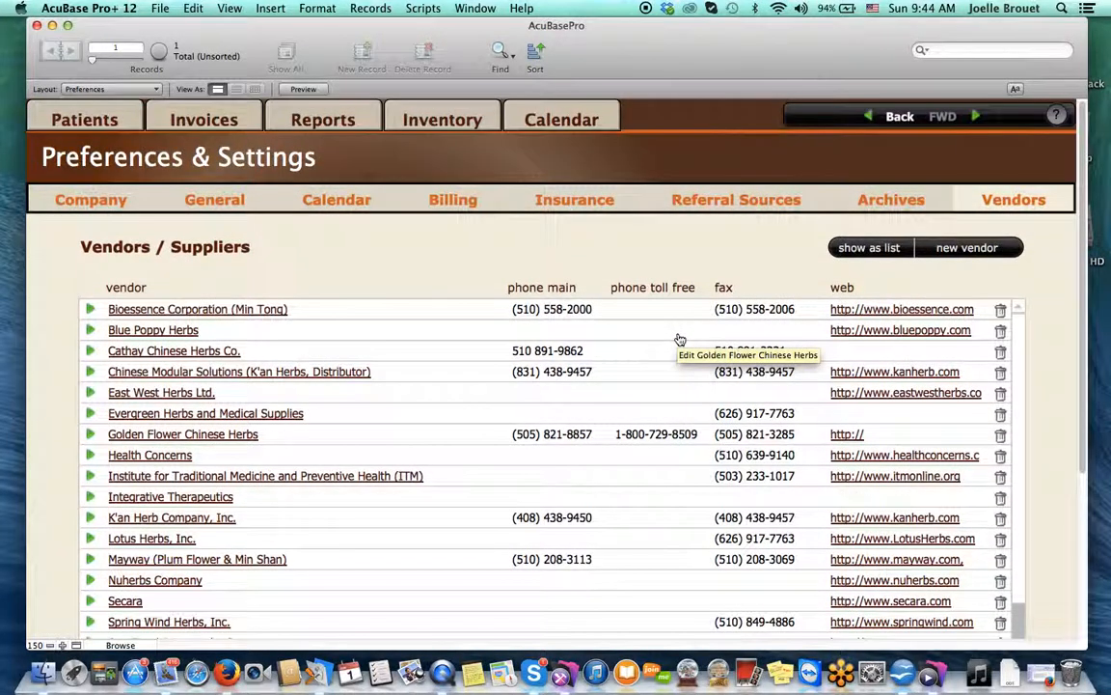